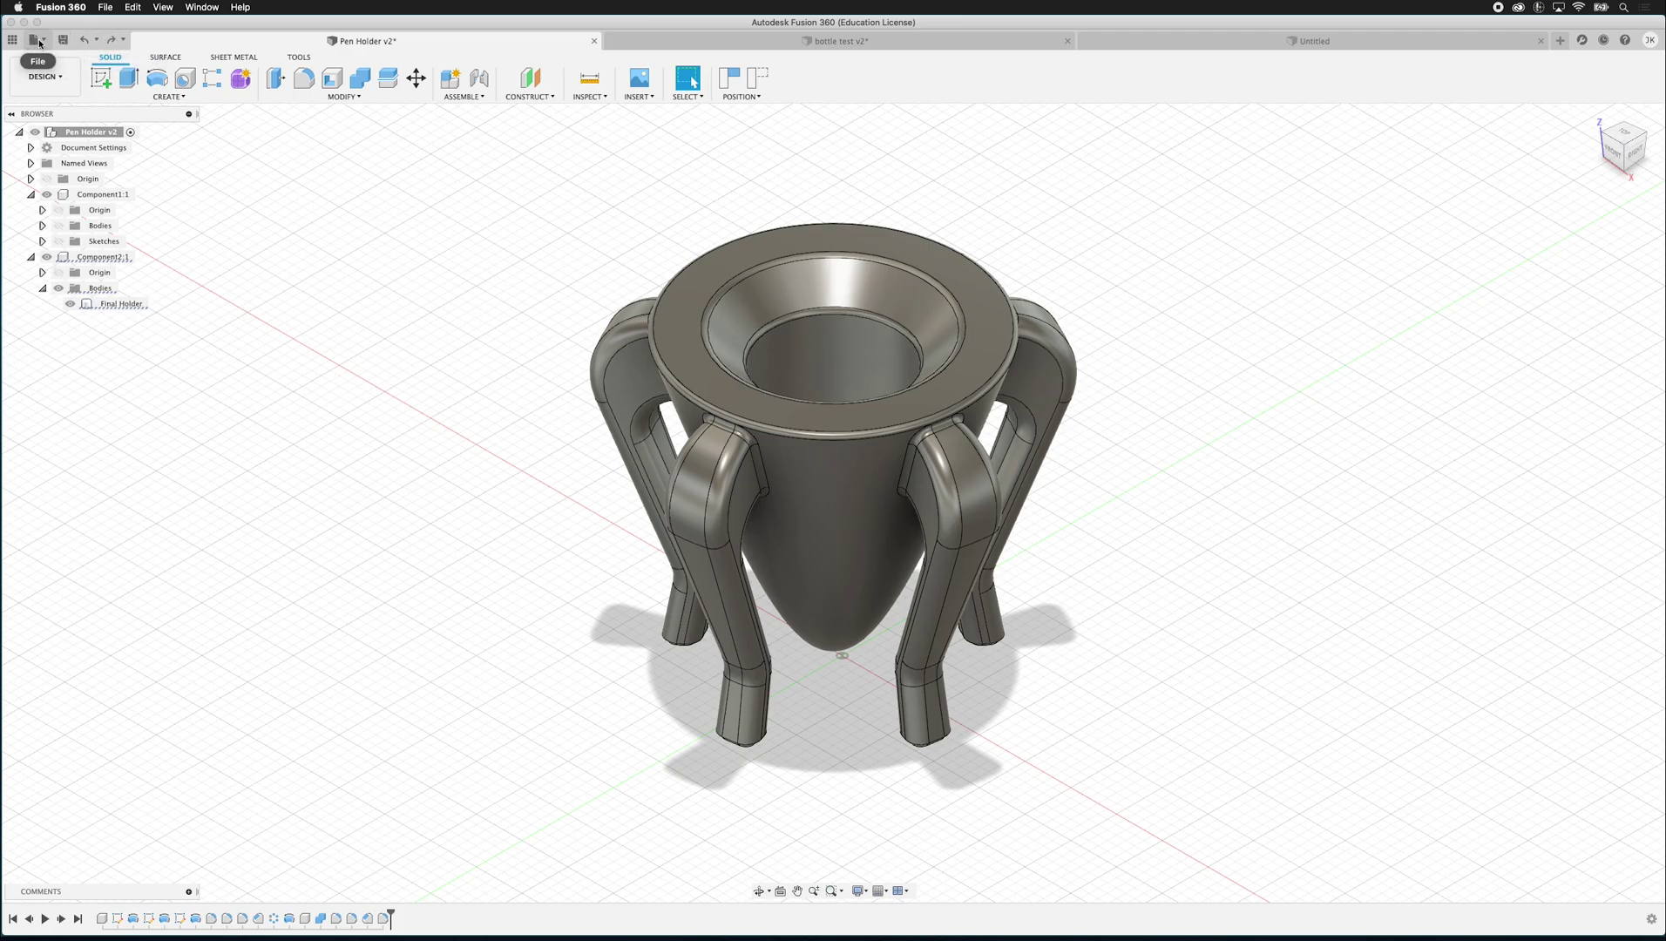
Browse the file commands and the Pen Holder project's files in the data panel
{"action": "left_click", "coordinate": [48, 40]}
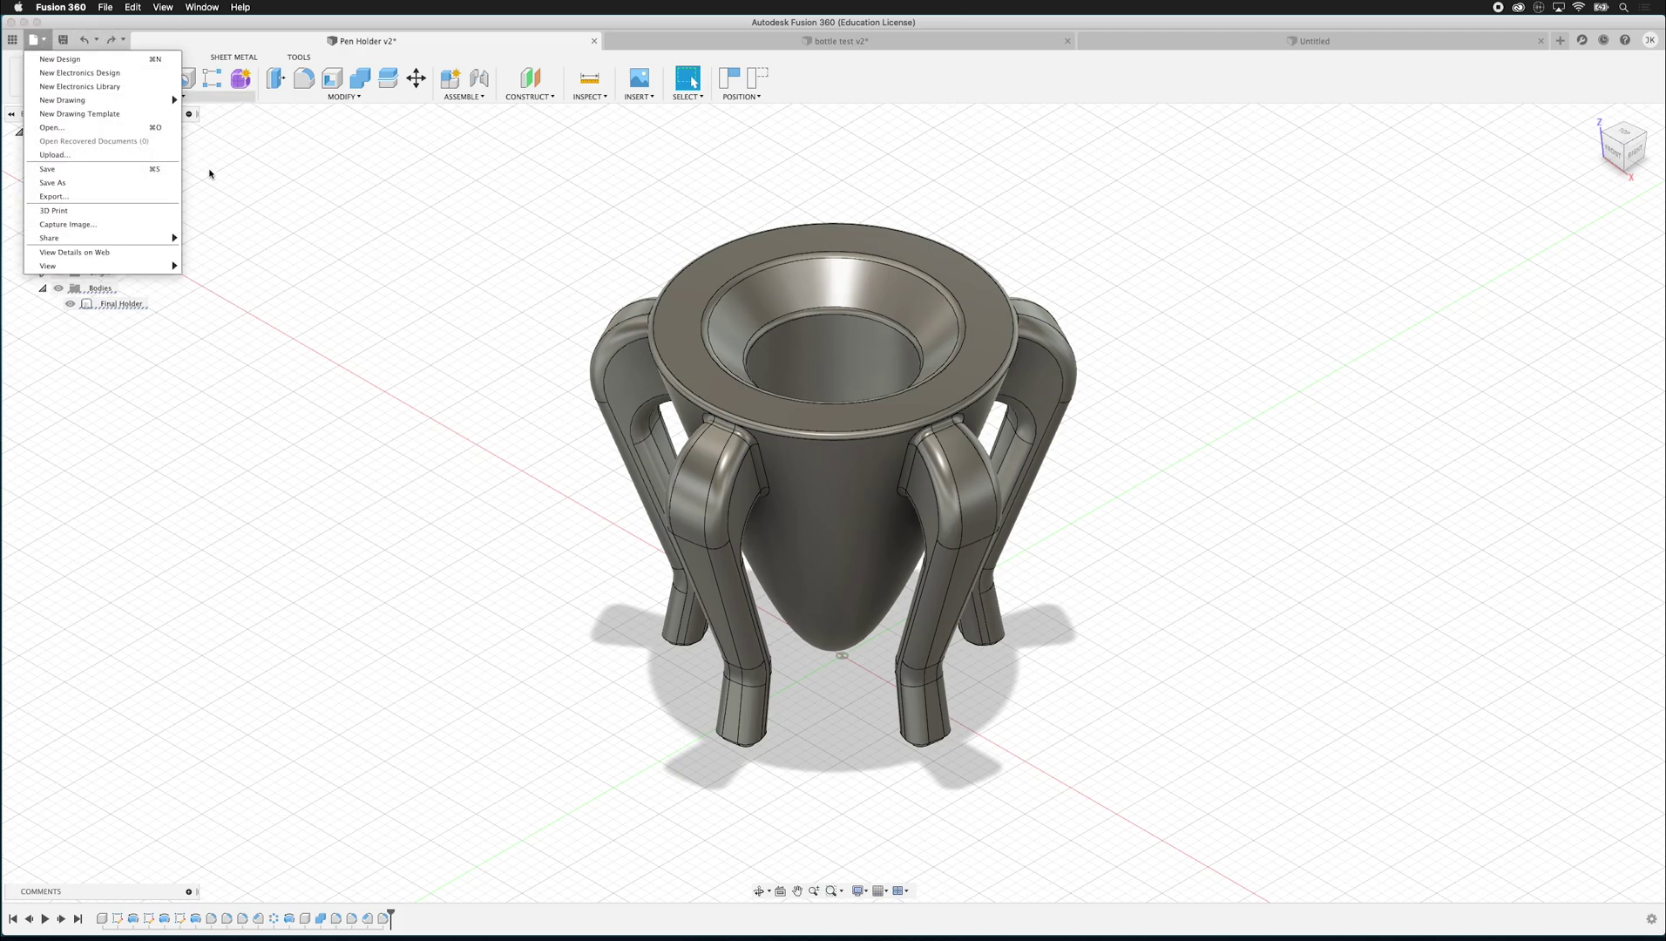
{"action": "left_click", "coordinate": [340, 224]}
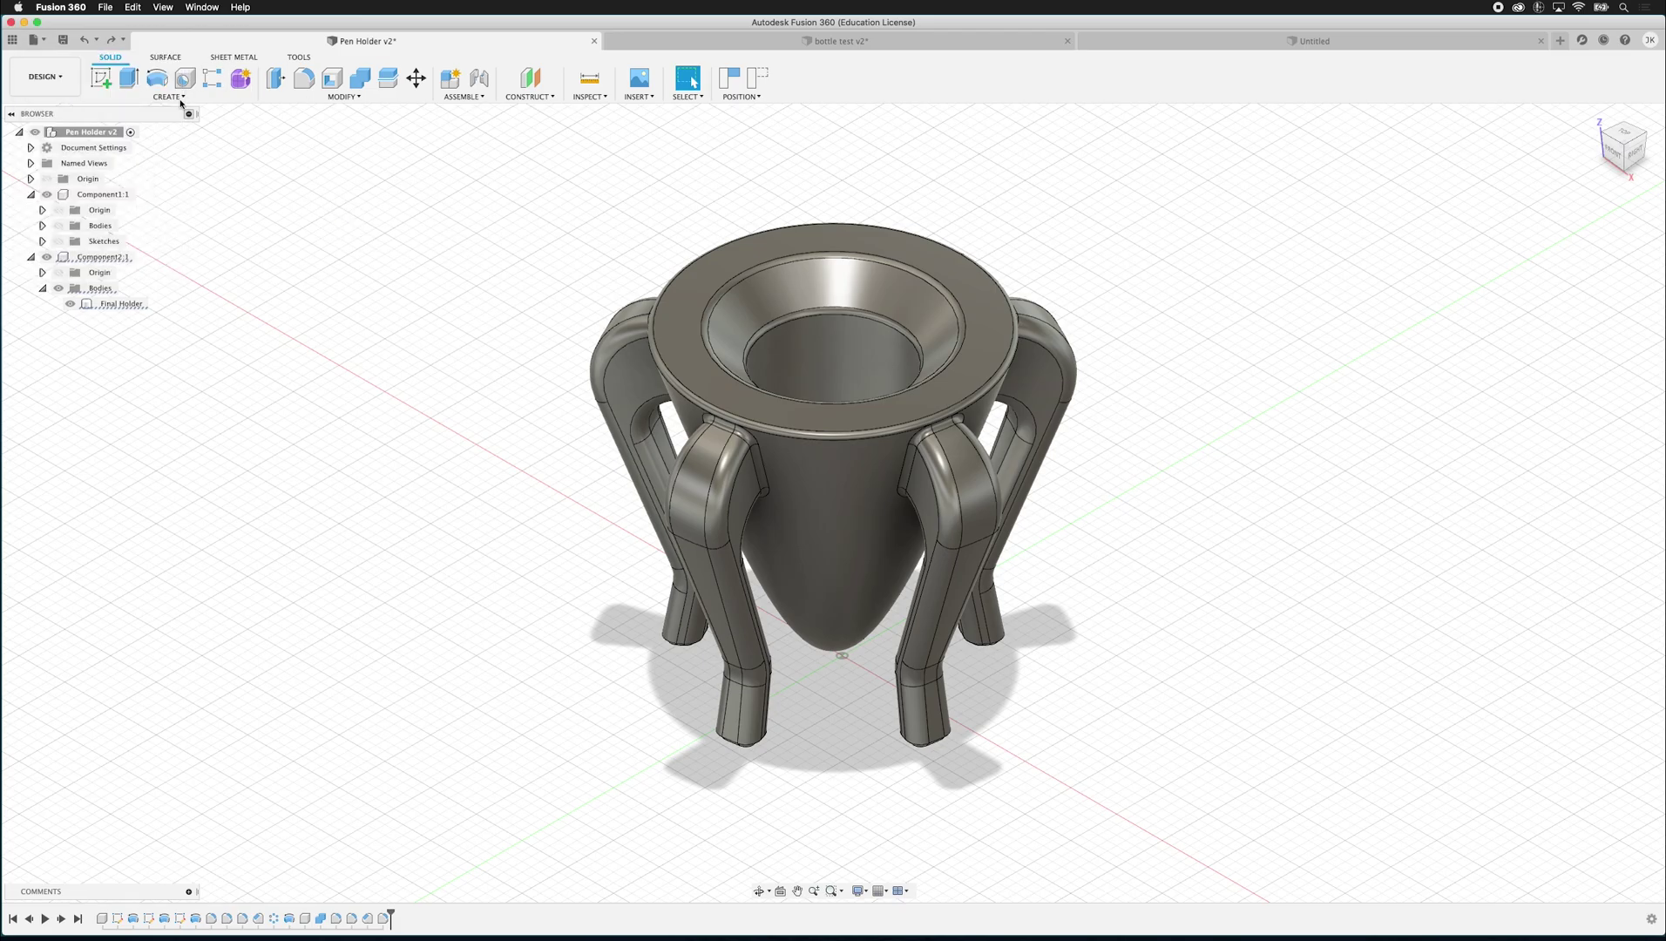
{"action": "left_click", "coordinate": [11, 41]}
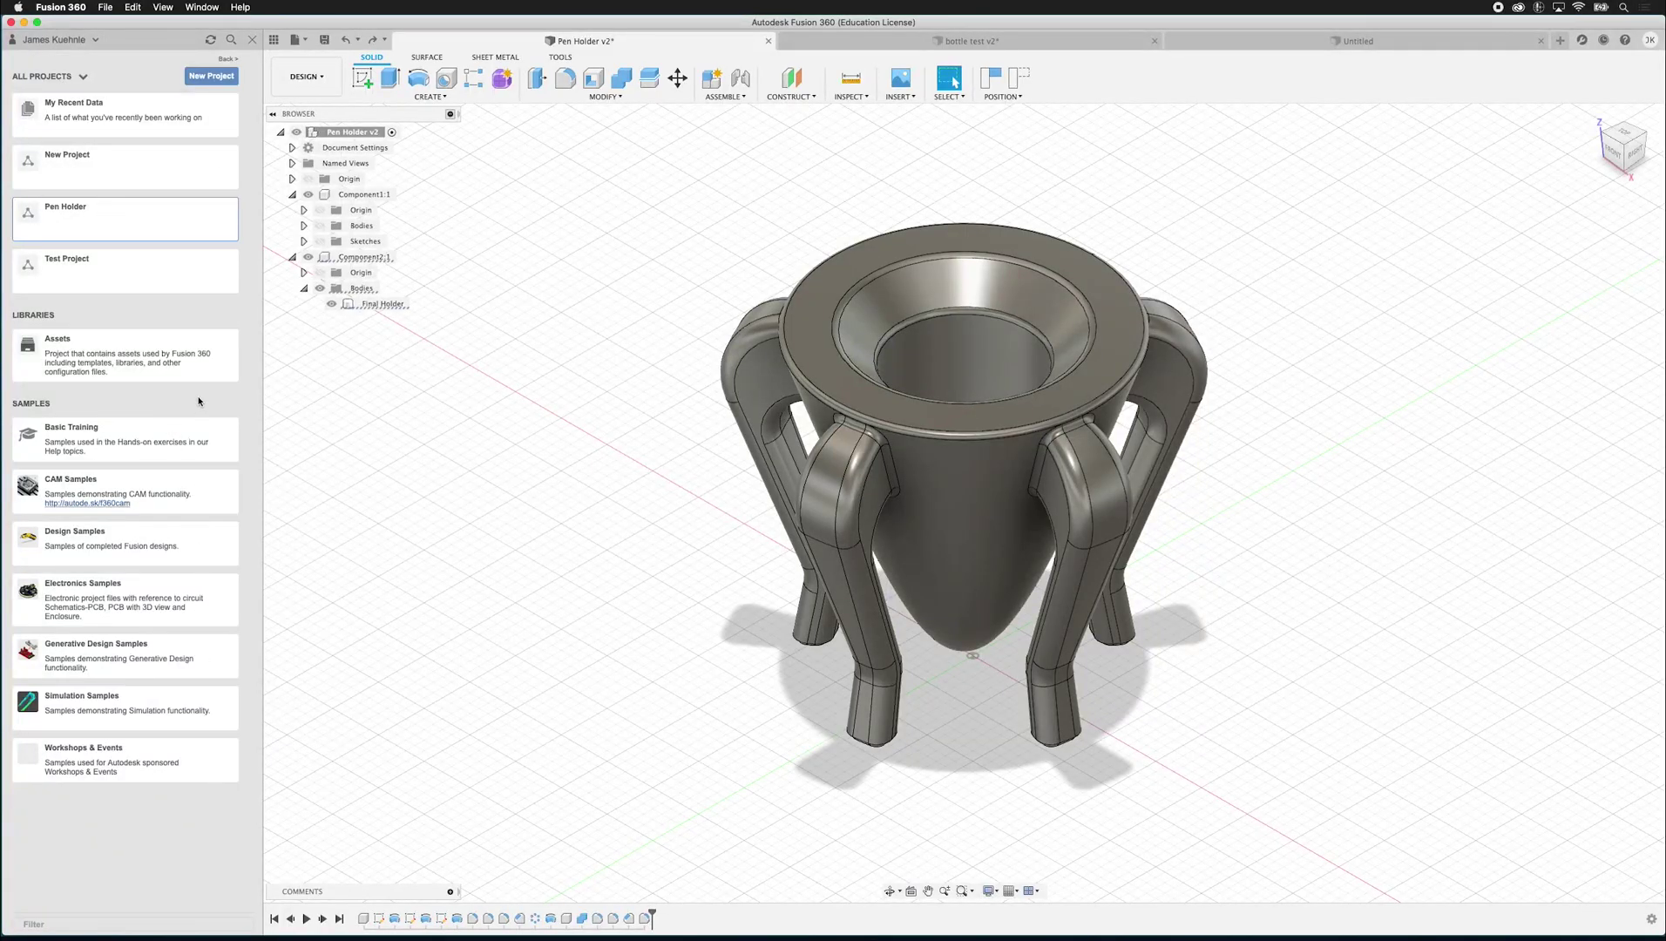
{"action": "left_click", "coordinate": [88, 209]}
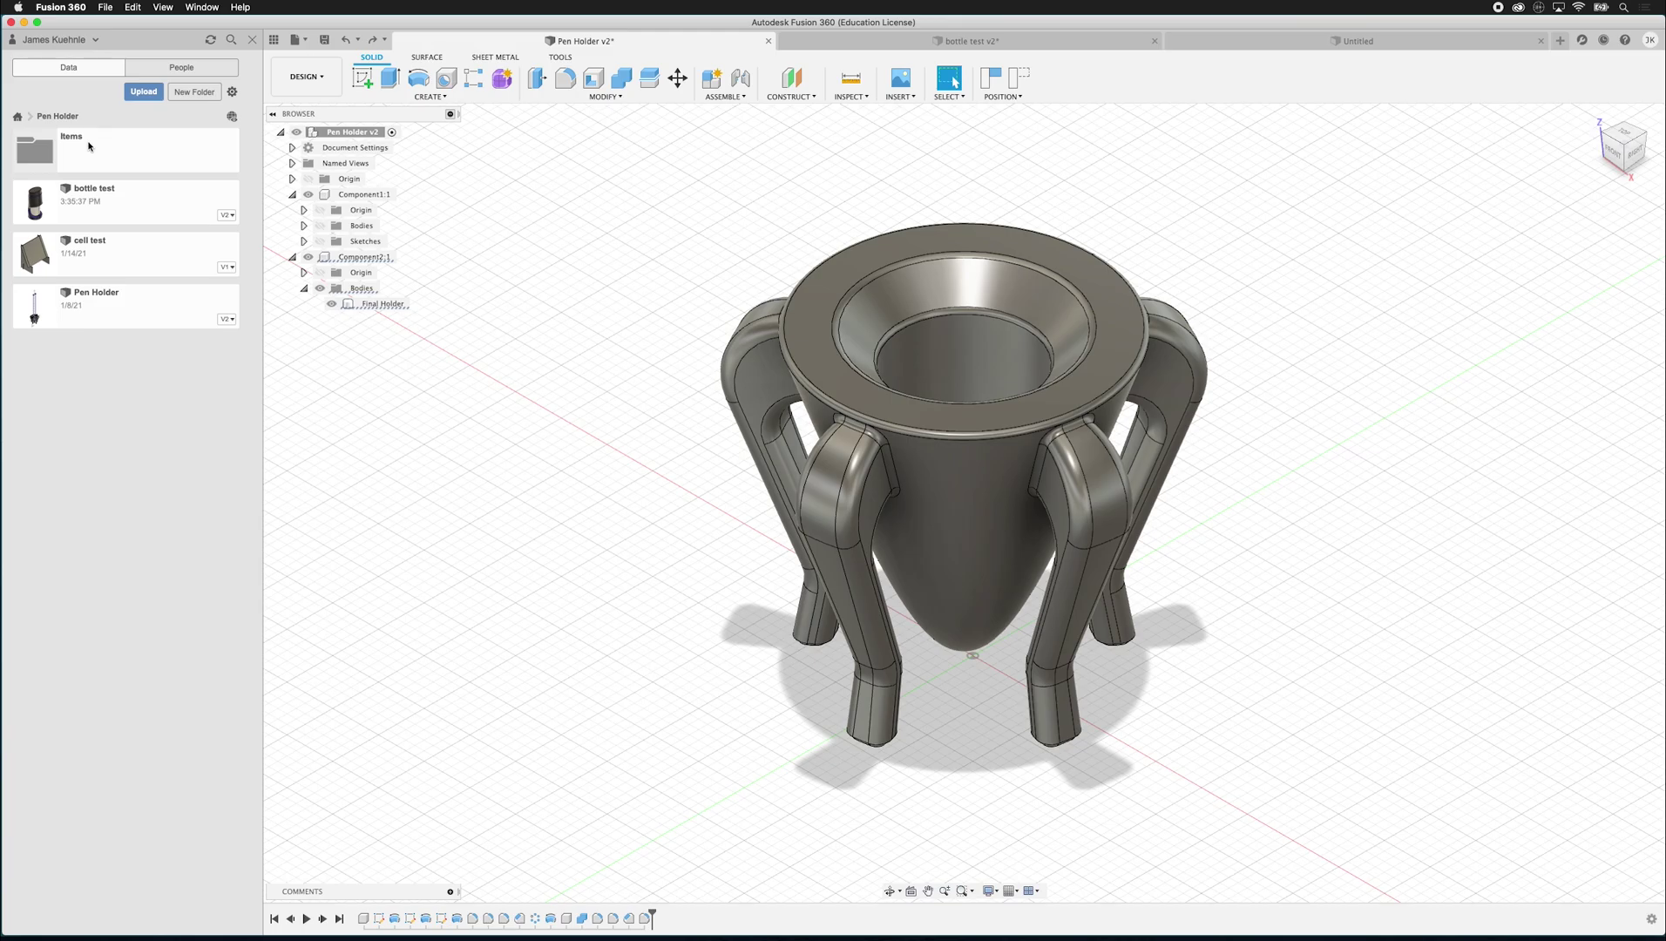
{"action": "left_click", "coordinate": [254, 40]}
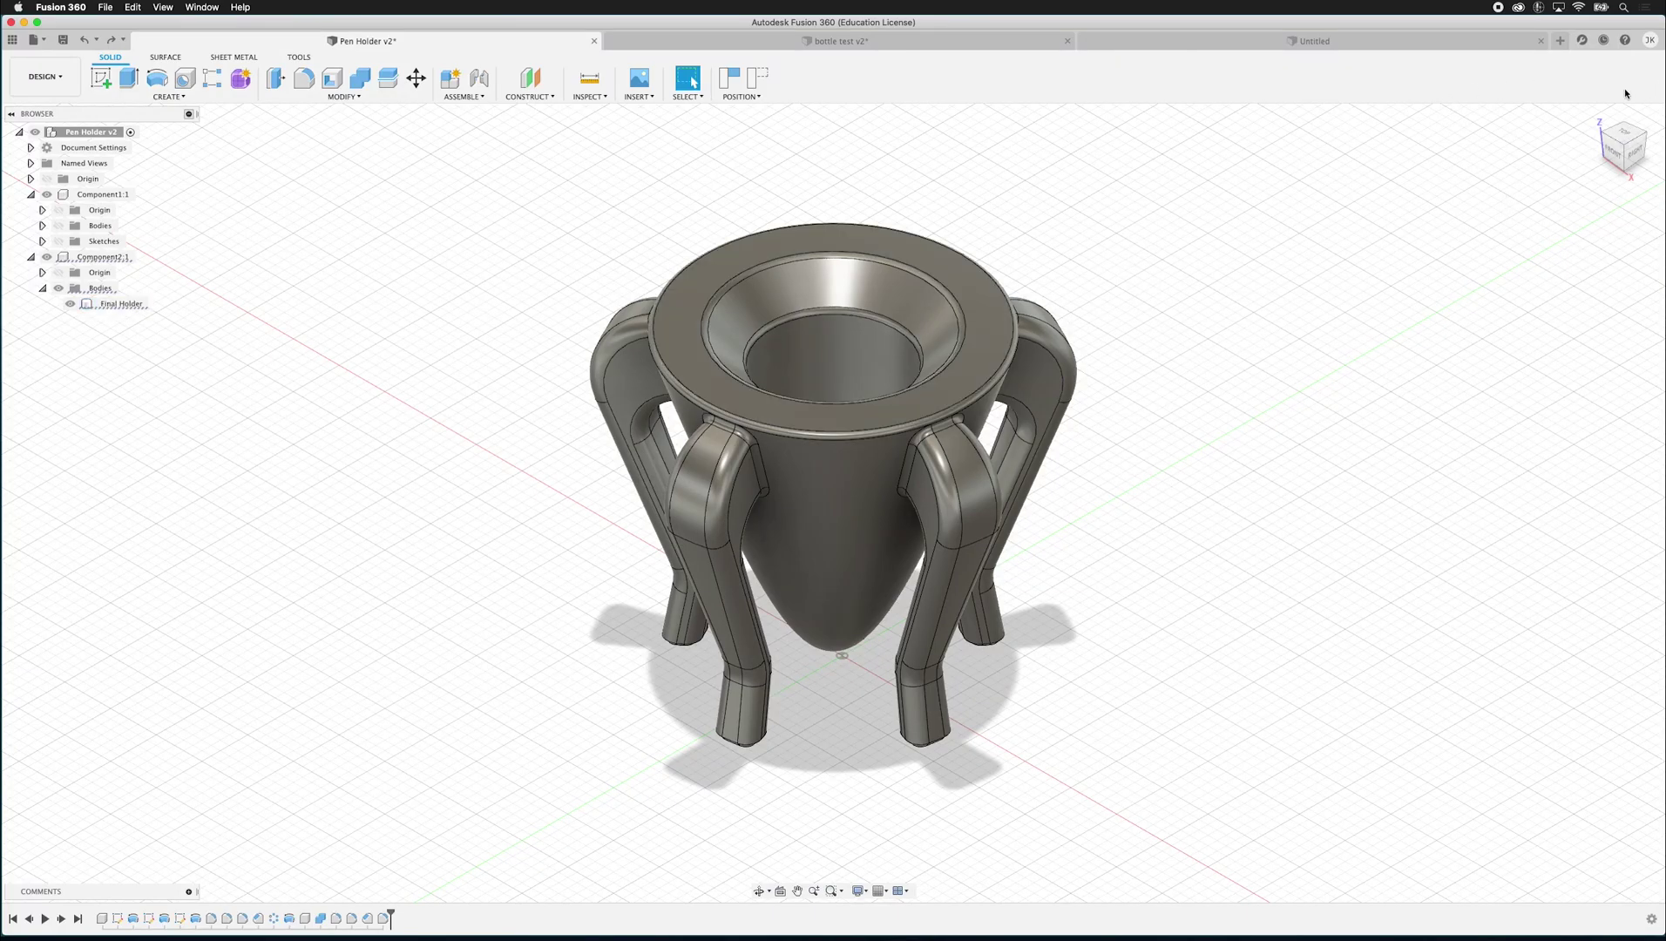
Check Preferences' default modeling orientation, keeping Z up, and close without changes
{"action": "left_click", "coordinate": [1650, 40]}
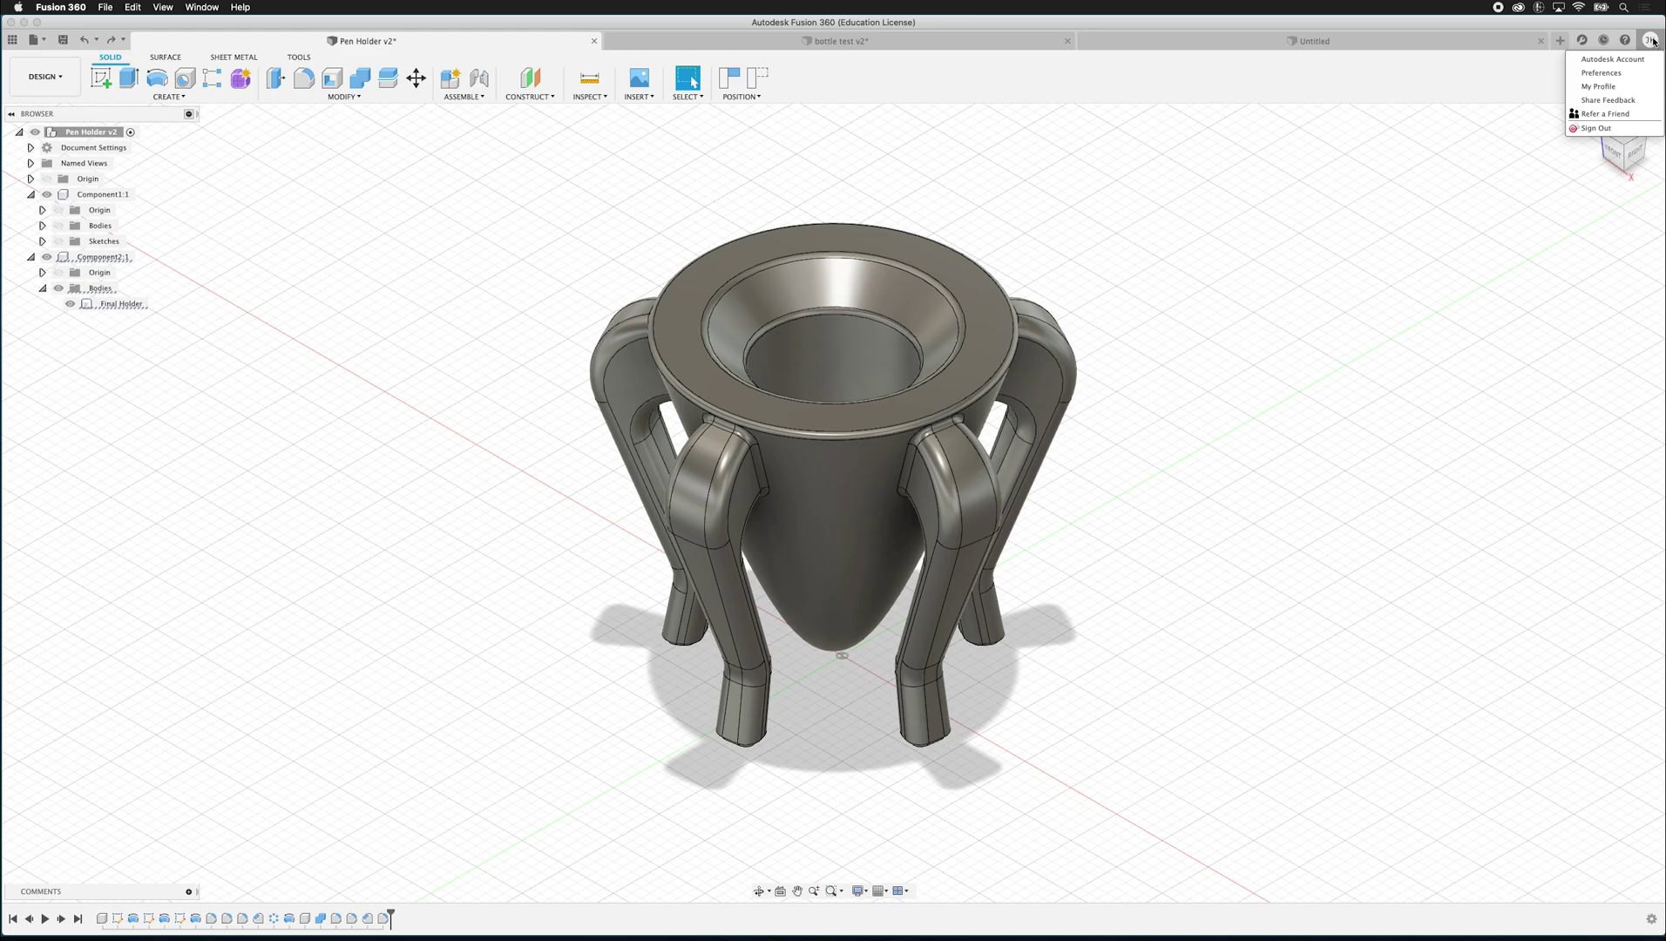
{"action": "left_click", "coordinate": [1633, 73]}
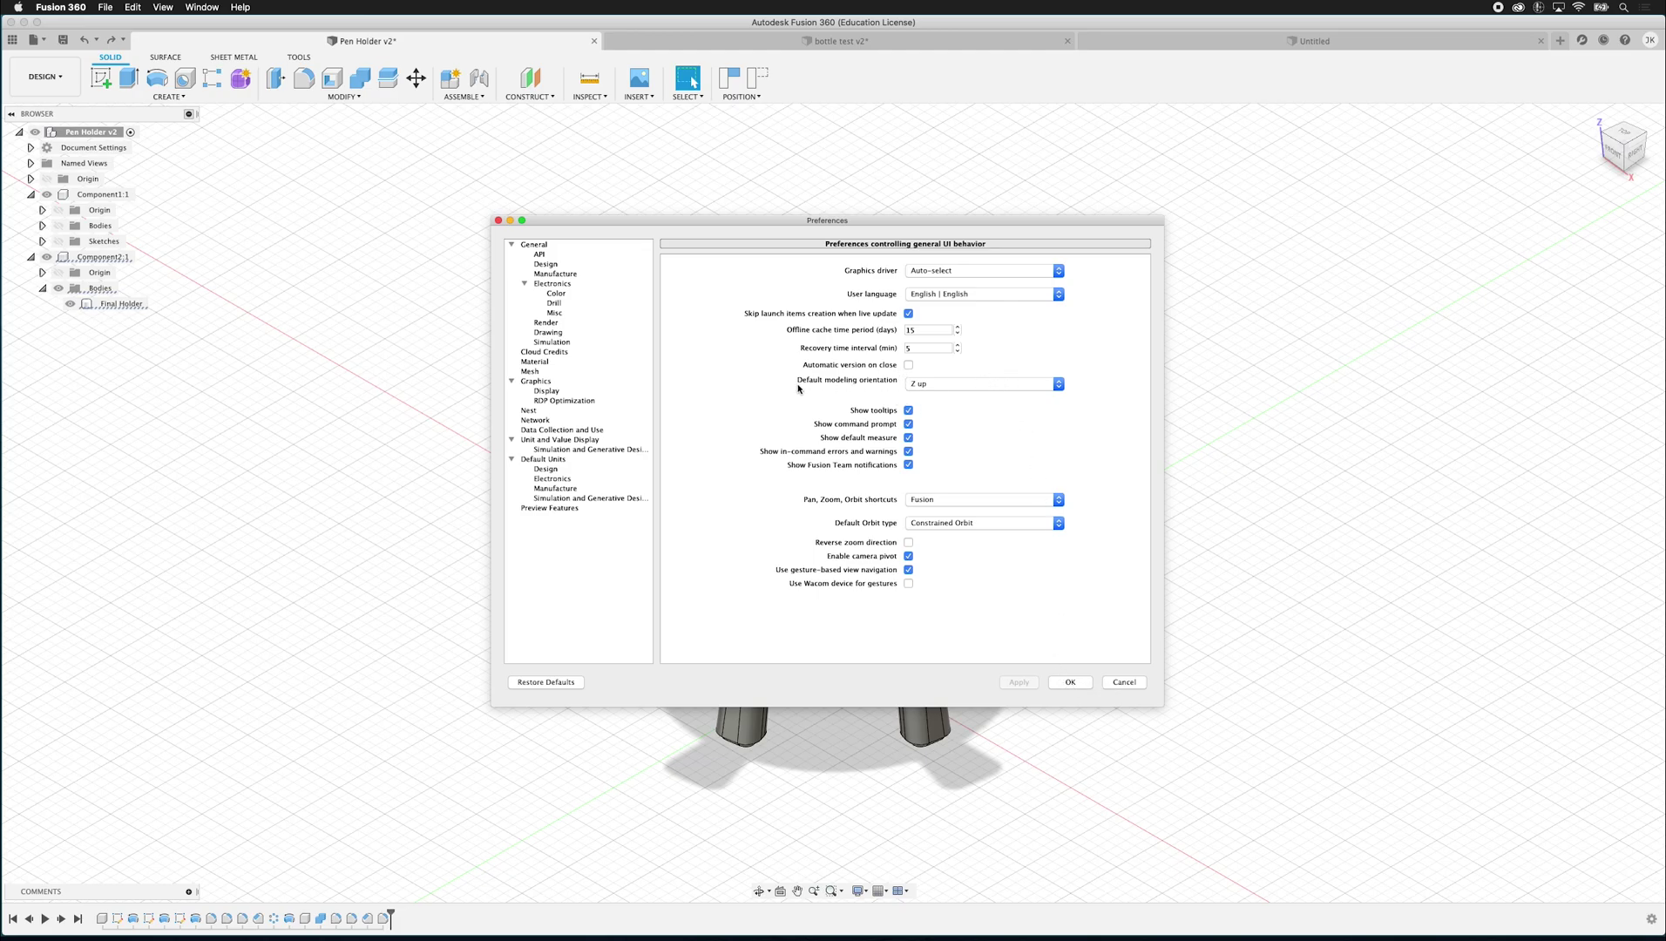
{"action": "left_click", "coordinate": [993, 391]}
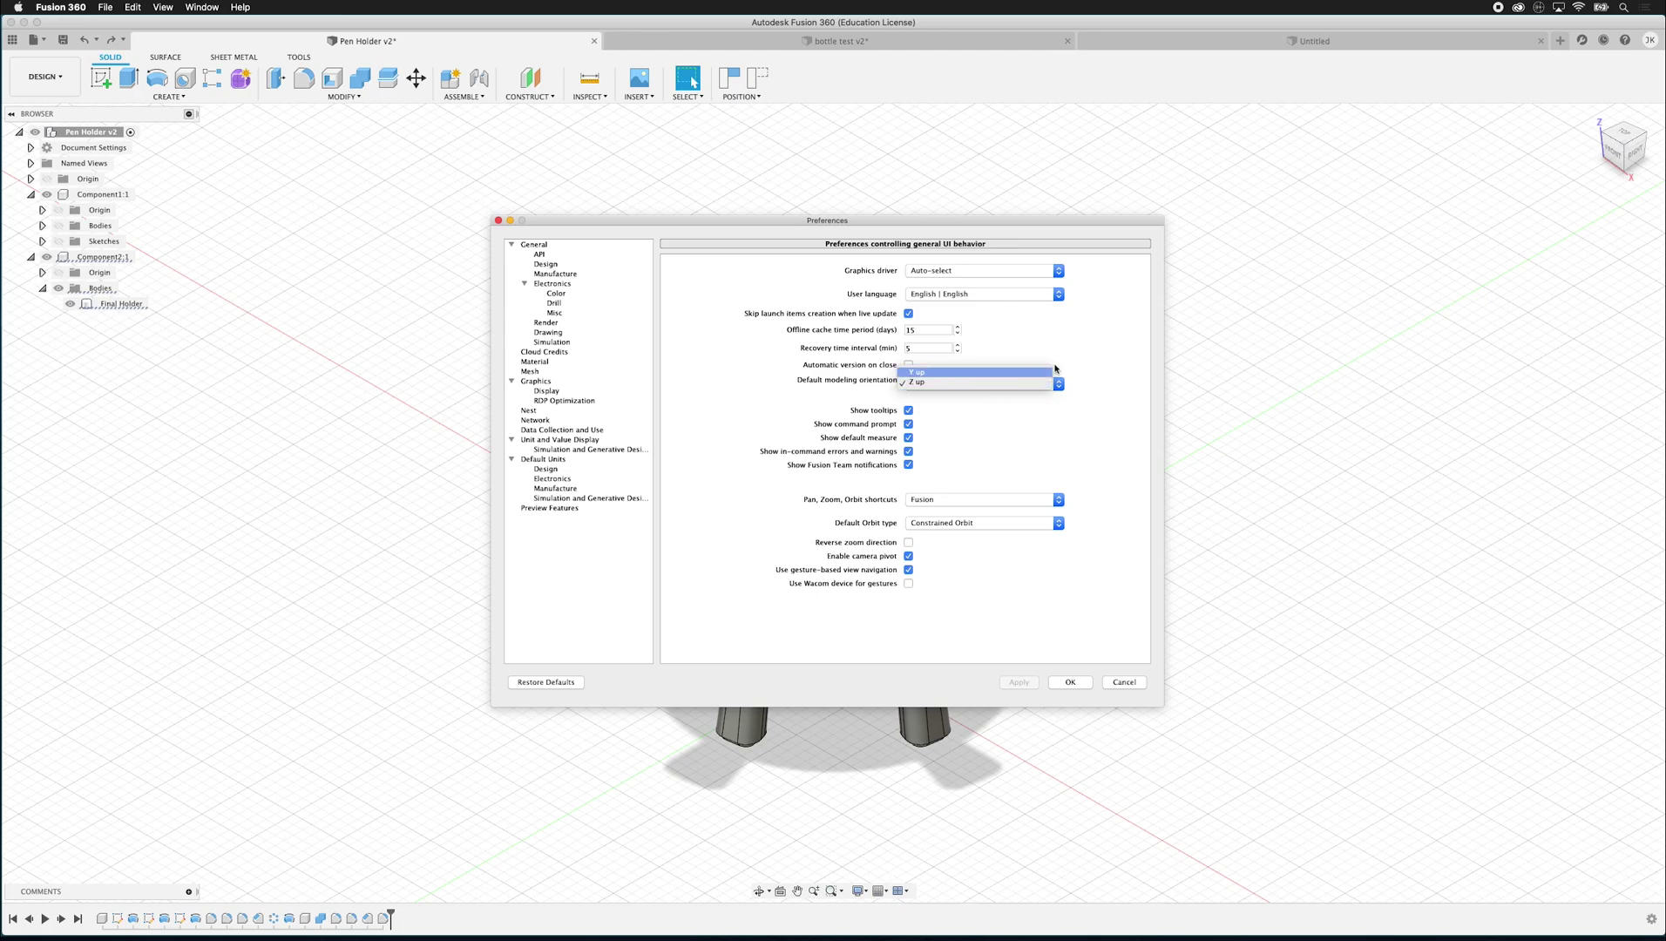
{"action": "left_click", "coordinate": [1007, 382]}
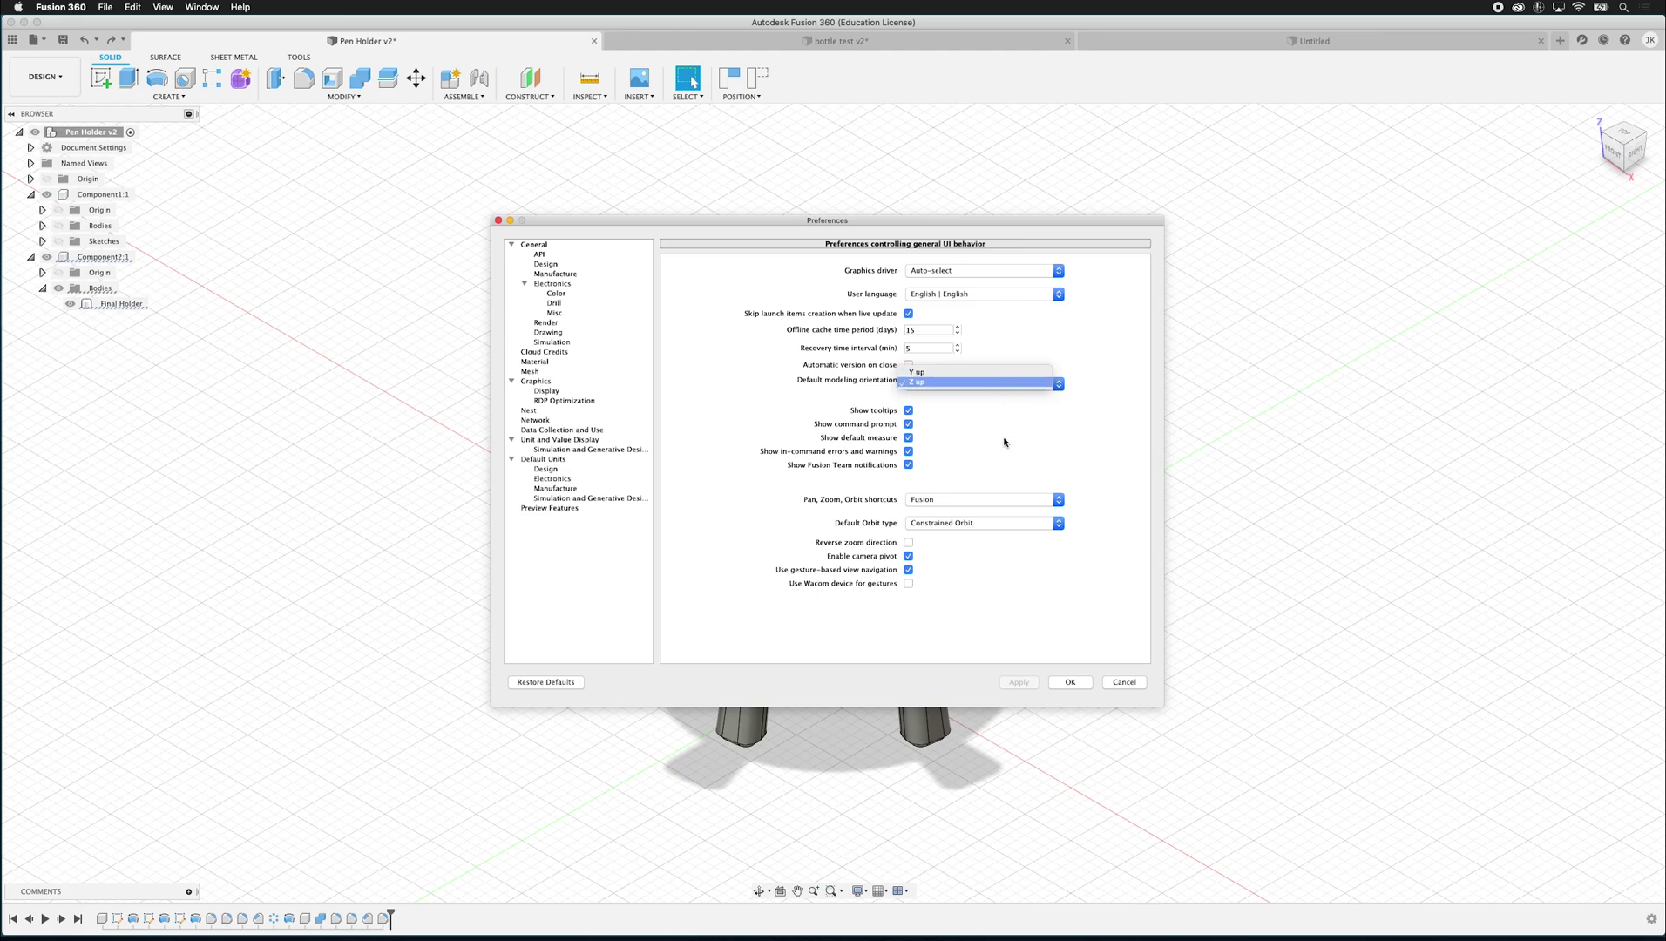
{"action": "left_click", "coordinate": [1124, 681]}
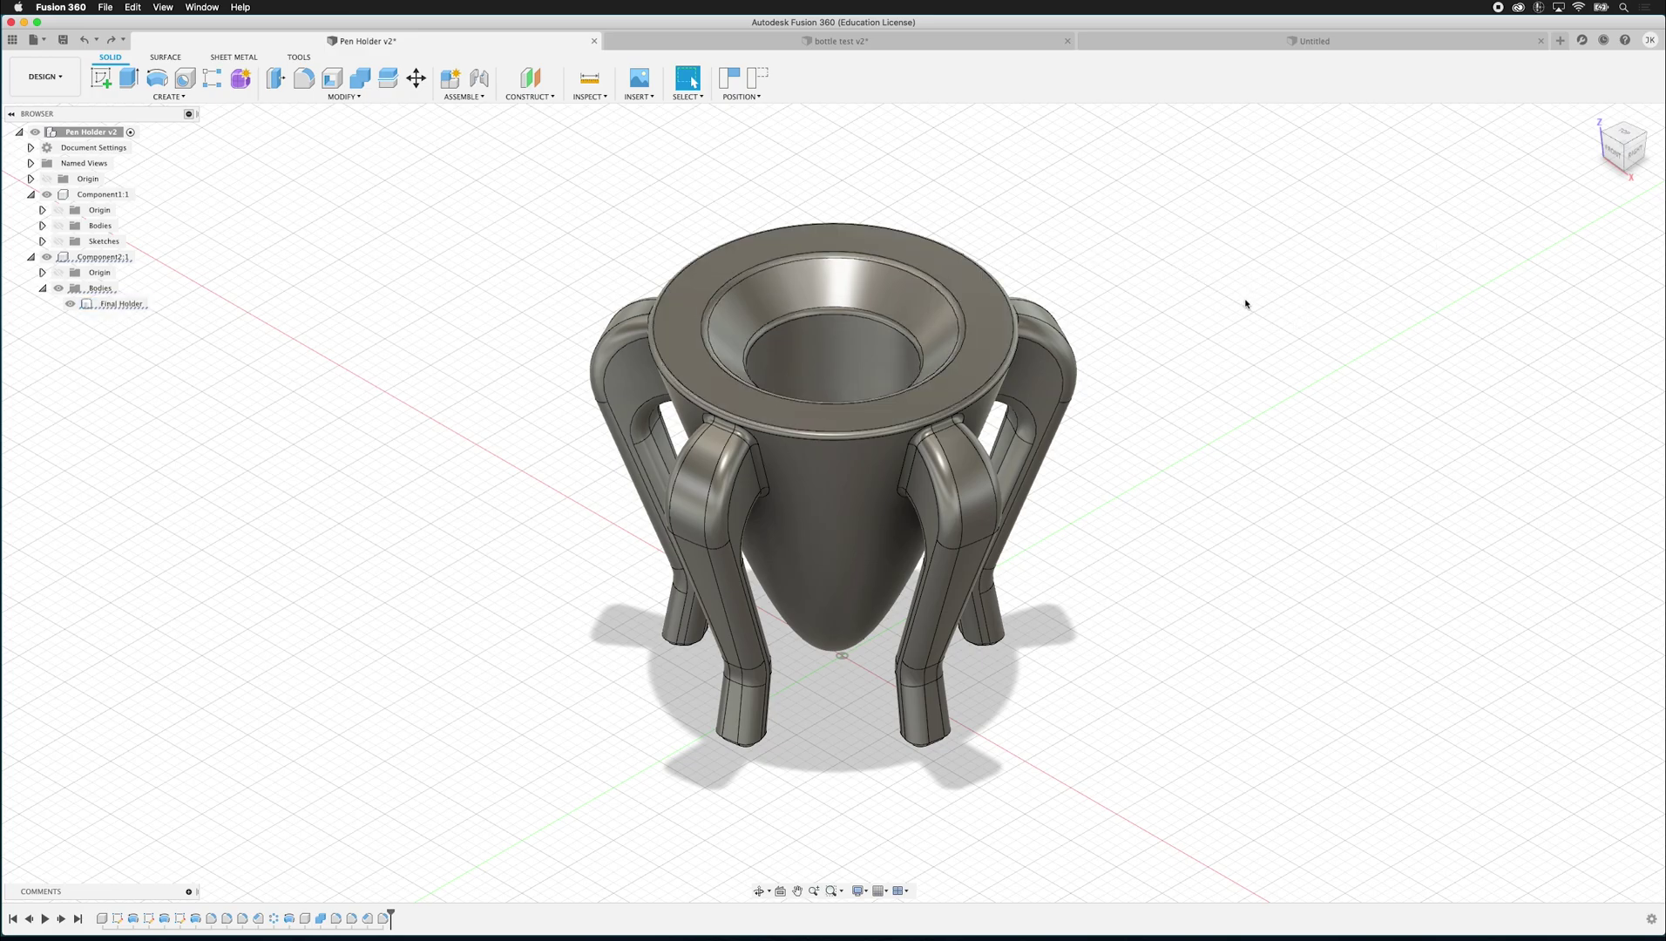
View the pen holder from FRONT, LEFT and BOTTOM on the ViewCube, then orbit to an angle
{"action": "mouse_move", "coordinate": [1601, 115]}
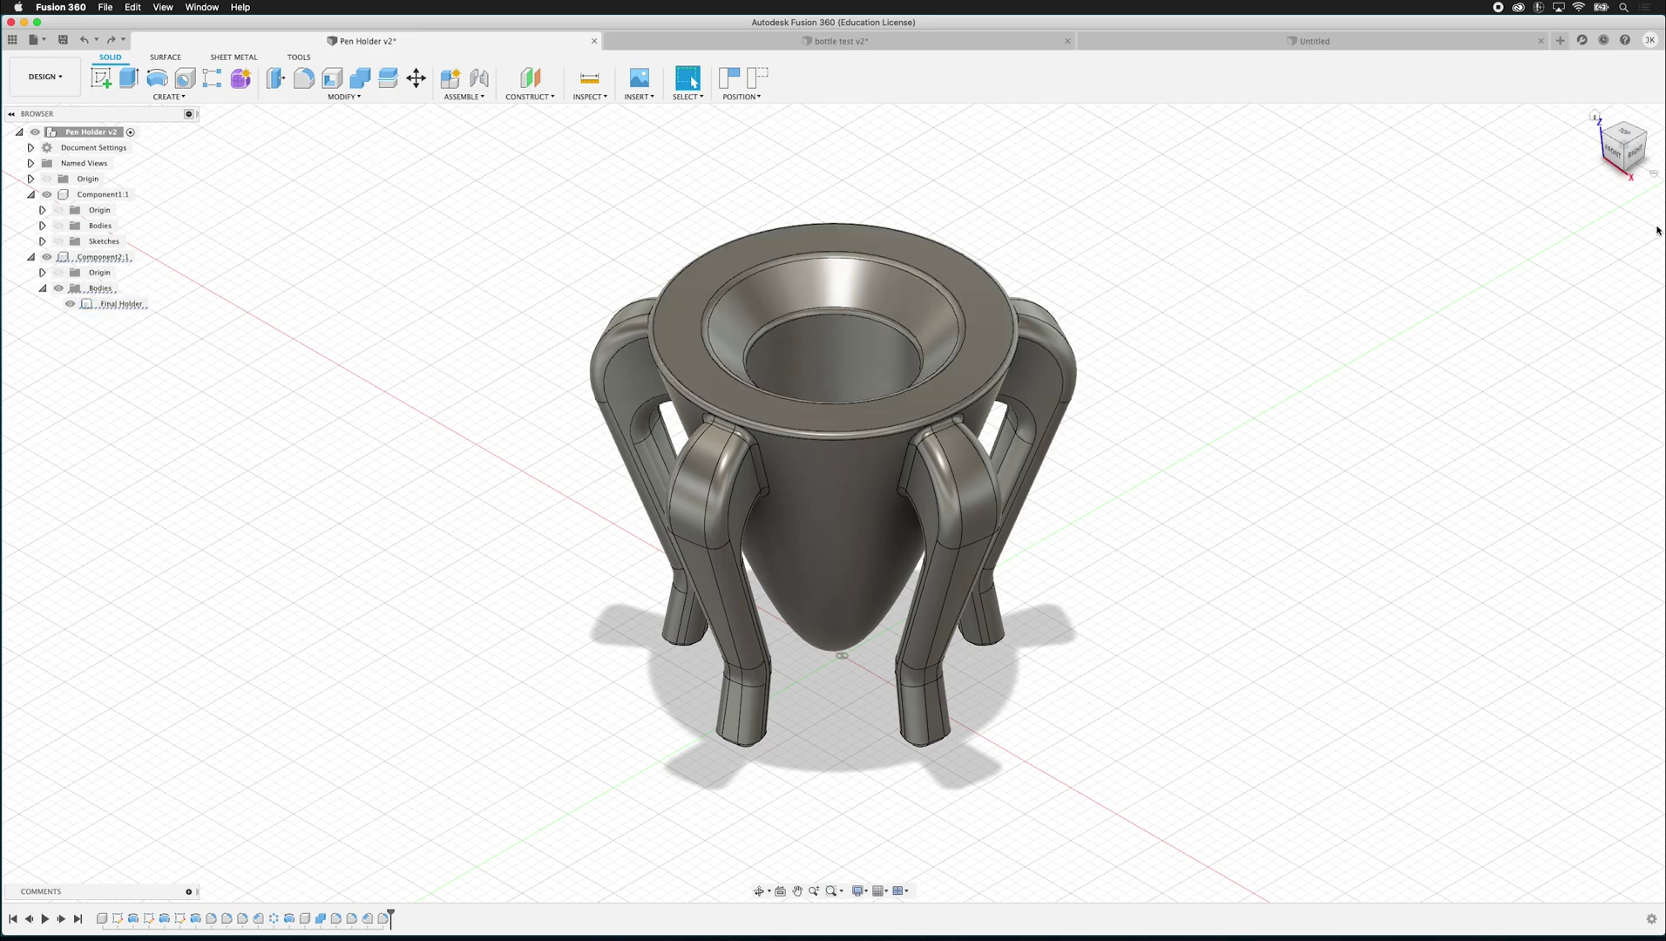
{"action": "left_click", "coordinate": [1612, 149]}
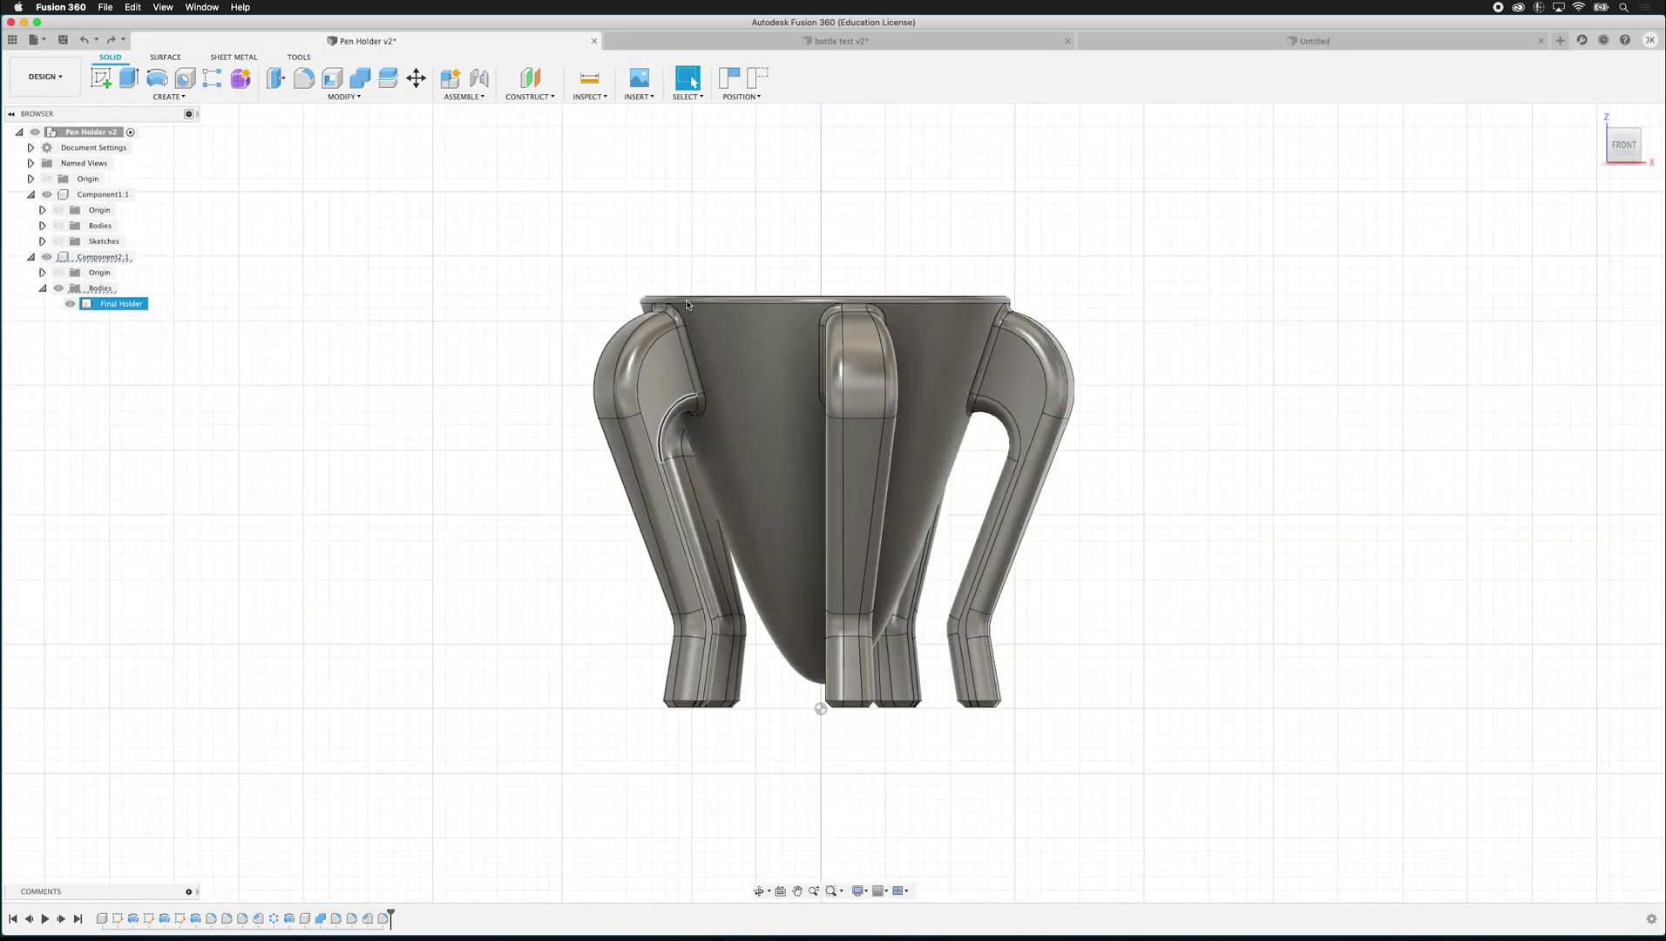
{"action": "left_click", "coordinate": [1602, 145]}
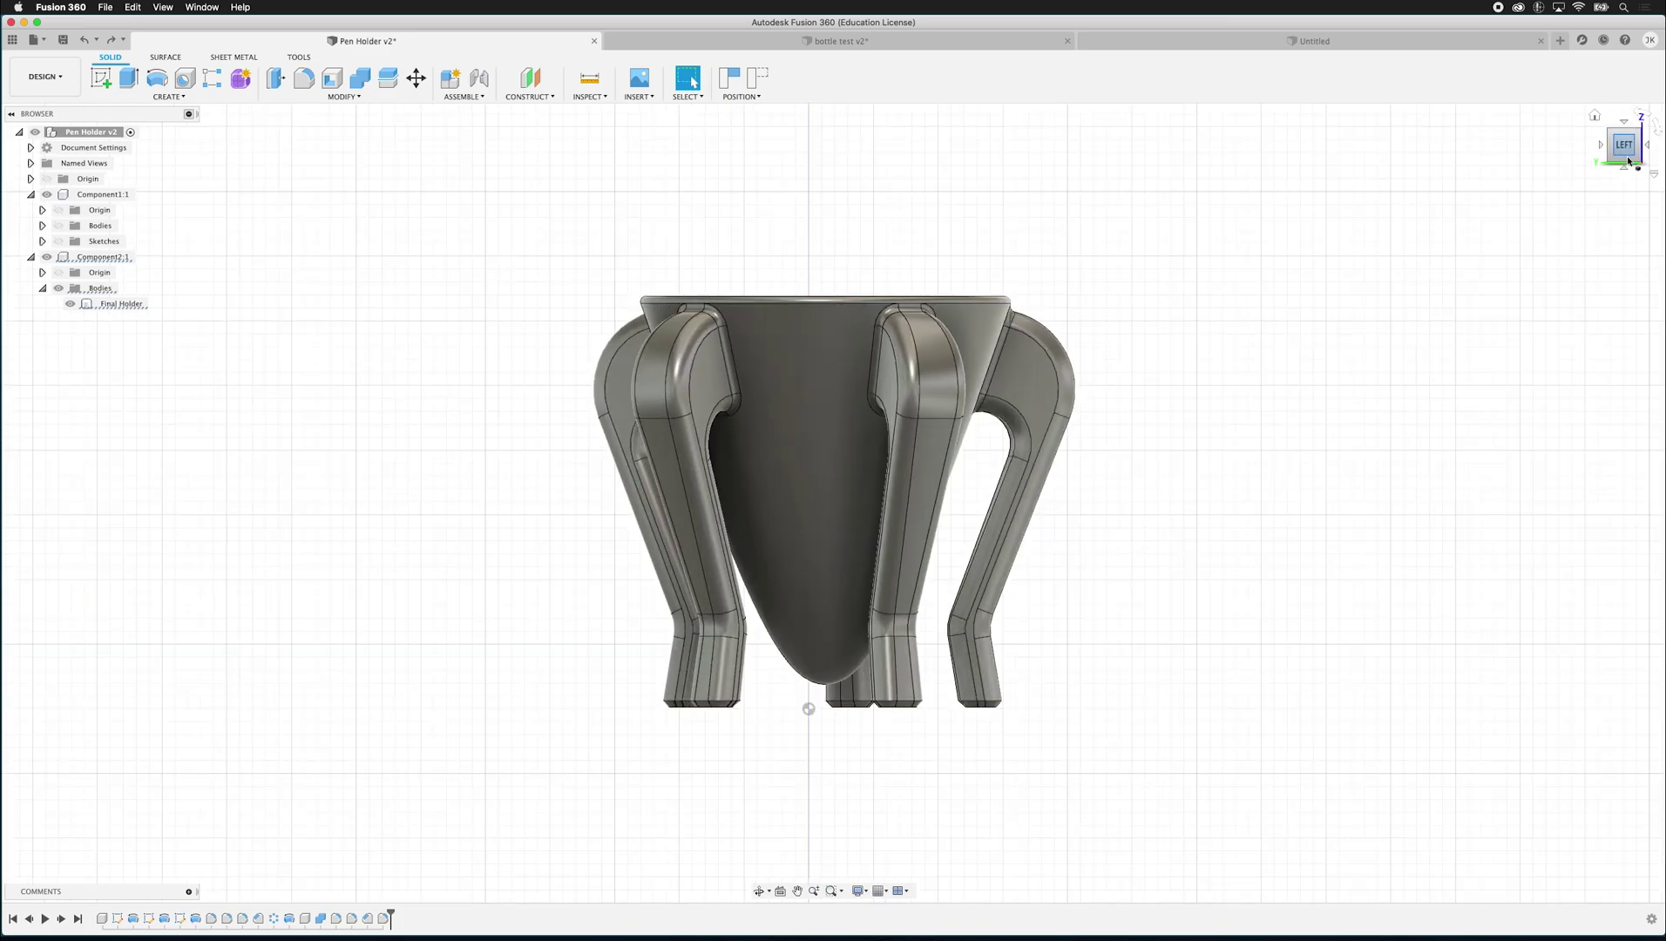
{"action": "left_click", "coordinate": [1626, 169]}
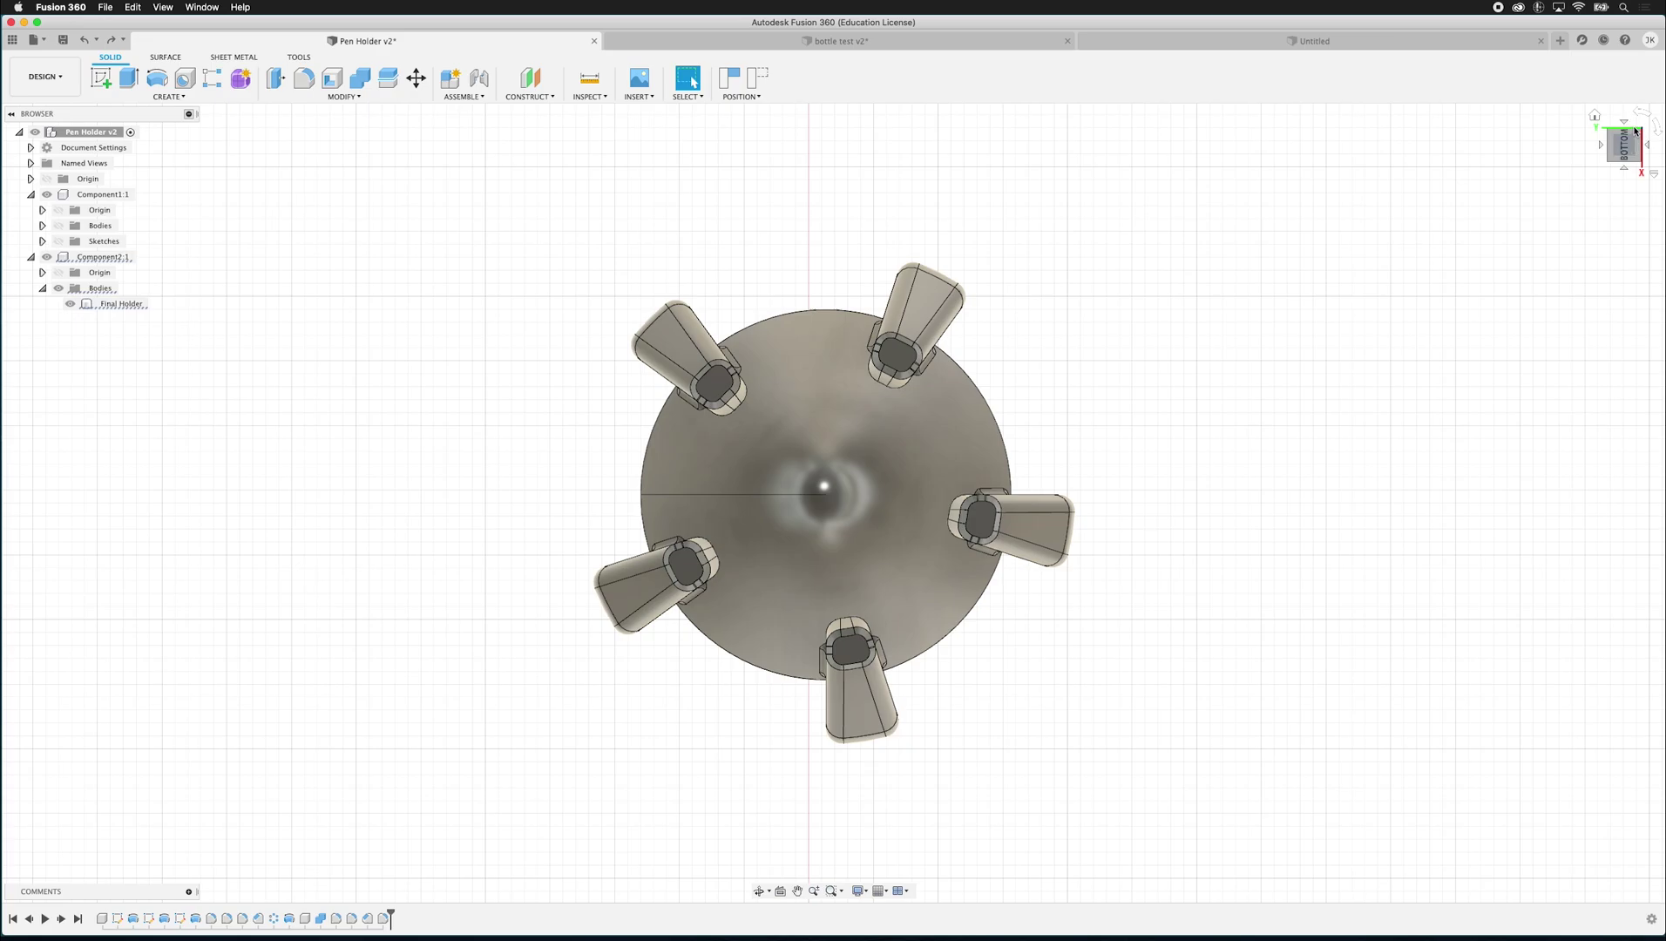
{"action": "left_click_drag", "start_coordinate": [1628, 135], "coordinate": [1610, 339]}
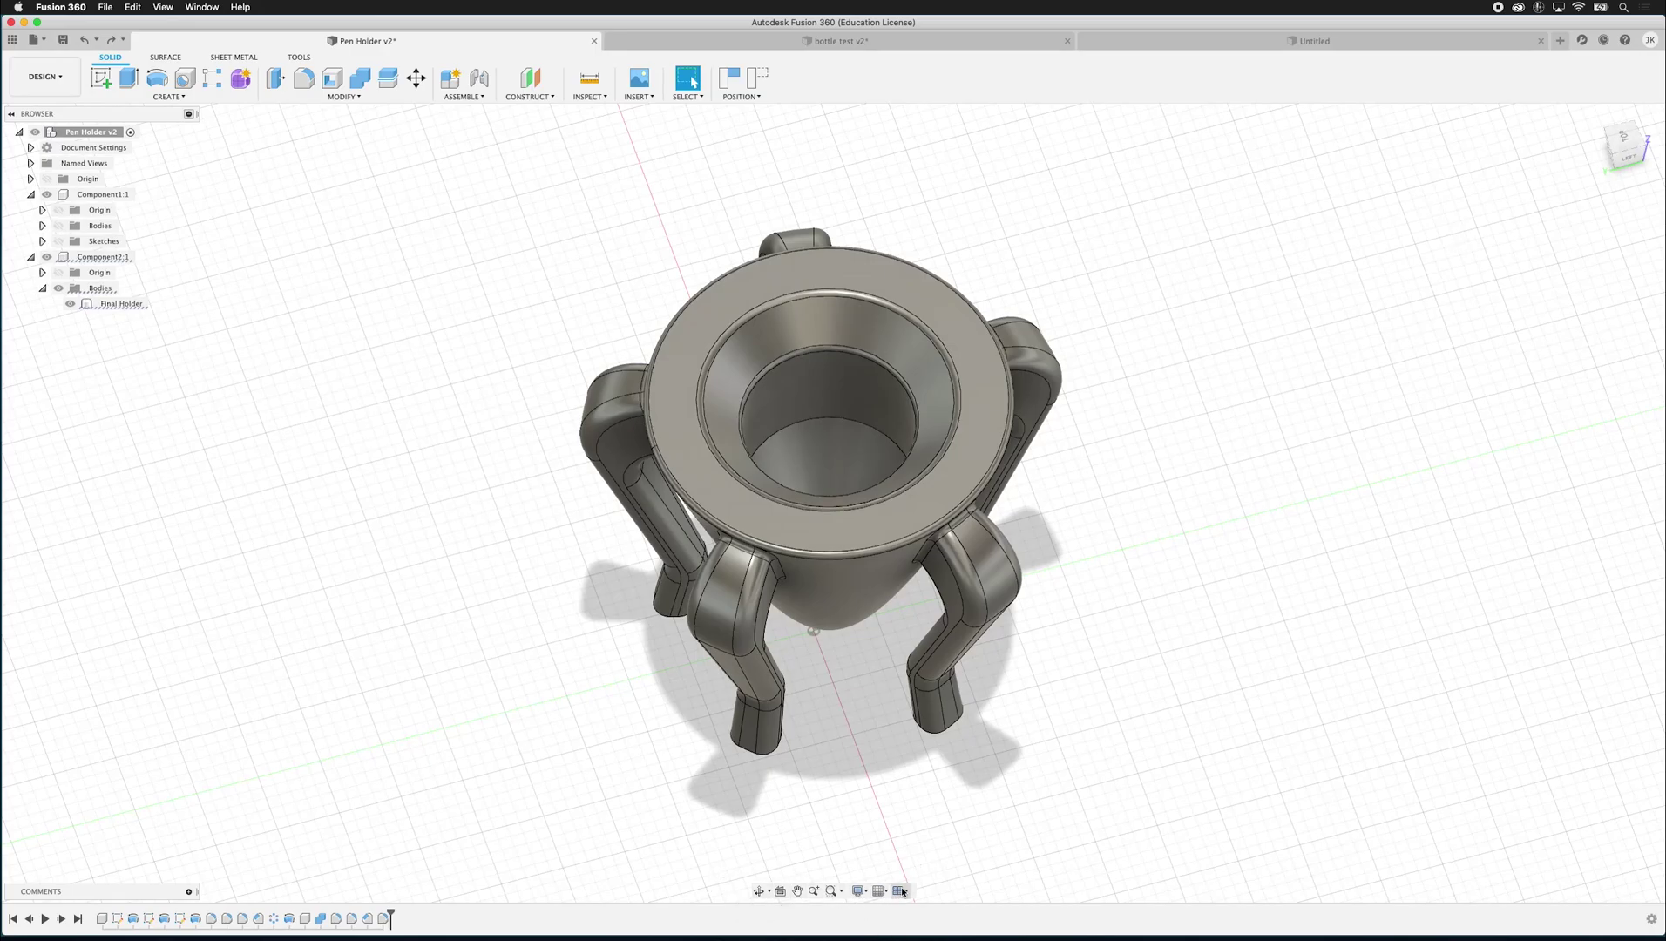
Orbit the pen holder to a low side view and glance at the selection modes
{"action": "left_click", "coordinate": [758, 891]}
{"action": "left_click_drag", "start_coordinate": [820, 575], "coordinate": [815, 531]}
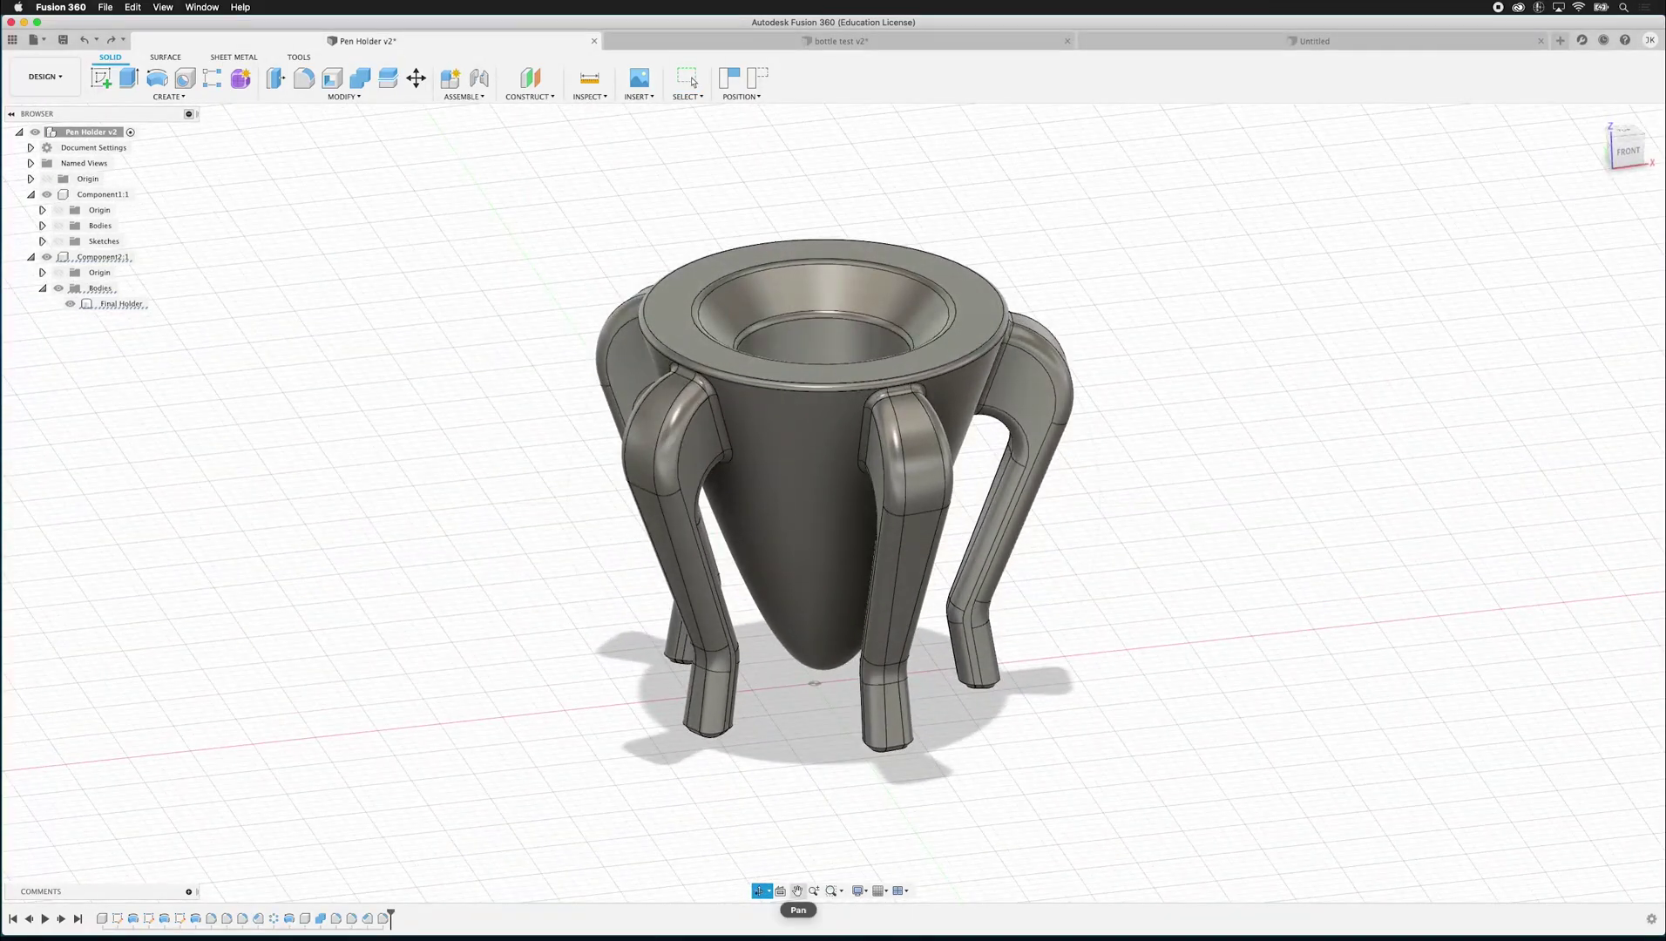
{"action": "left_click", "coordinate": [688, 96]}
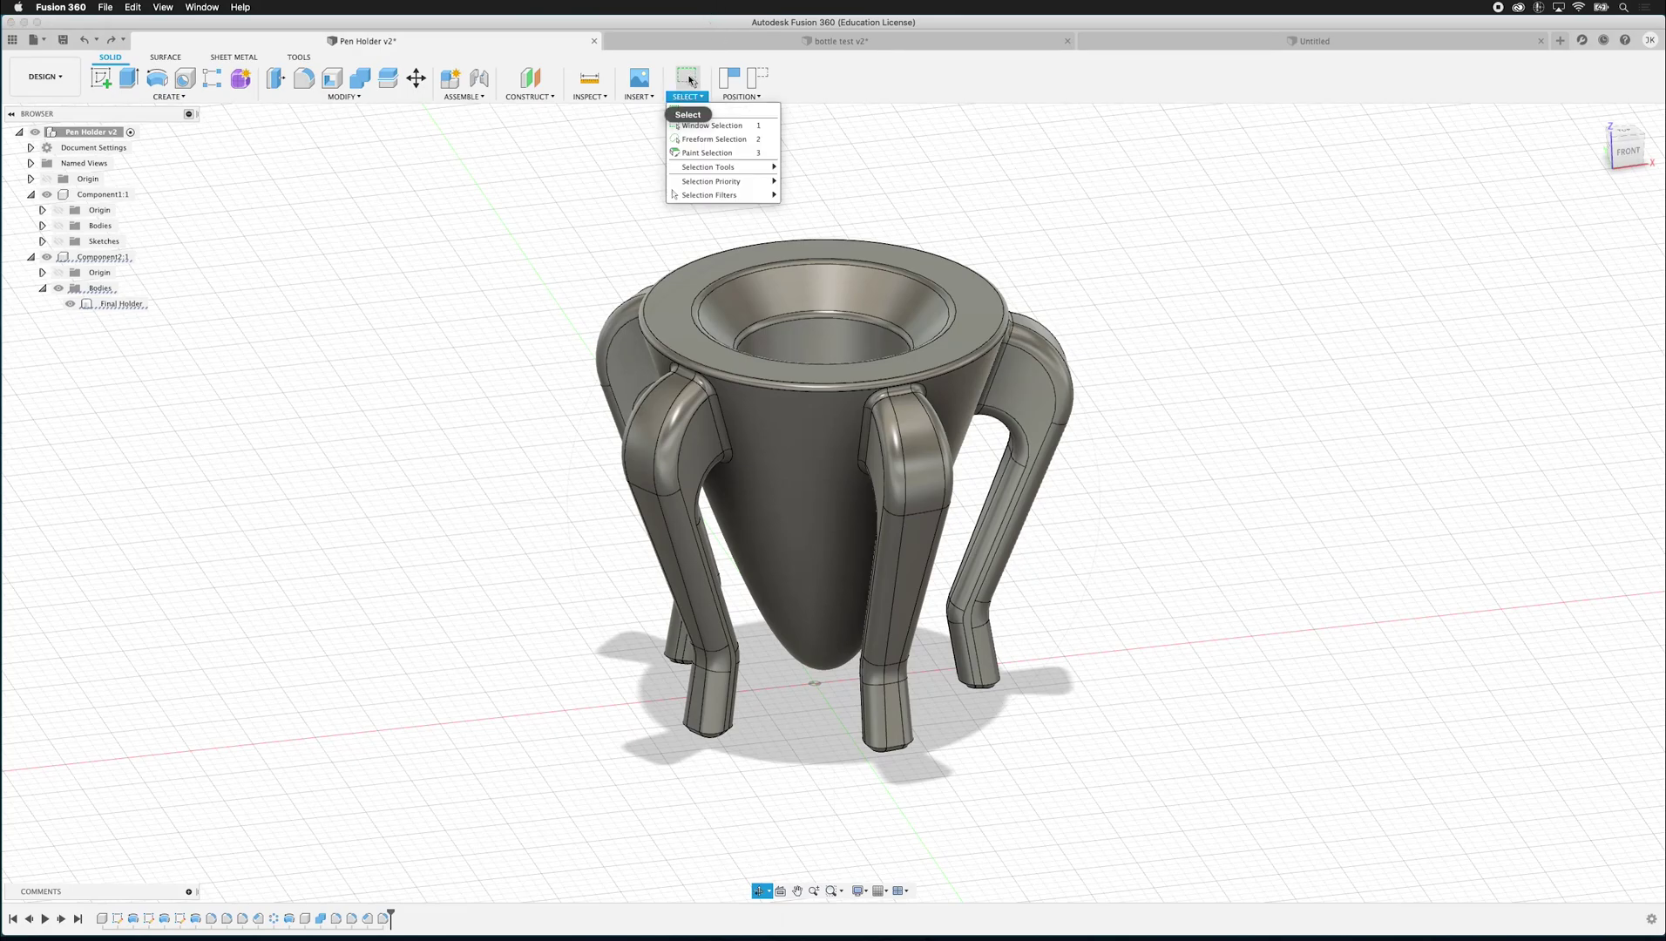
{"action": "left_click", "coordinate": [692, 111]}
Select the Final Holder body, orbit toward the right side and pan the model
{"action": "left_click", "coordinate": [711, 328]}
{"action": "middle_click_drag", "start_coordinate": [710, 328], "coordinate": [836, 337], "text": "shift"}
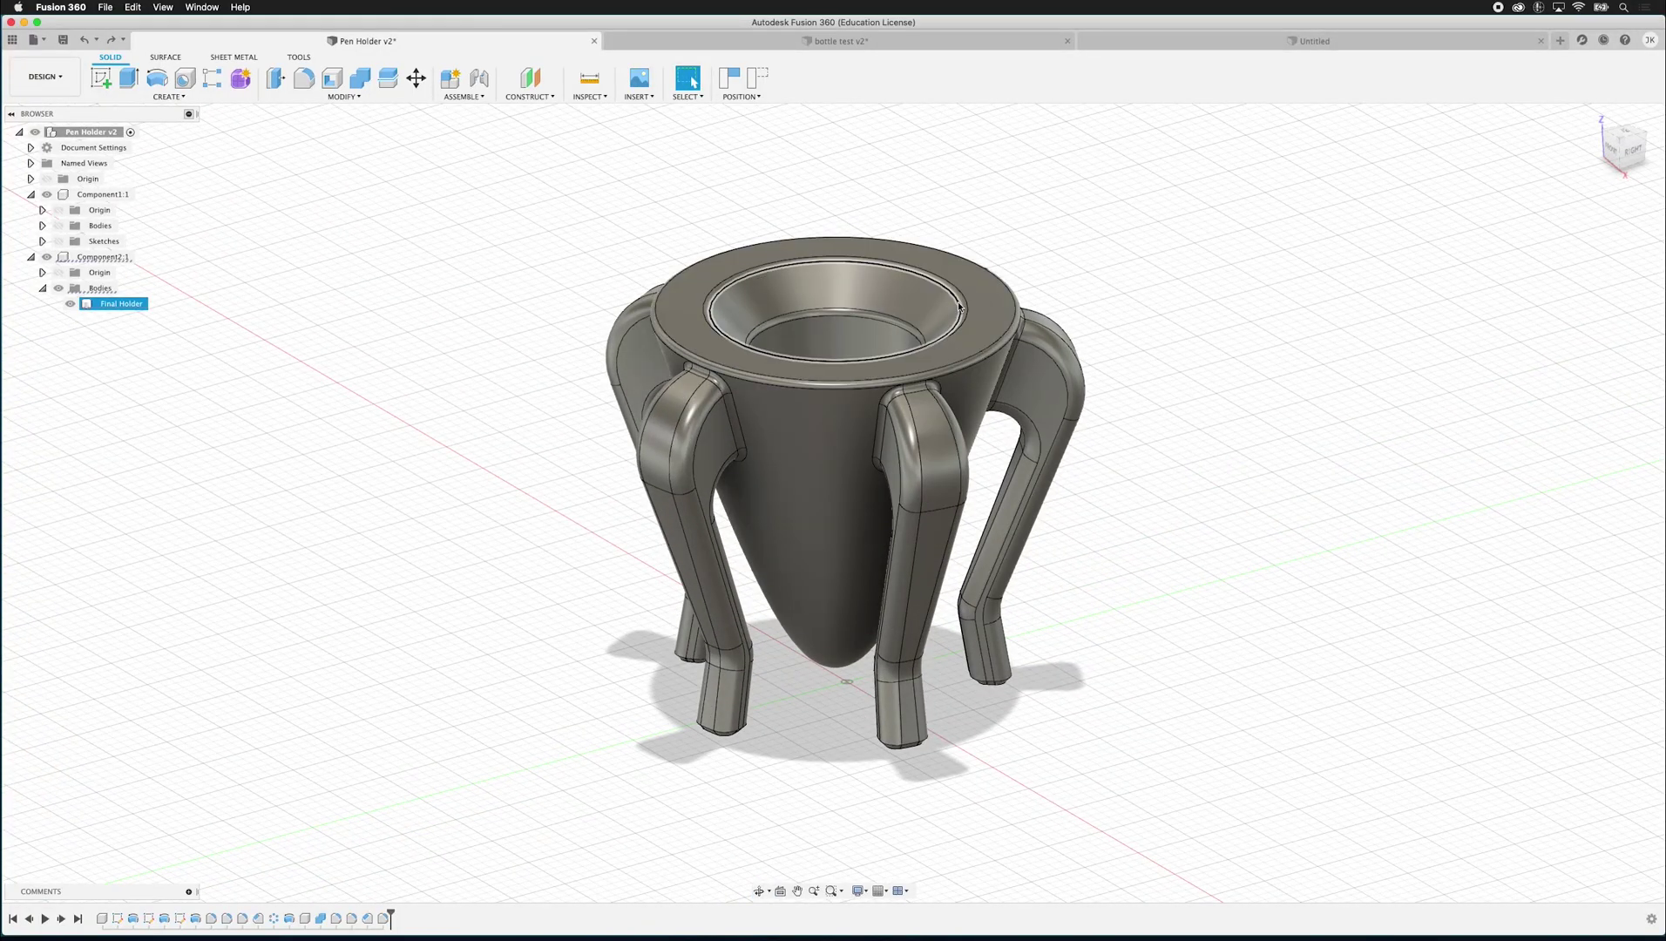
{"action": "middle_click_drag", "start_coordinate": [959, 309], "coordinate": [976, 689]}
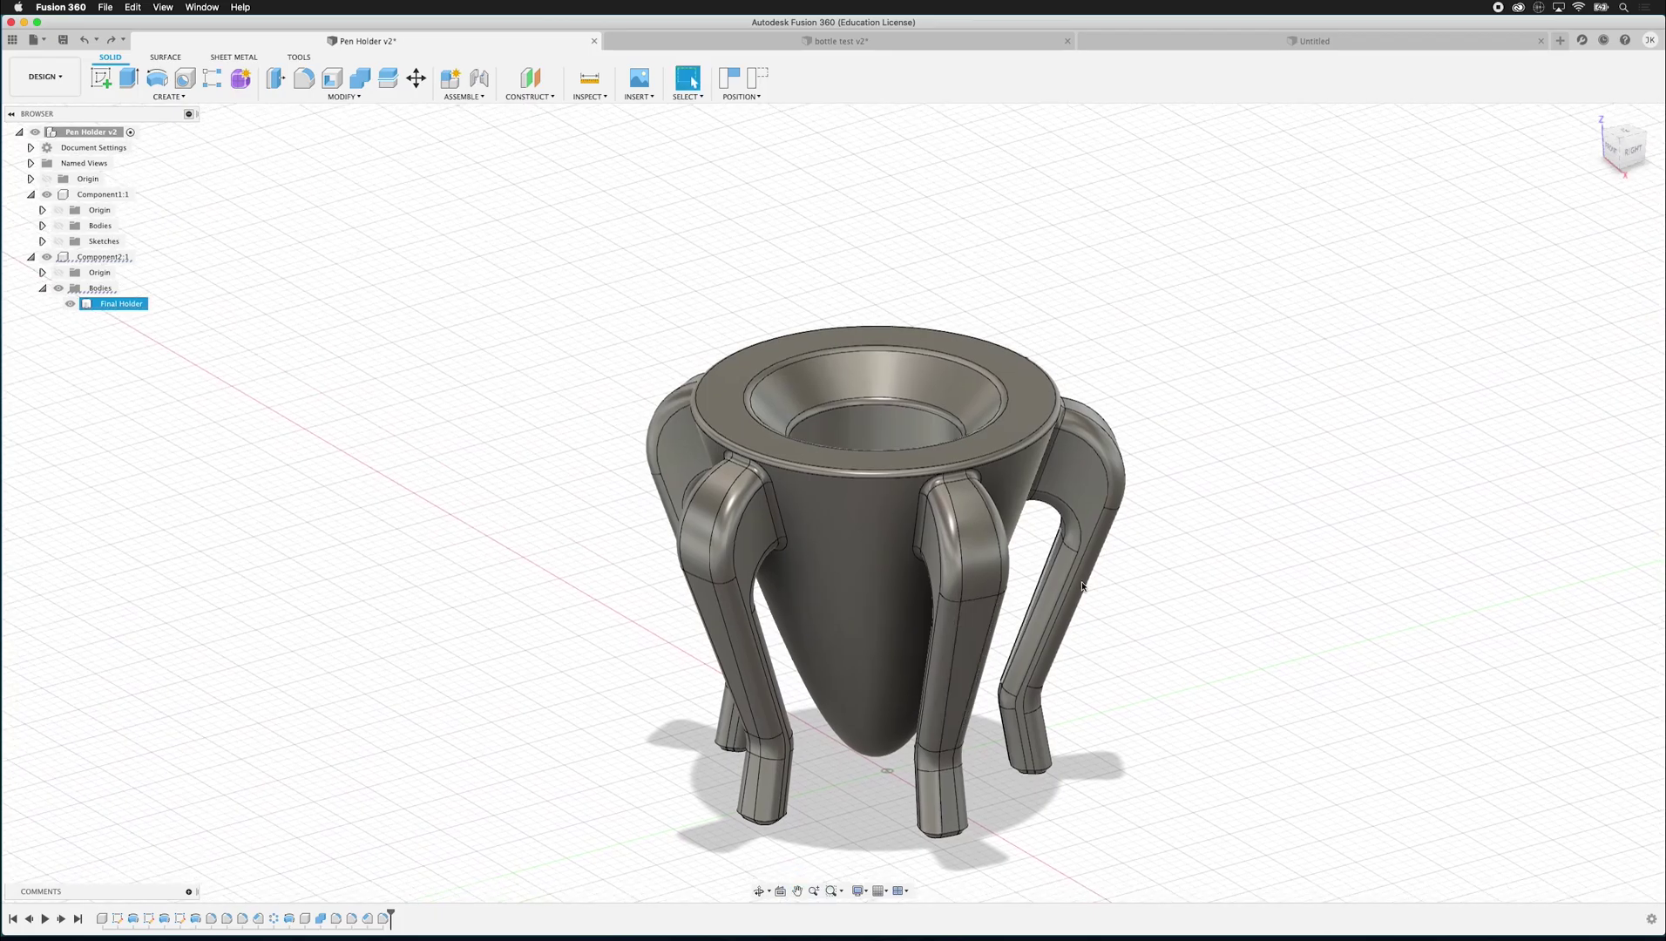
Zoom in, pan and orbit around one of the pen holder's legs
{"action": "scroll", "coordinate": [1057, 533], "scroll_direction": "up", "scroll_amount": 10}
{"action": "scroll", "coordinate": [1057, 528], "scroll_direction": "up", "scroll_amount": 5}
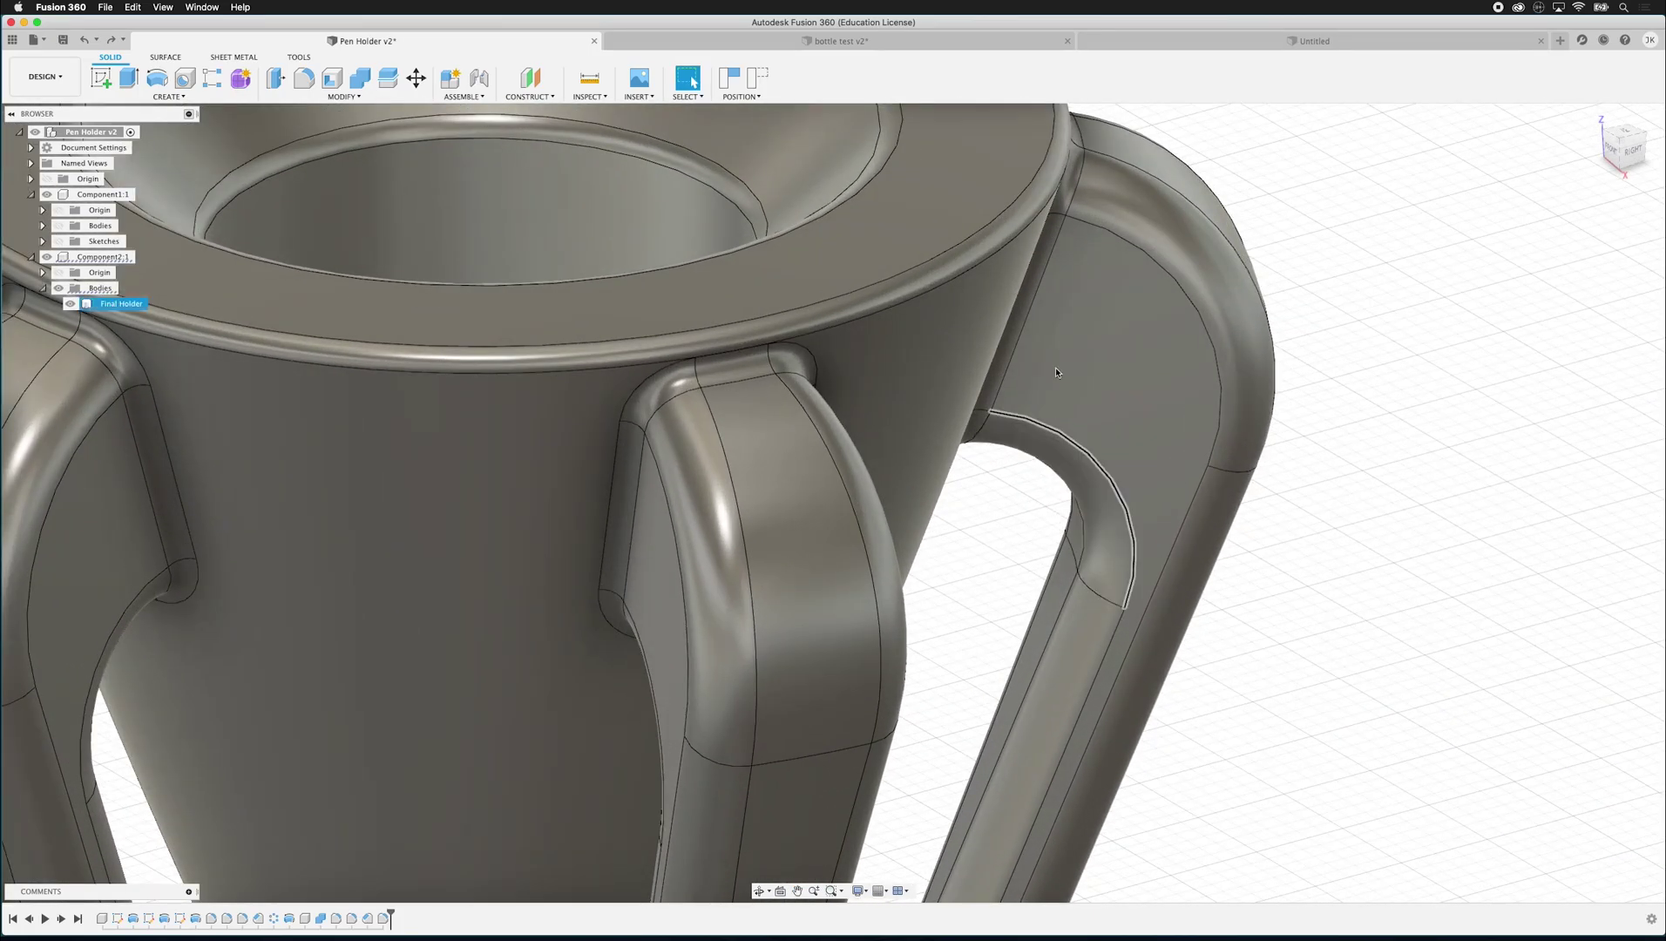
{"action": "middle_click_drag", "start_coordinate": [1067, 481], "coordinate": [923, 685]}
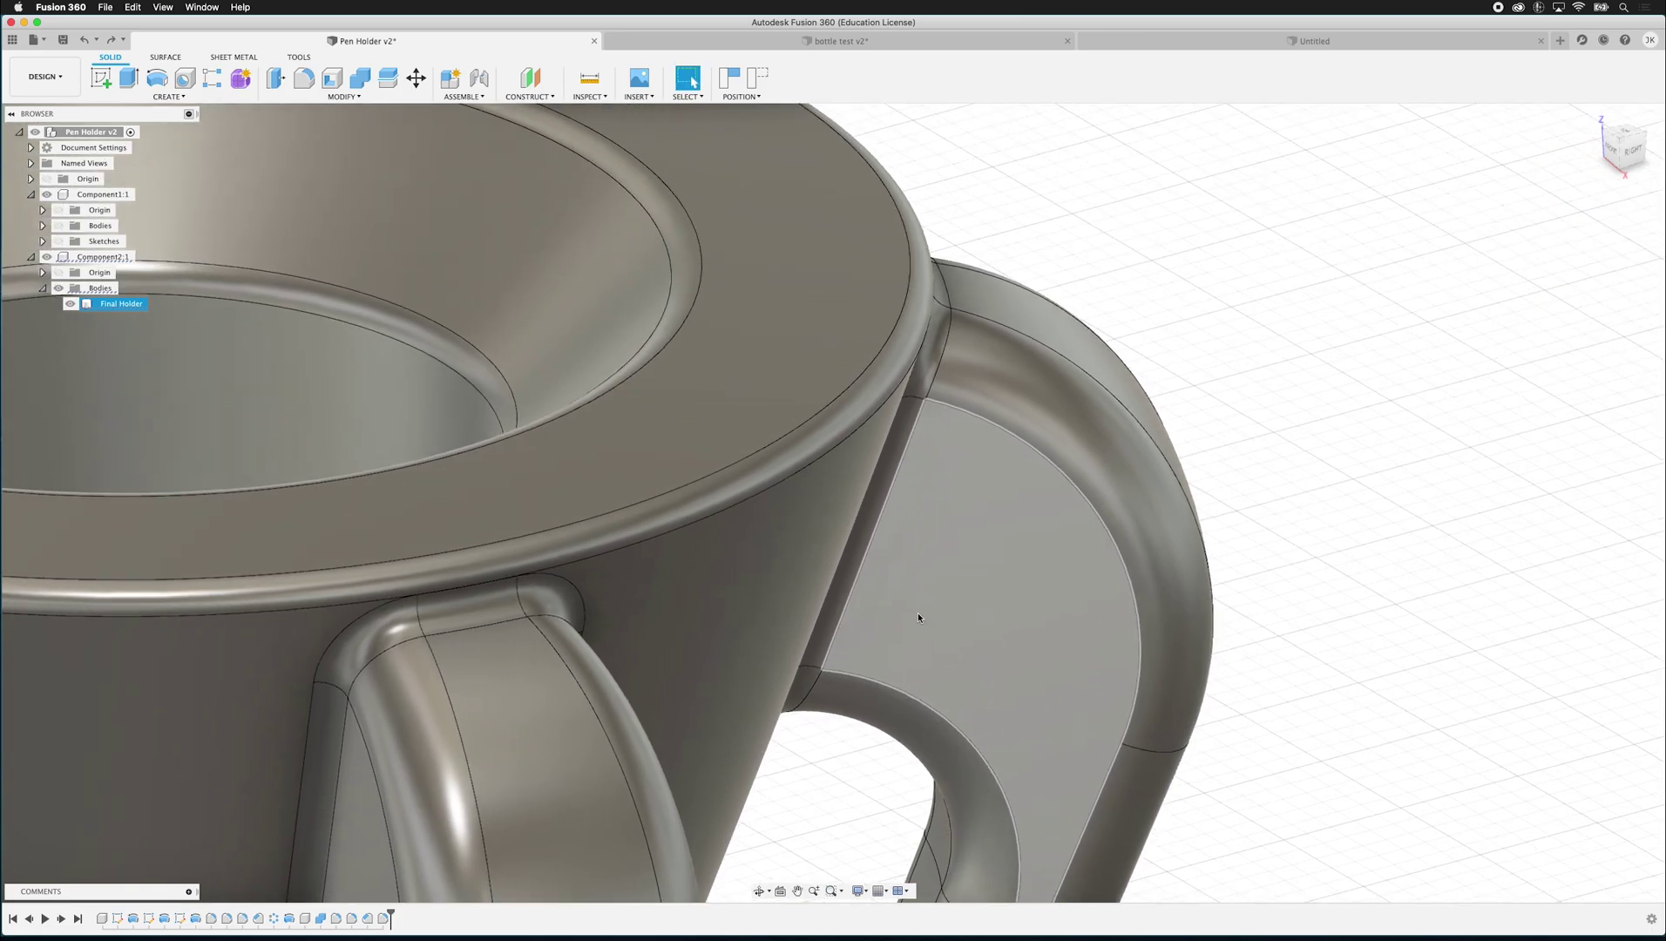
{"action": "middle_click_drag", "start_coordinate": [919, 618], "coordinate": [985, 398], "text": "shift"}
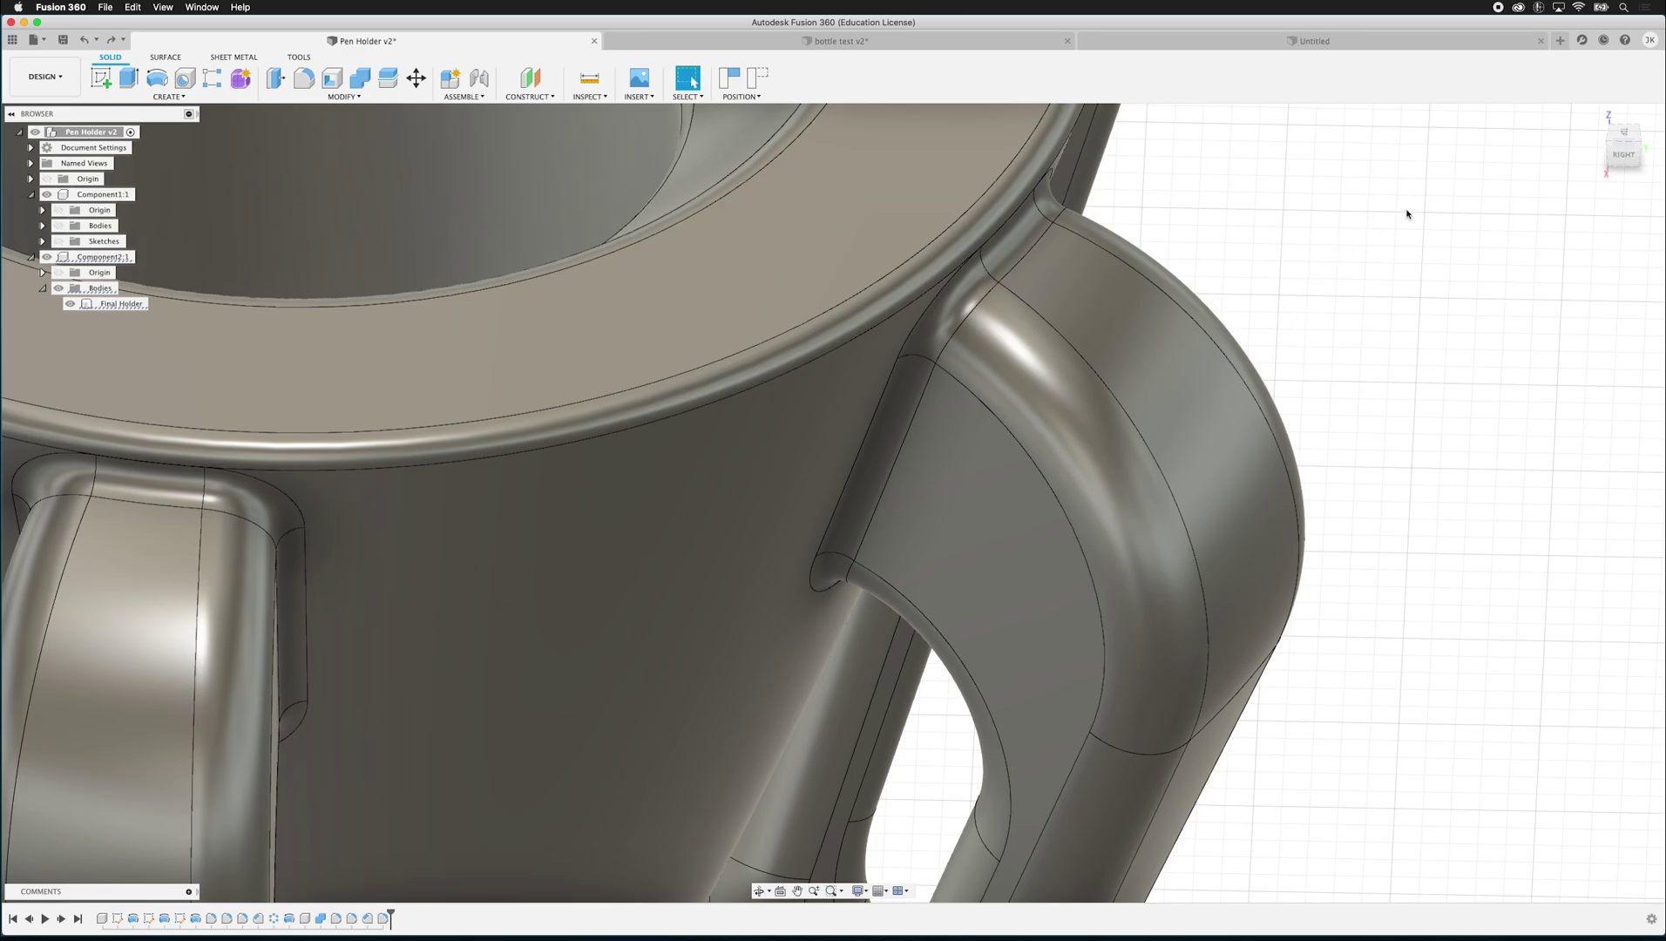
Set the camera to Perspective with Ortho Faces and zoom back out
{"action": "mouse_move", "coordinate": [1653, 177]}
{"action": "left_click", "coordinate": [1654, 176]}
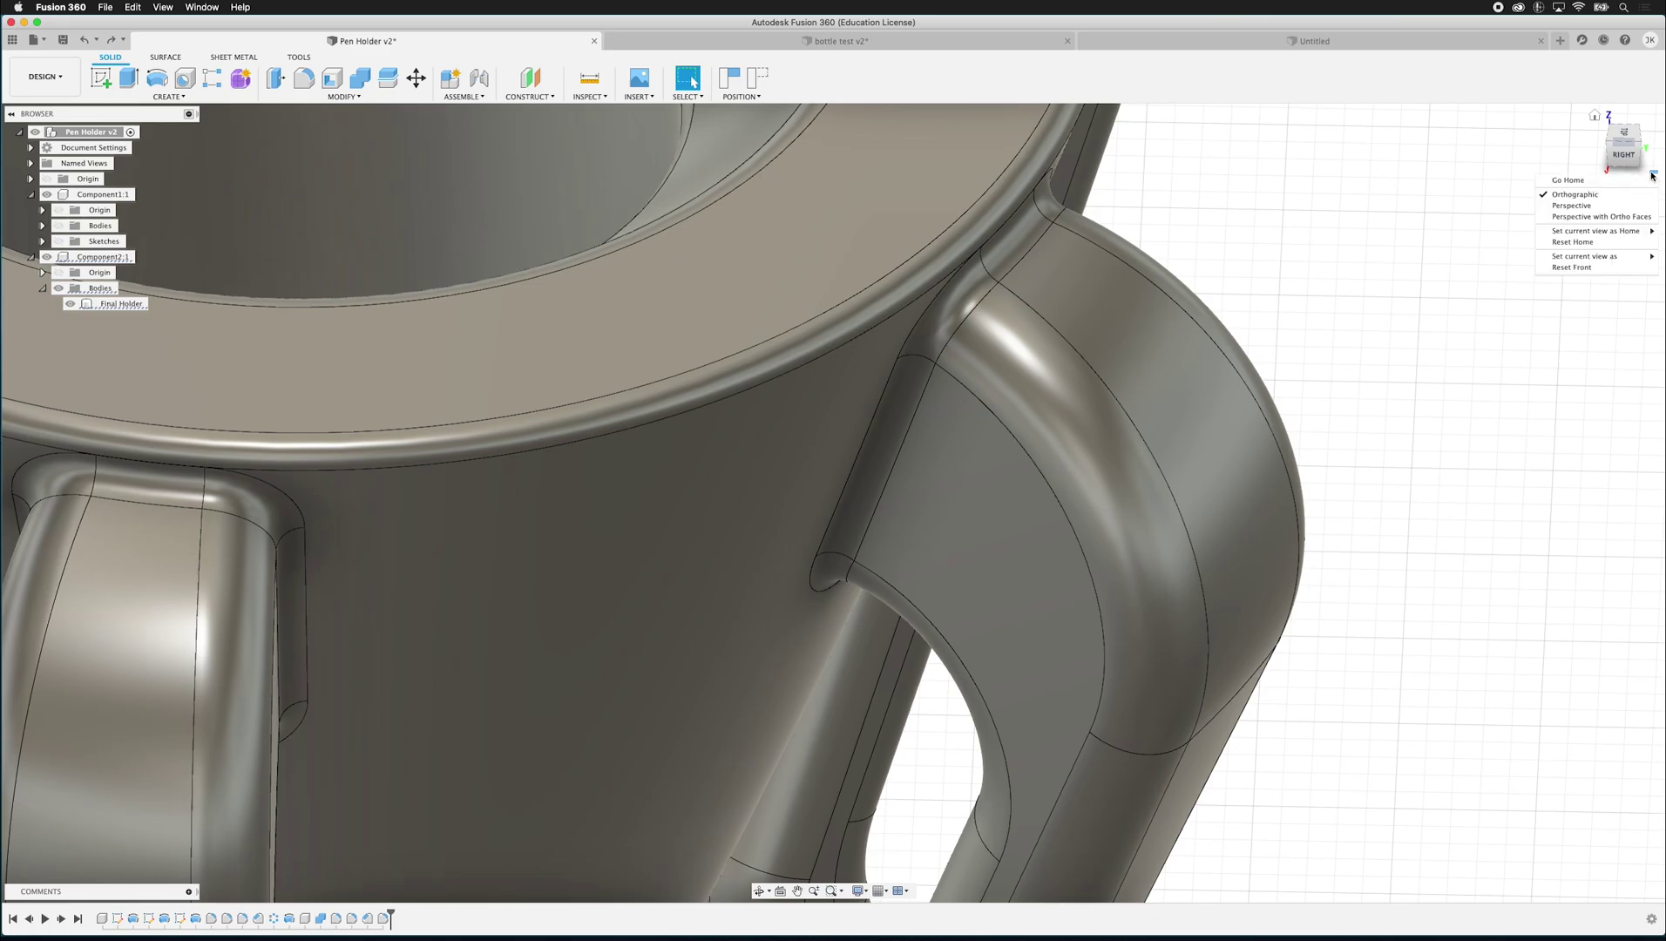
{"action": "left_click", "coordinate": [1600, 216]}
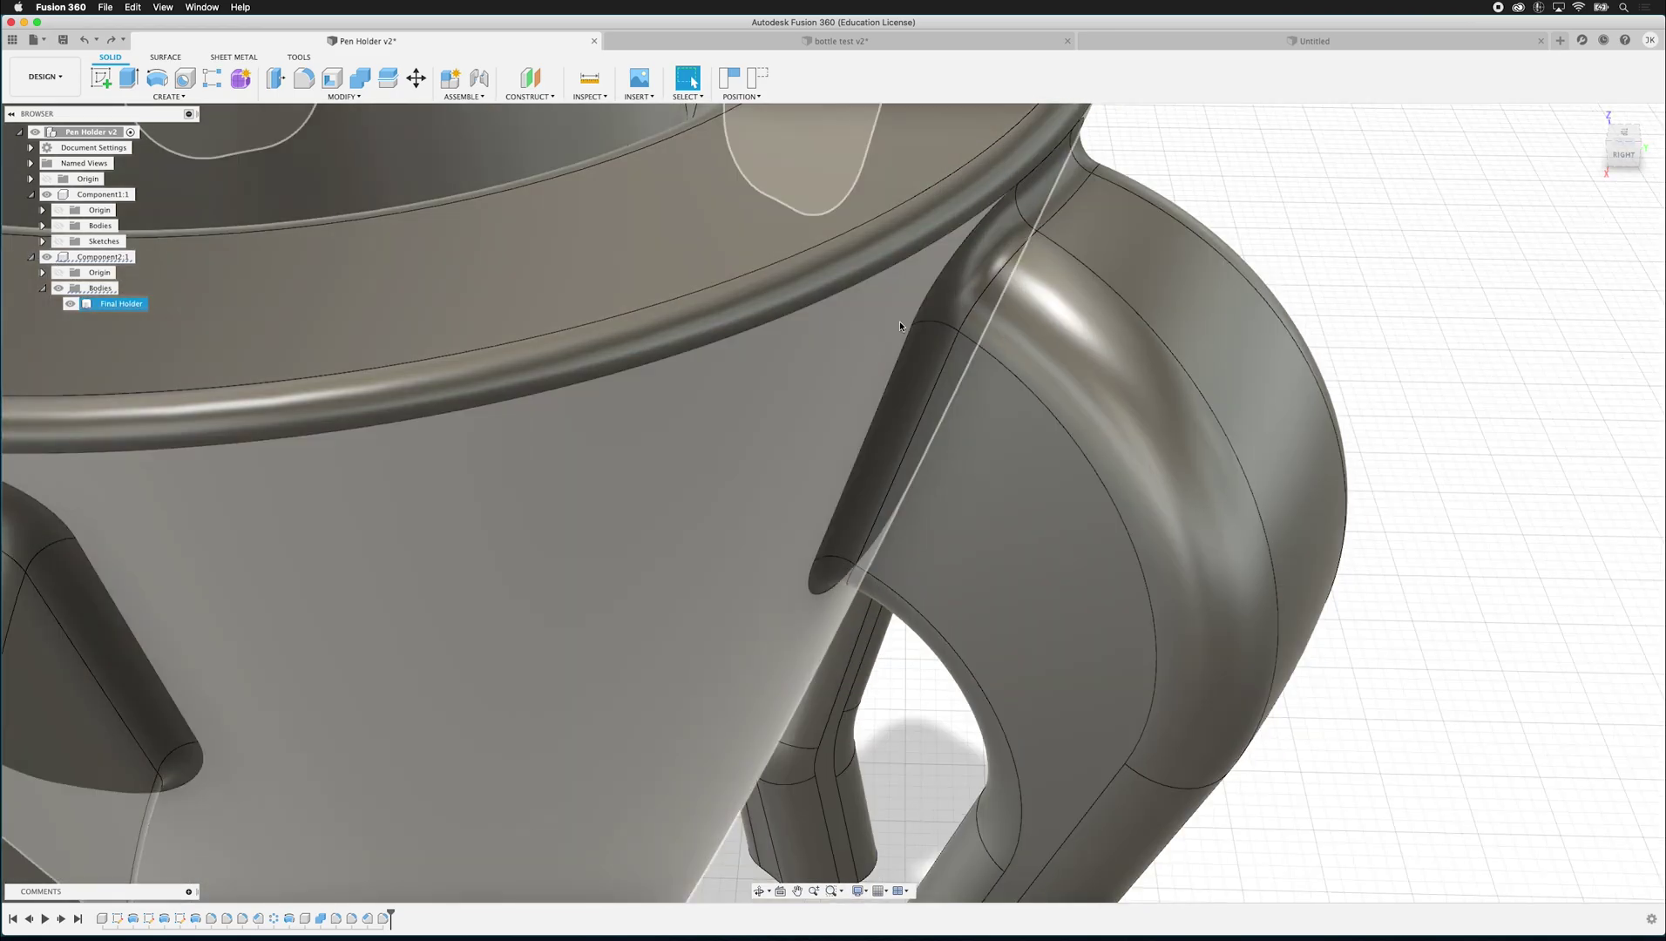
{"action": "scroll", "coordinate": [1107, 311], "scroll_direction": "down", "scroll_amount": 10}
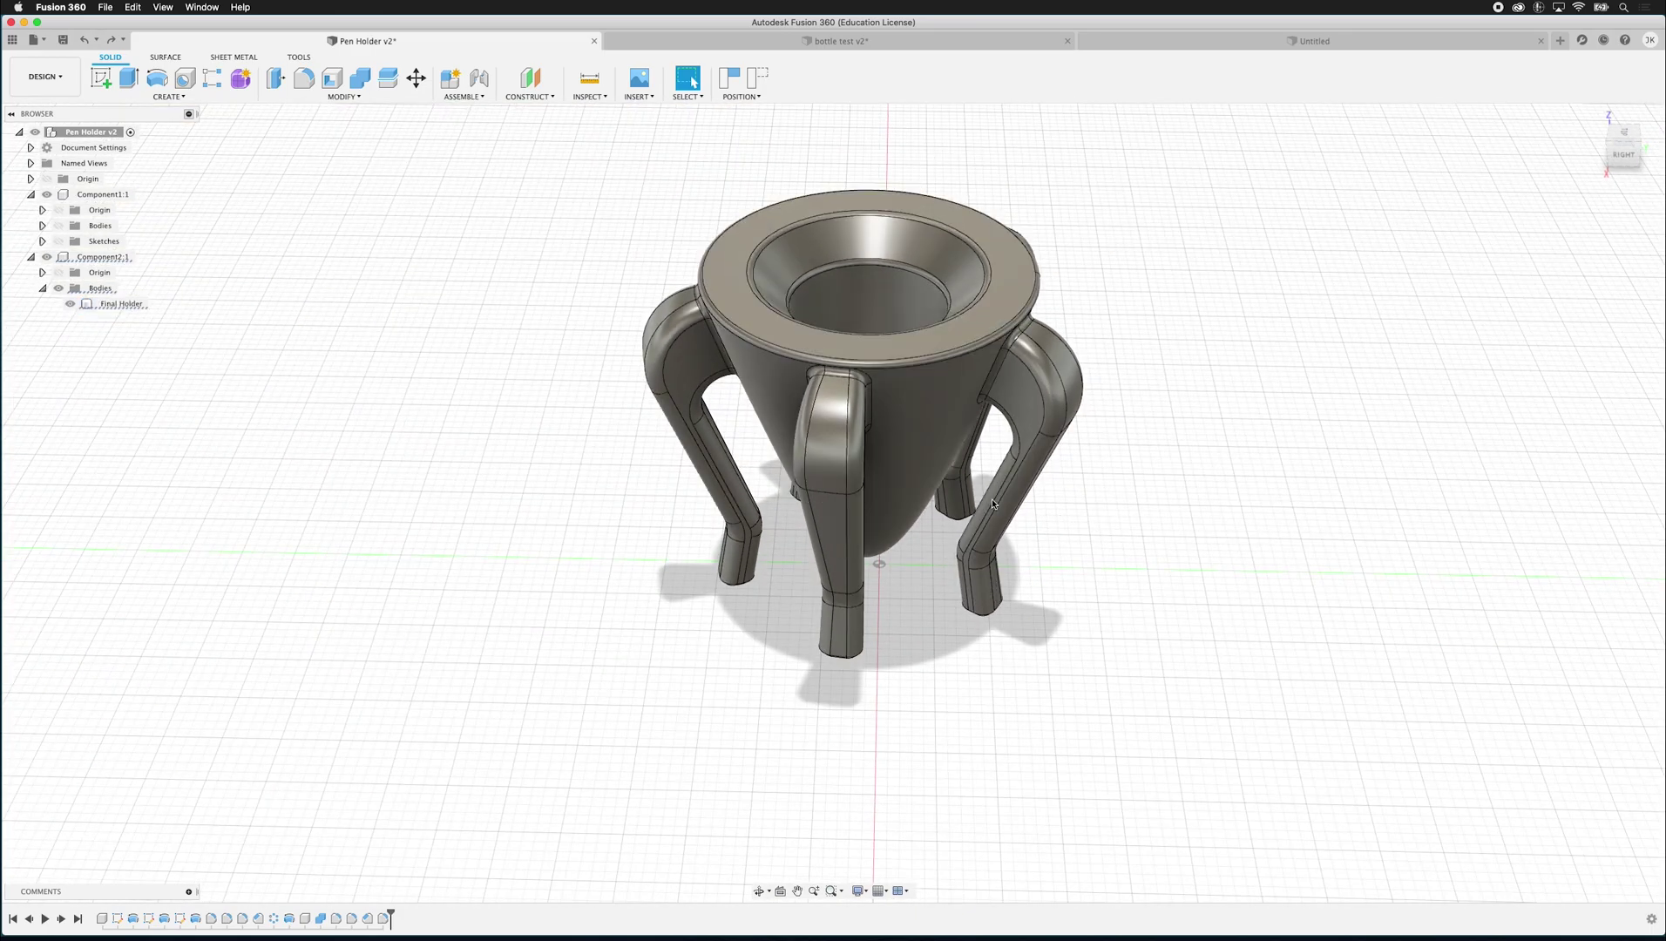
Snap to the right view from the ViewCube and zoom in on the pen holder
{"action": "scroll", "coordinate": [963, 317], "scroll_direction": "up", "scroll_amount": 3}
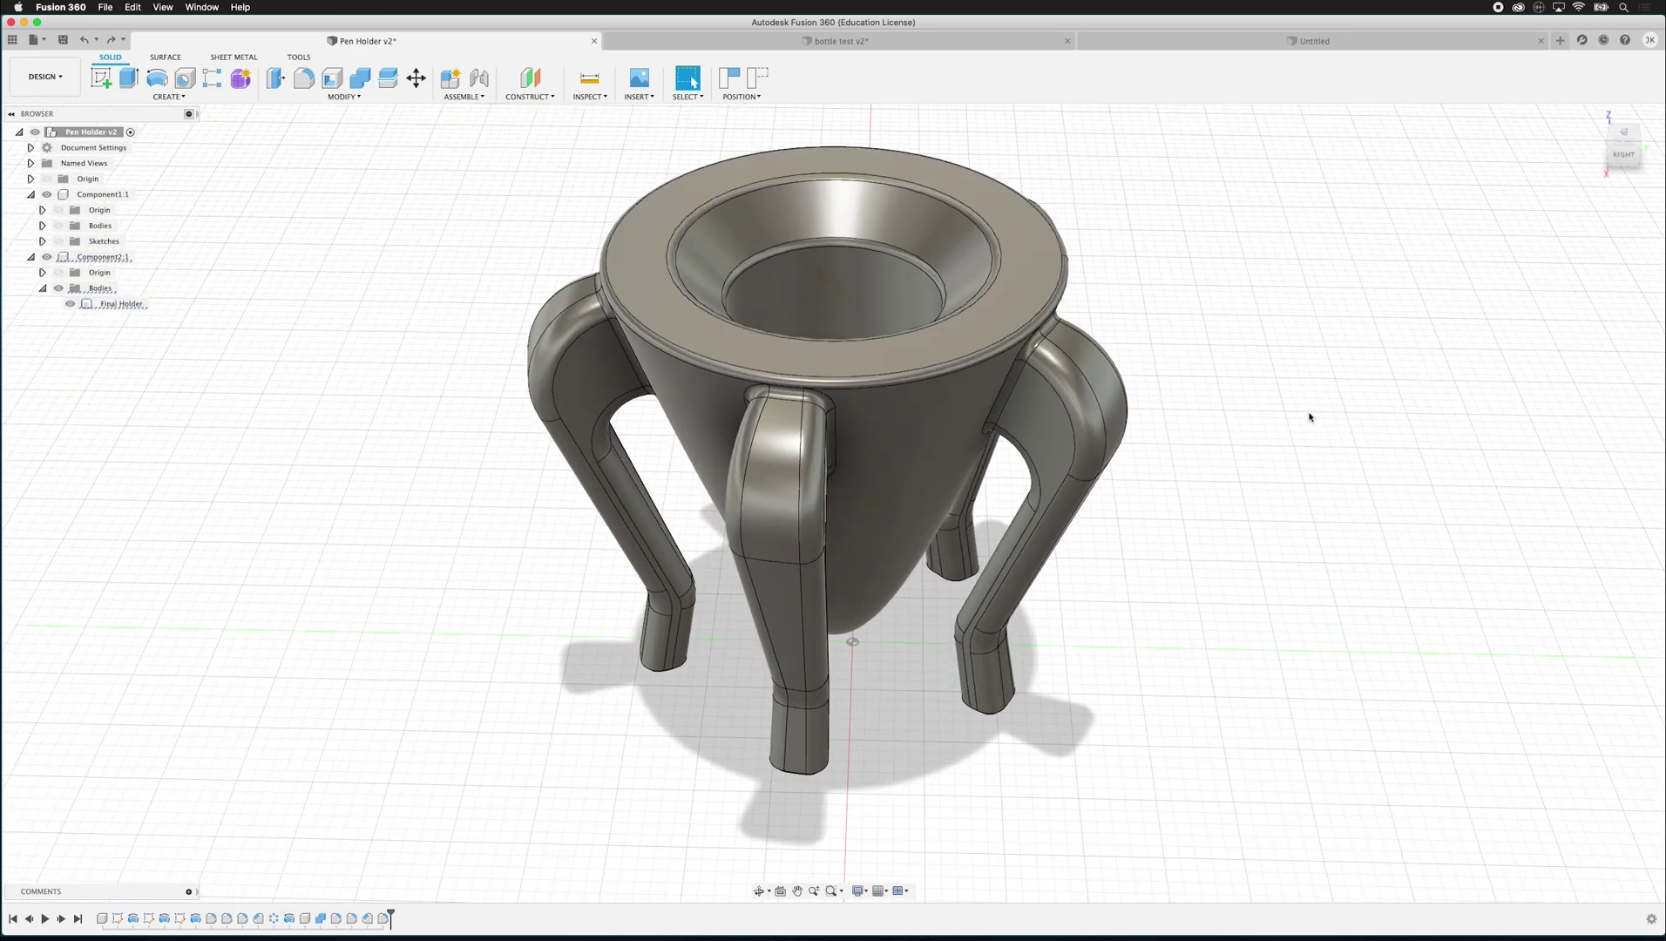
{"action": "left_click", "coordinate": [1624, 158]}
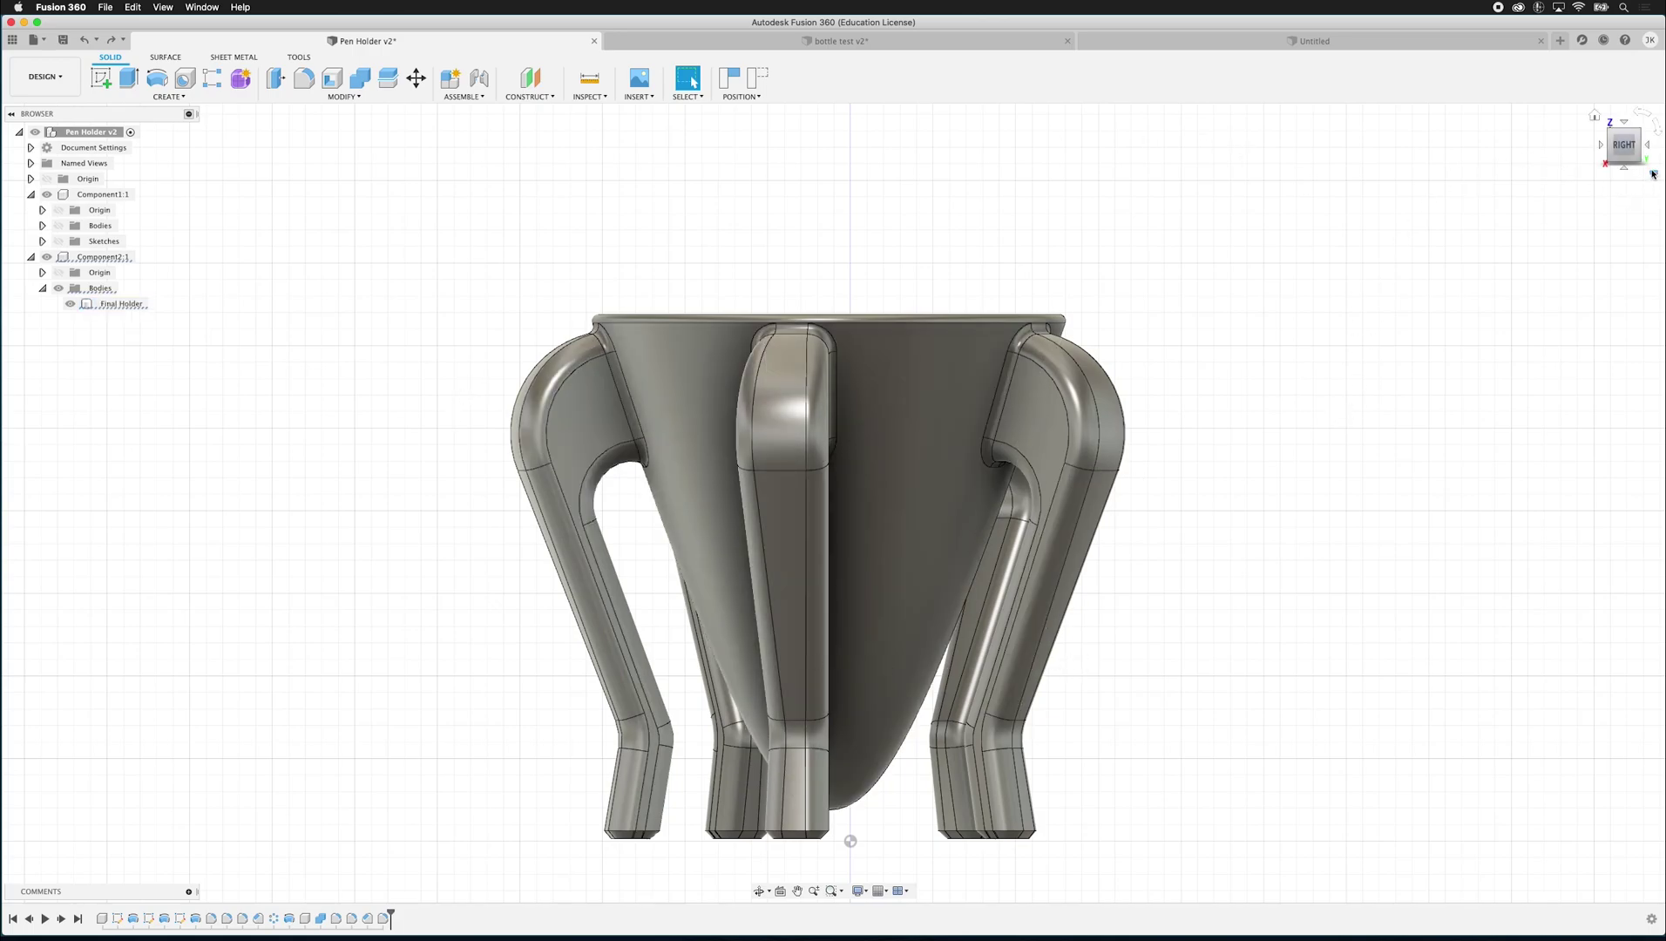
{"action": "left_click", "coordinate": [1655, 176]}
{"action": "left_click", "coordinate": [1614, 196]}
{"action": "scroll", "coordinate": [1041, 342], "scroll_direction": "up", "scroll_amount": 5}
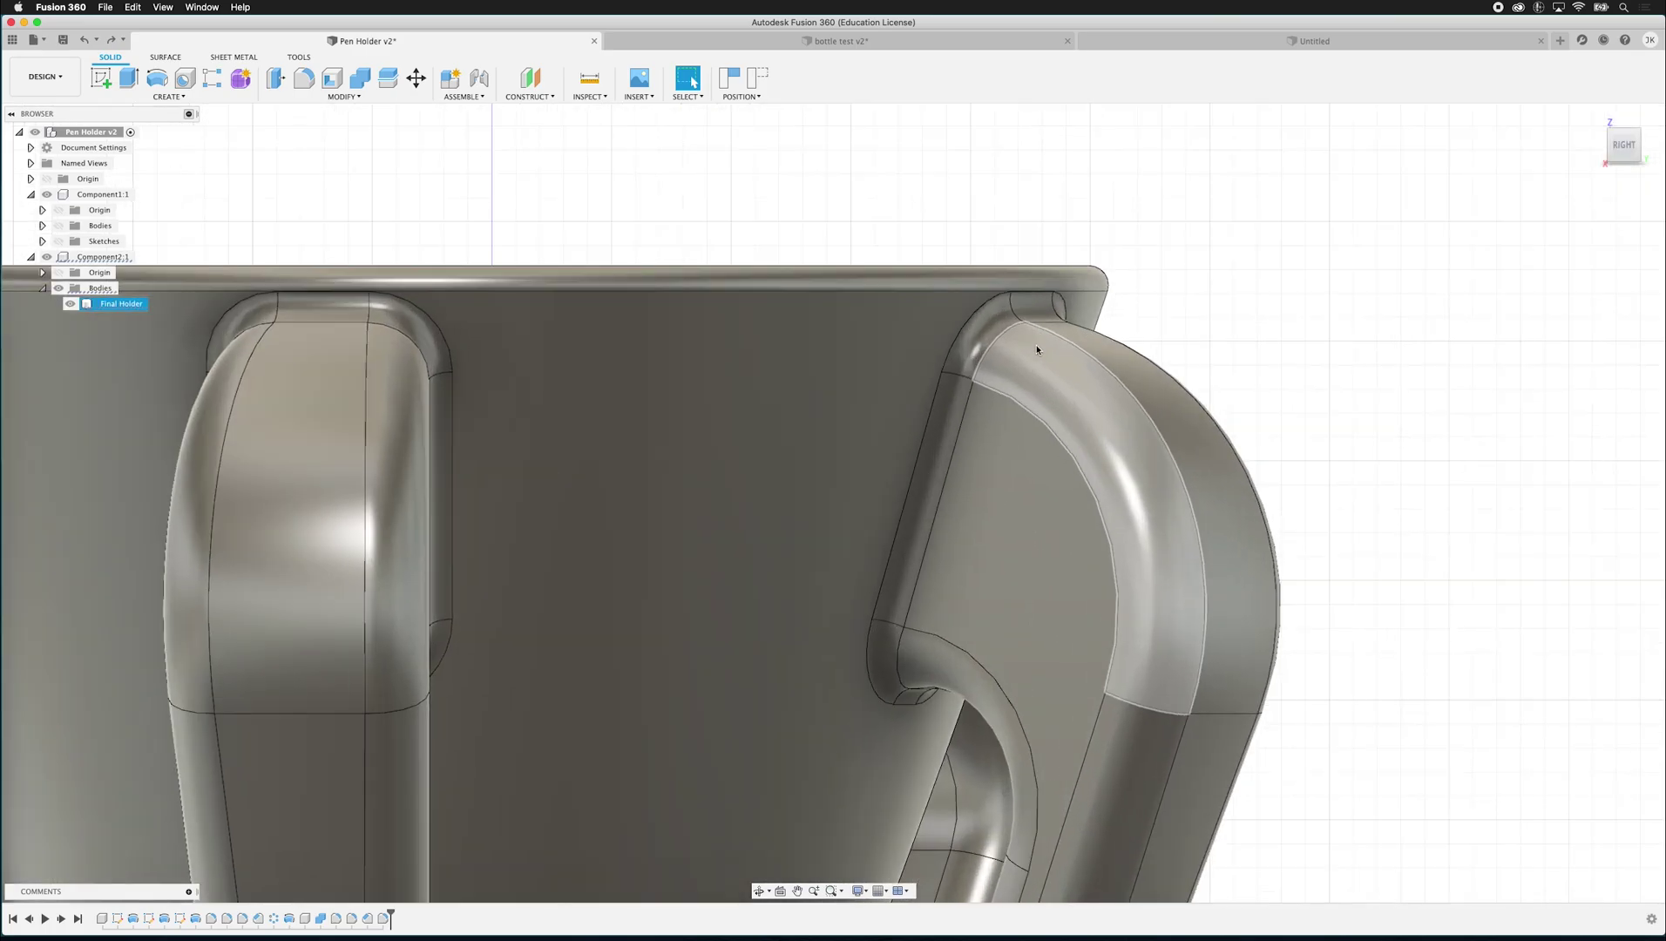
{"action": "scroll", "coordinate": [859, 452], "scroll_direction": "up", "scroll_amount": 5}
{"action": "scroll", "coordinate": [904, 439], "scroll_direction": "down", "scroll_amount": 2}
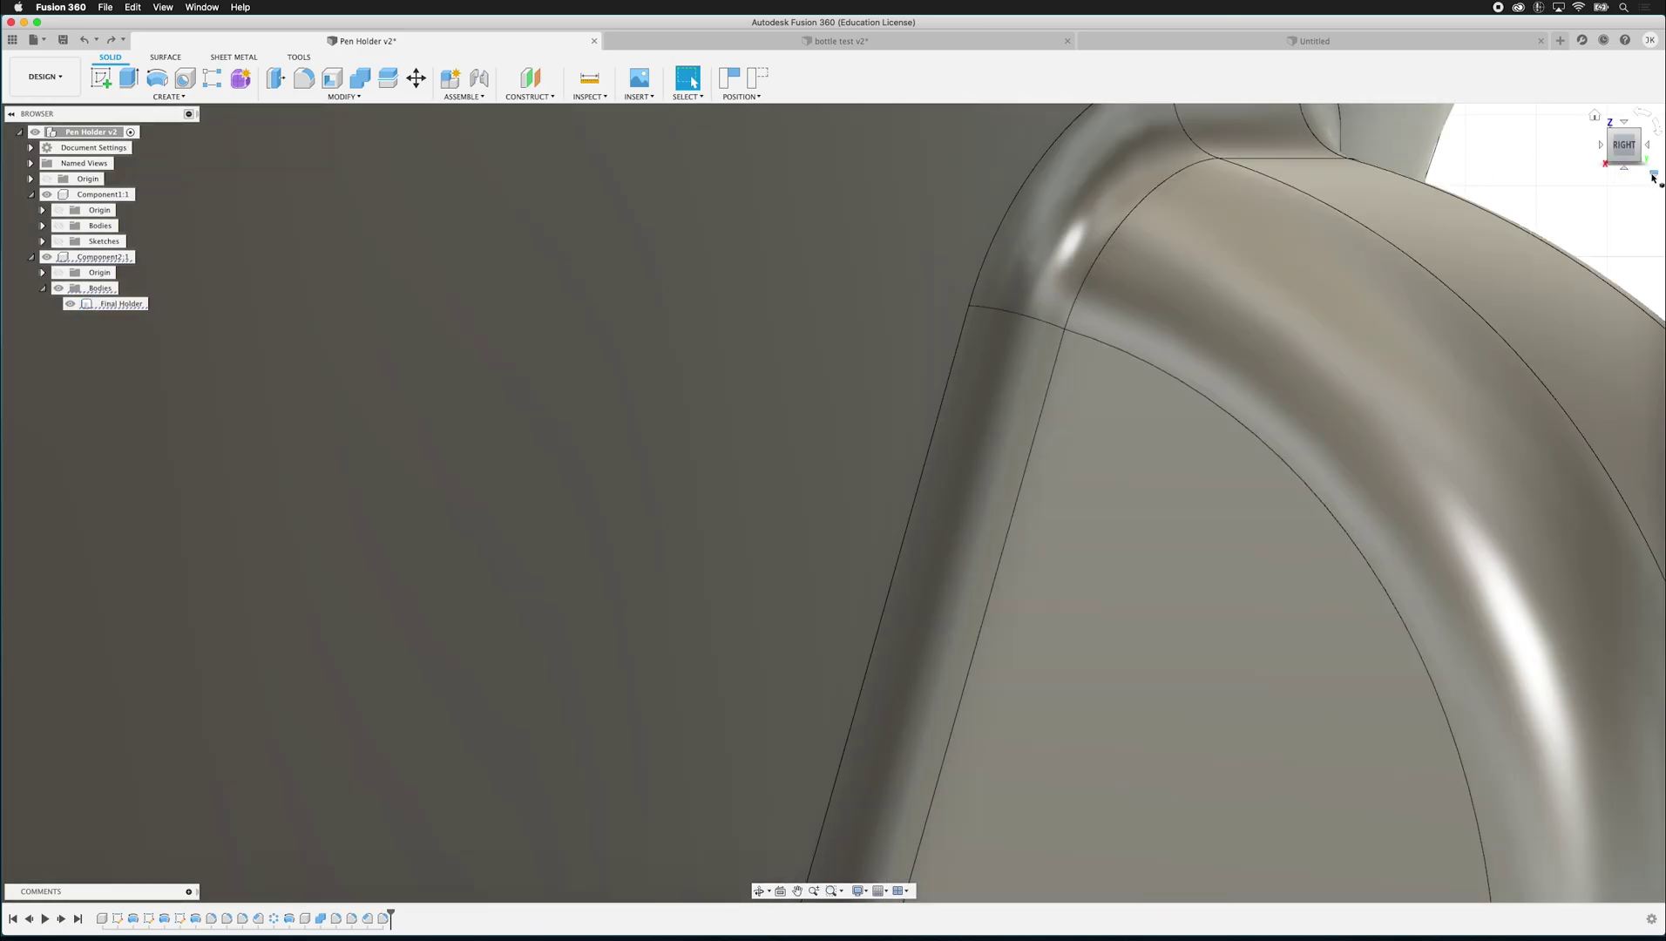
{"action": "left_click", "coordinate": [1653, 175]}
{"action": "left_click", "coordinate": [1653, 176]}
Save the current close-up as the home view, orbit to the underside, then return Home
{"action": "left_click", "coordinate": [1655, 178]}
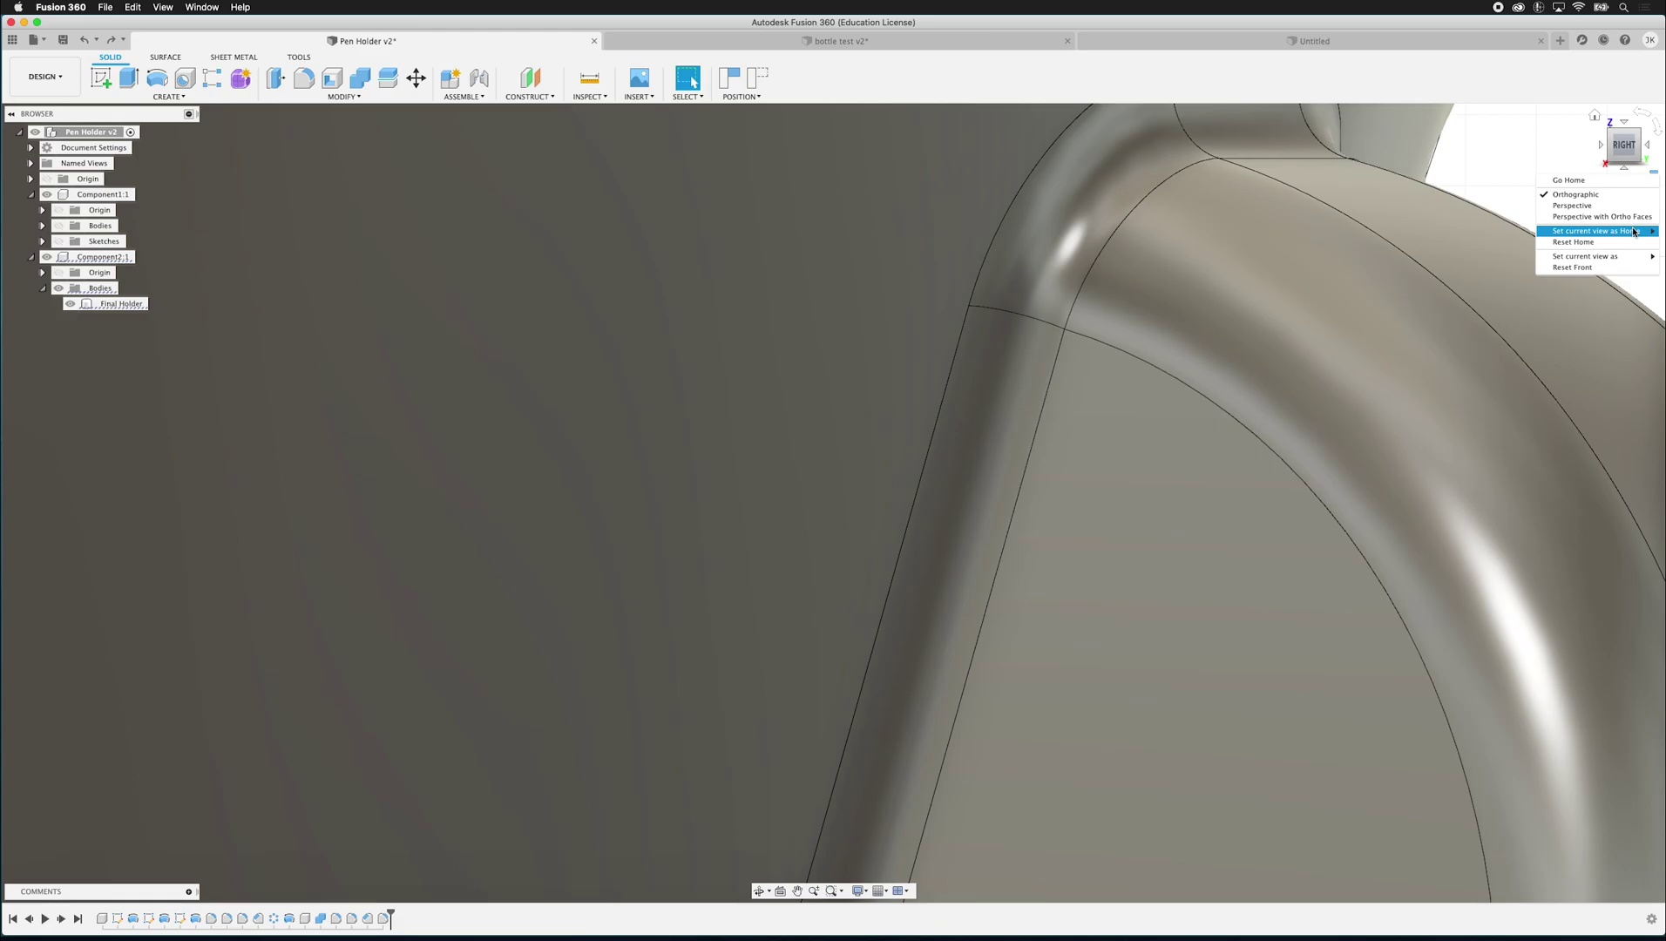
{"action": "mouse_move", "coordinate": [1634, 230]}
{"action": "left_click", "coordinate": [1516, 230]}
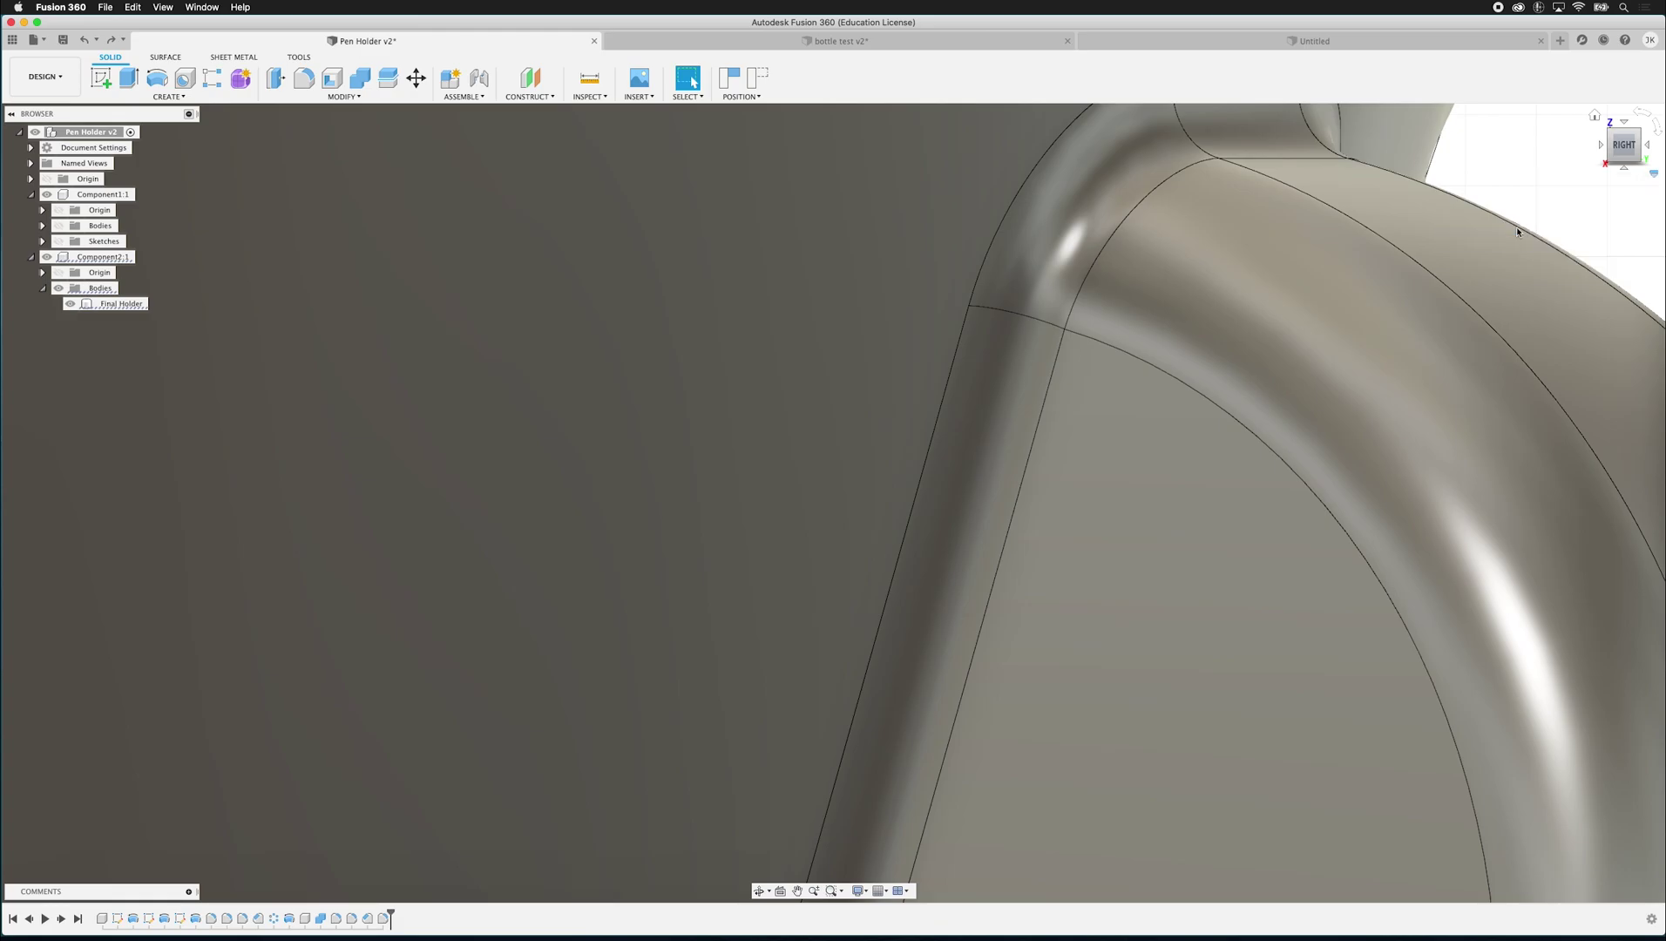
{"action": "left_click", "coordinate": [1399, 230]}
{"action": "scroll", "coordinate": [683, 563], "scroll_direction": "down", "scroll_amount": 3}
{"action": "scroll", "coordinate": [682, 563], "scroll_direction": "down", "scroll_amount": 5}
{"action": "middle_click_drag", "start_coordinate": [675, 553], "coordinate": [601, 523], "text": "shift"}
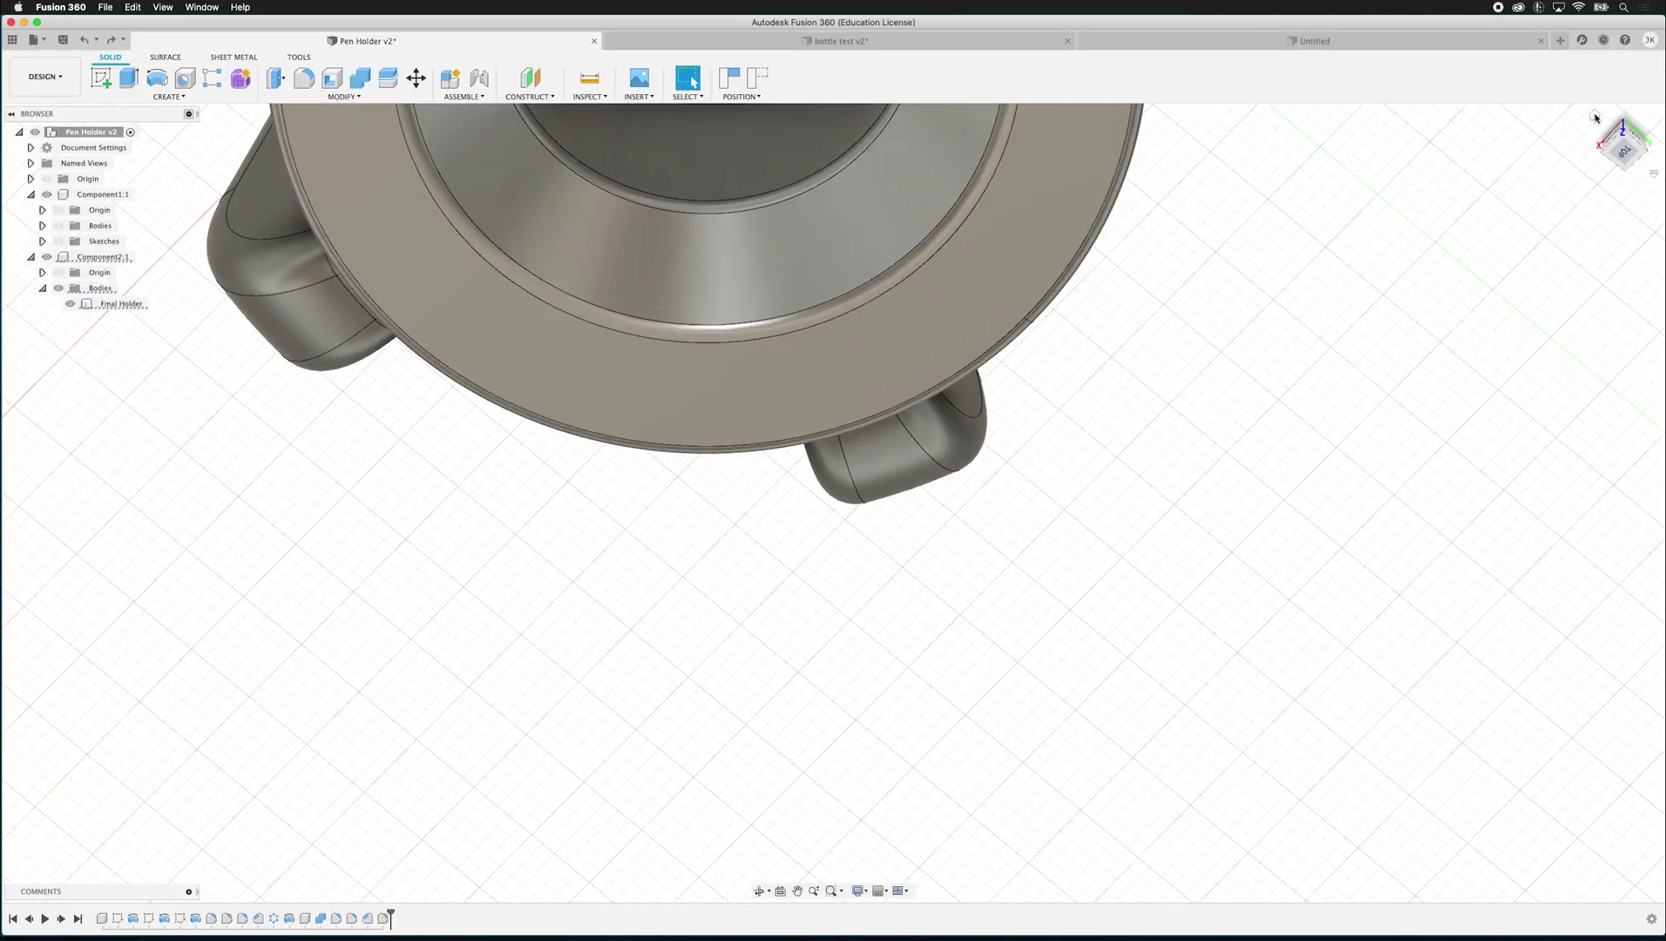
{"action": "left_click", "coordinate": [1594, 117]}
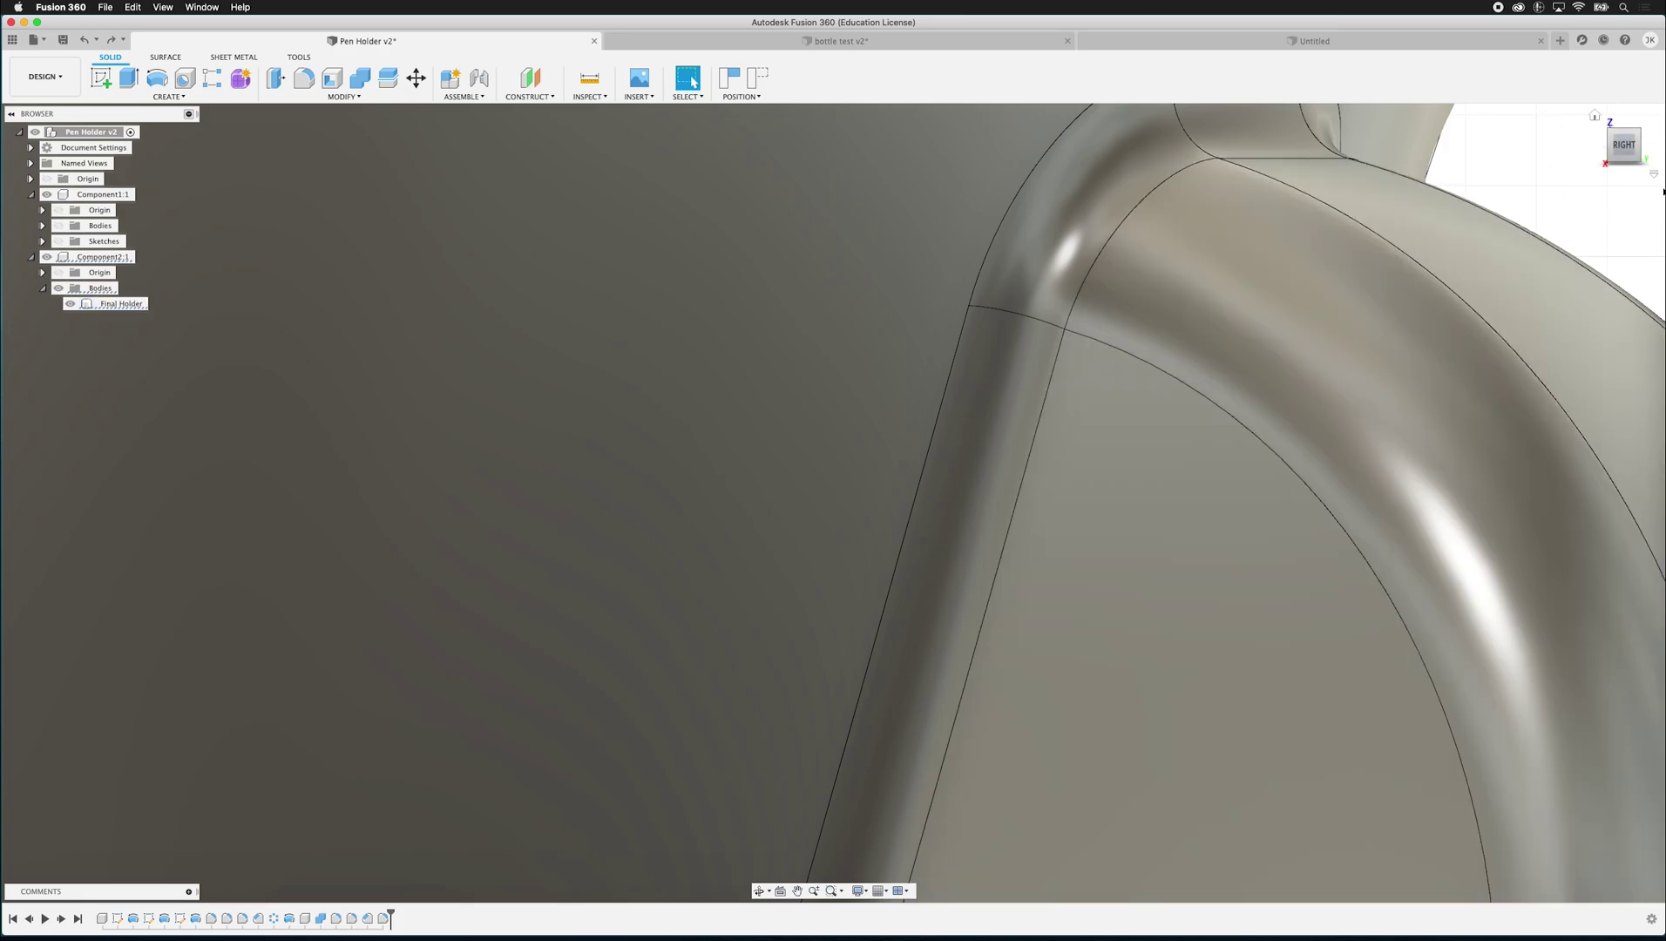
Reset Home to the default view and go Home to show the whole pen holder
{"action": "left_click", "coordinate": [1654, 175]}
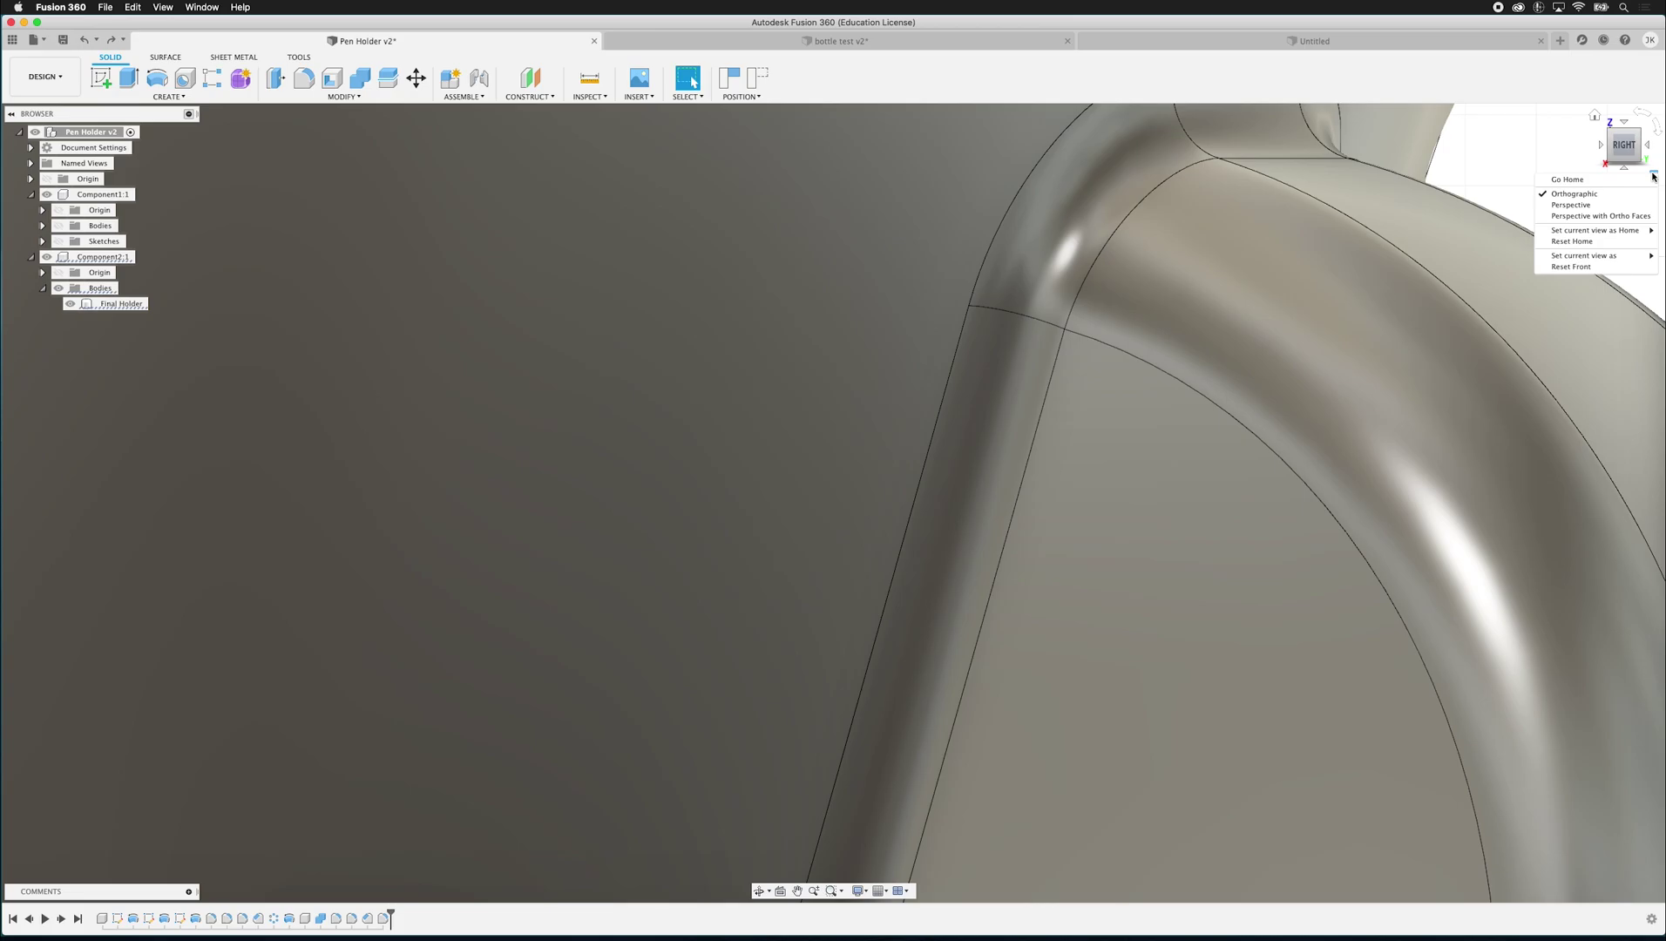
{"action": "left_click", "coordinate": [1591, 241]}
{"action": "left_click", "coordinate": [1596, 117]}
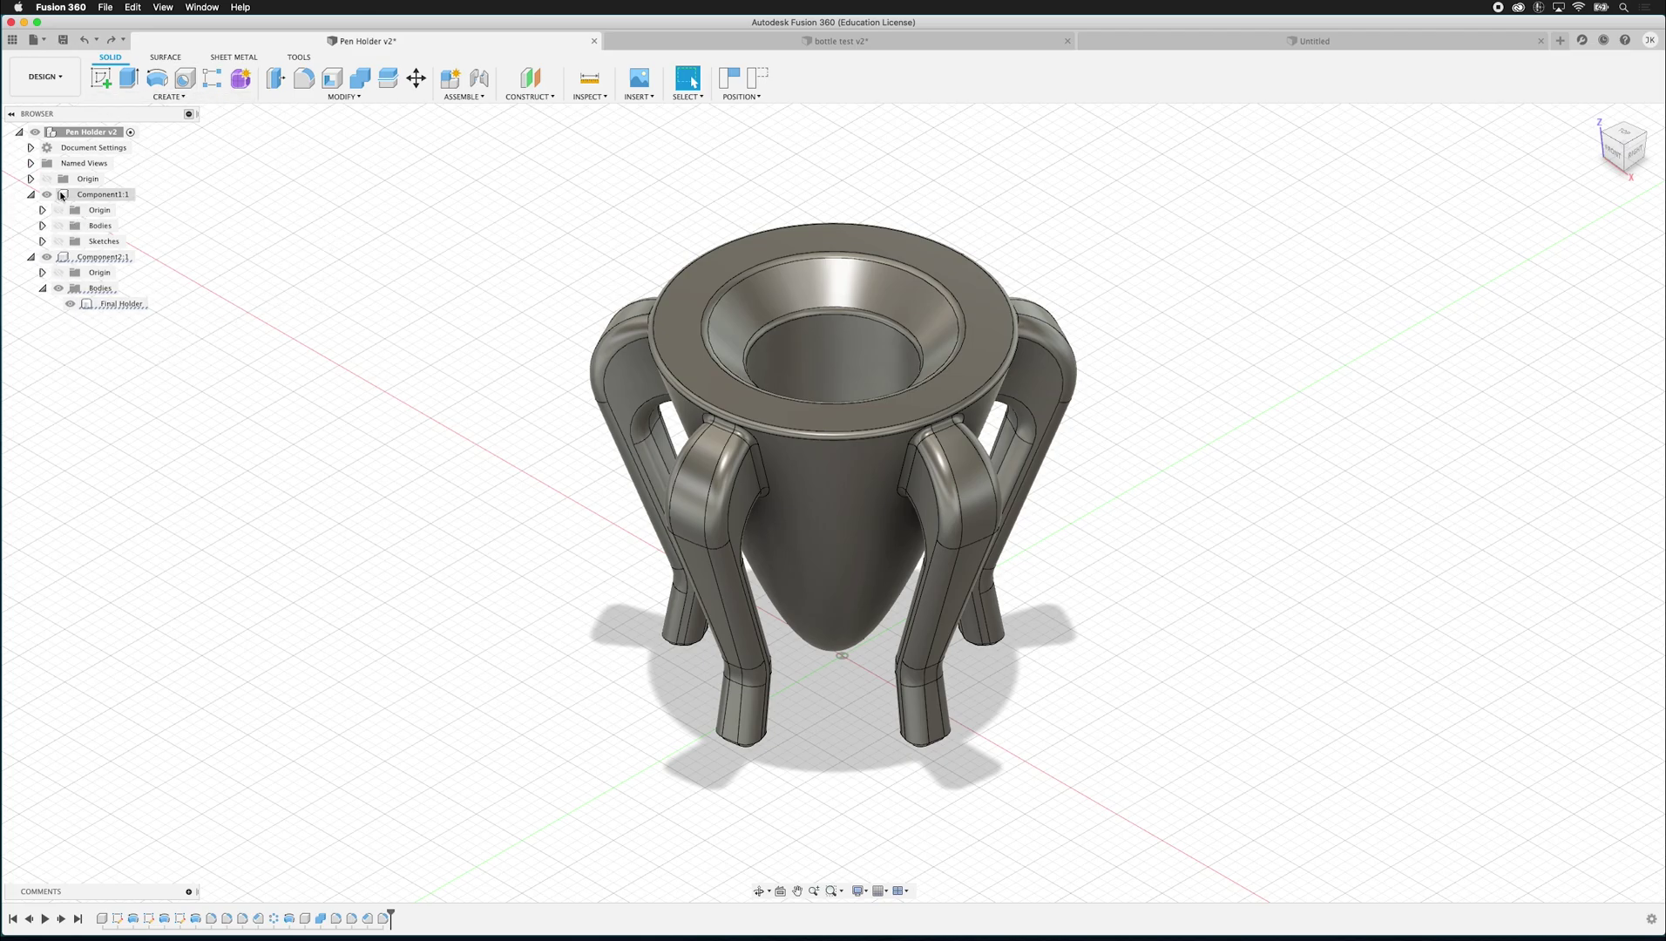
Expand Named Views and Component1:1 Bodies, toggle body visibility off and on, then list workspaces
{"action": "left_click", "coordinate": [30, 163]}
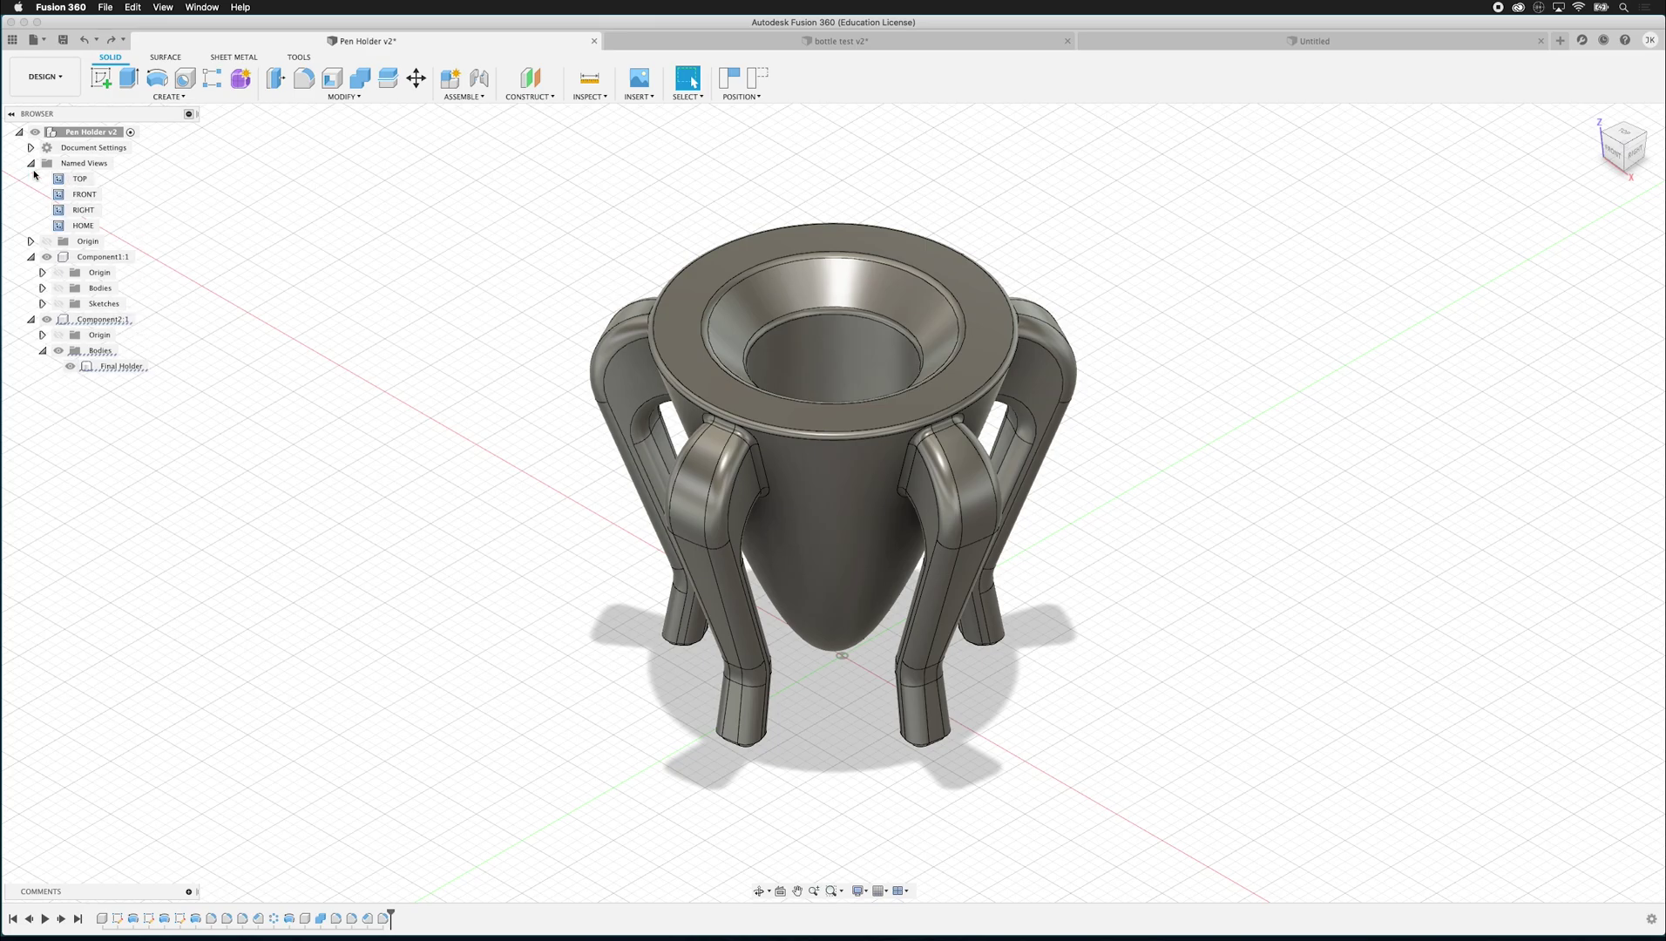
{"action": "left_click", "coordinate": [42, 288]}
{"action": "left_click", "coordinate": [54, 258]}
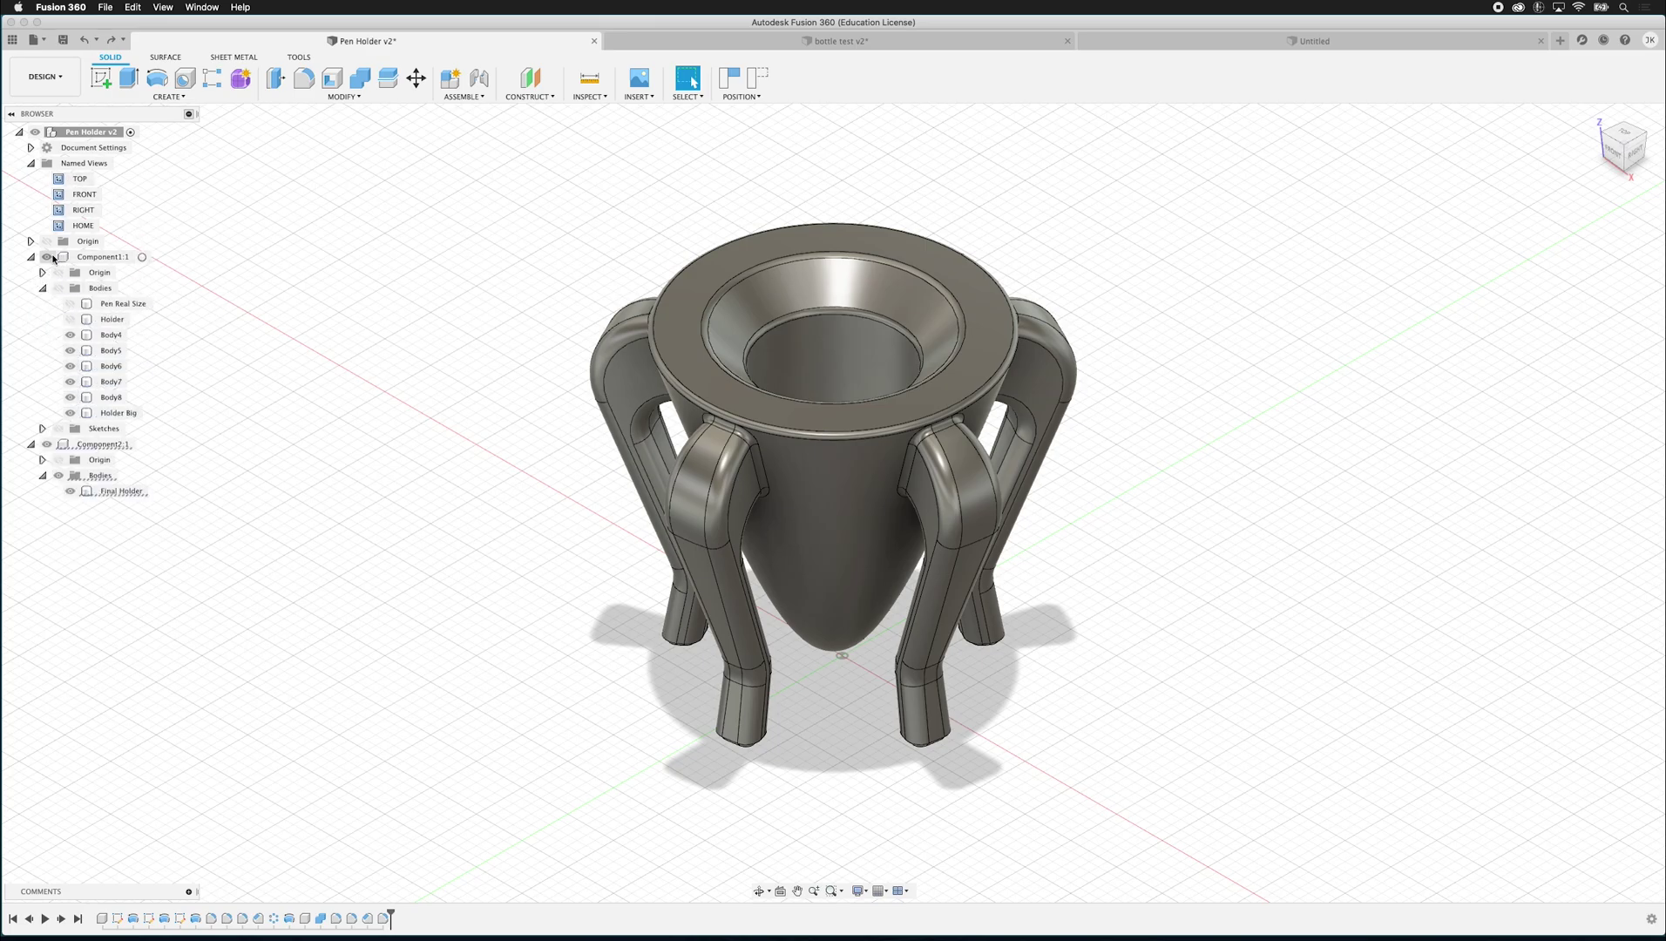
{"action": "left_click", "coordinate": [73, 492]}
{"action": "left_click", "coordinate": [59, 476]}
{"action": "left_click", "coordinate": [59, 476]}
{"action": "left_click", "coordinate": [53, 84]}
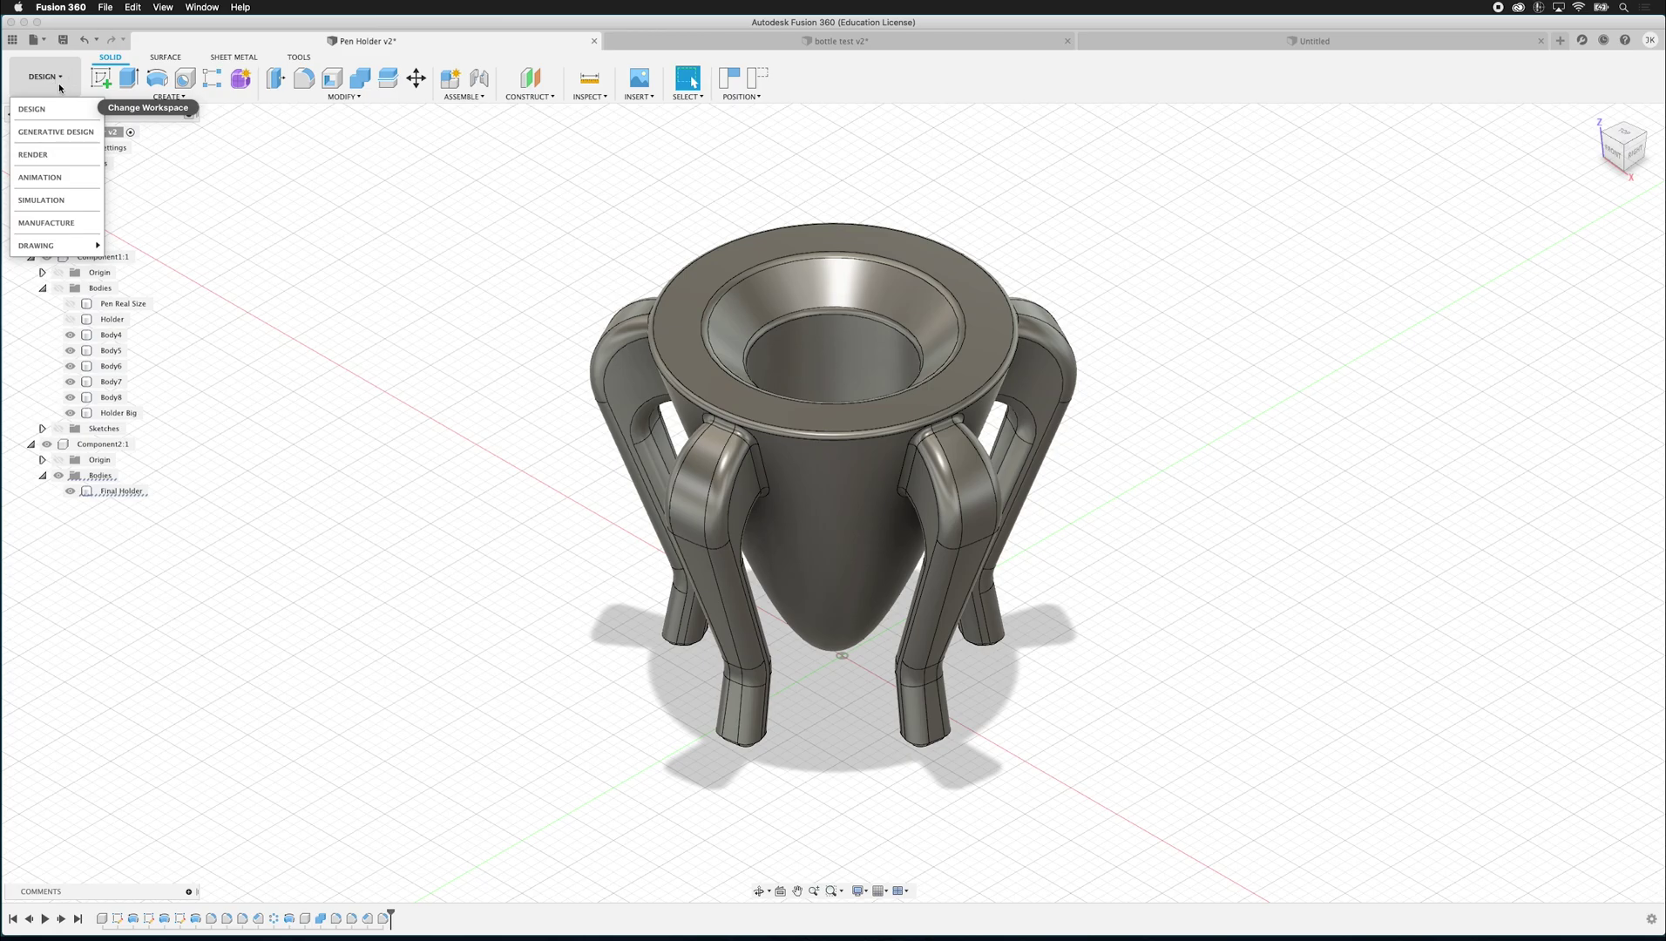
Visit the Render and Simulation workspaces, dismissing New Study, then return to Design
{"action": "left_click", "coordinate": [35, 154]}
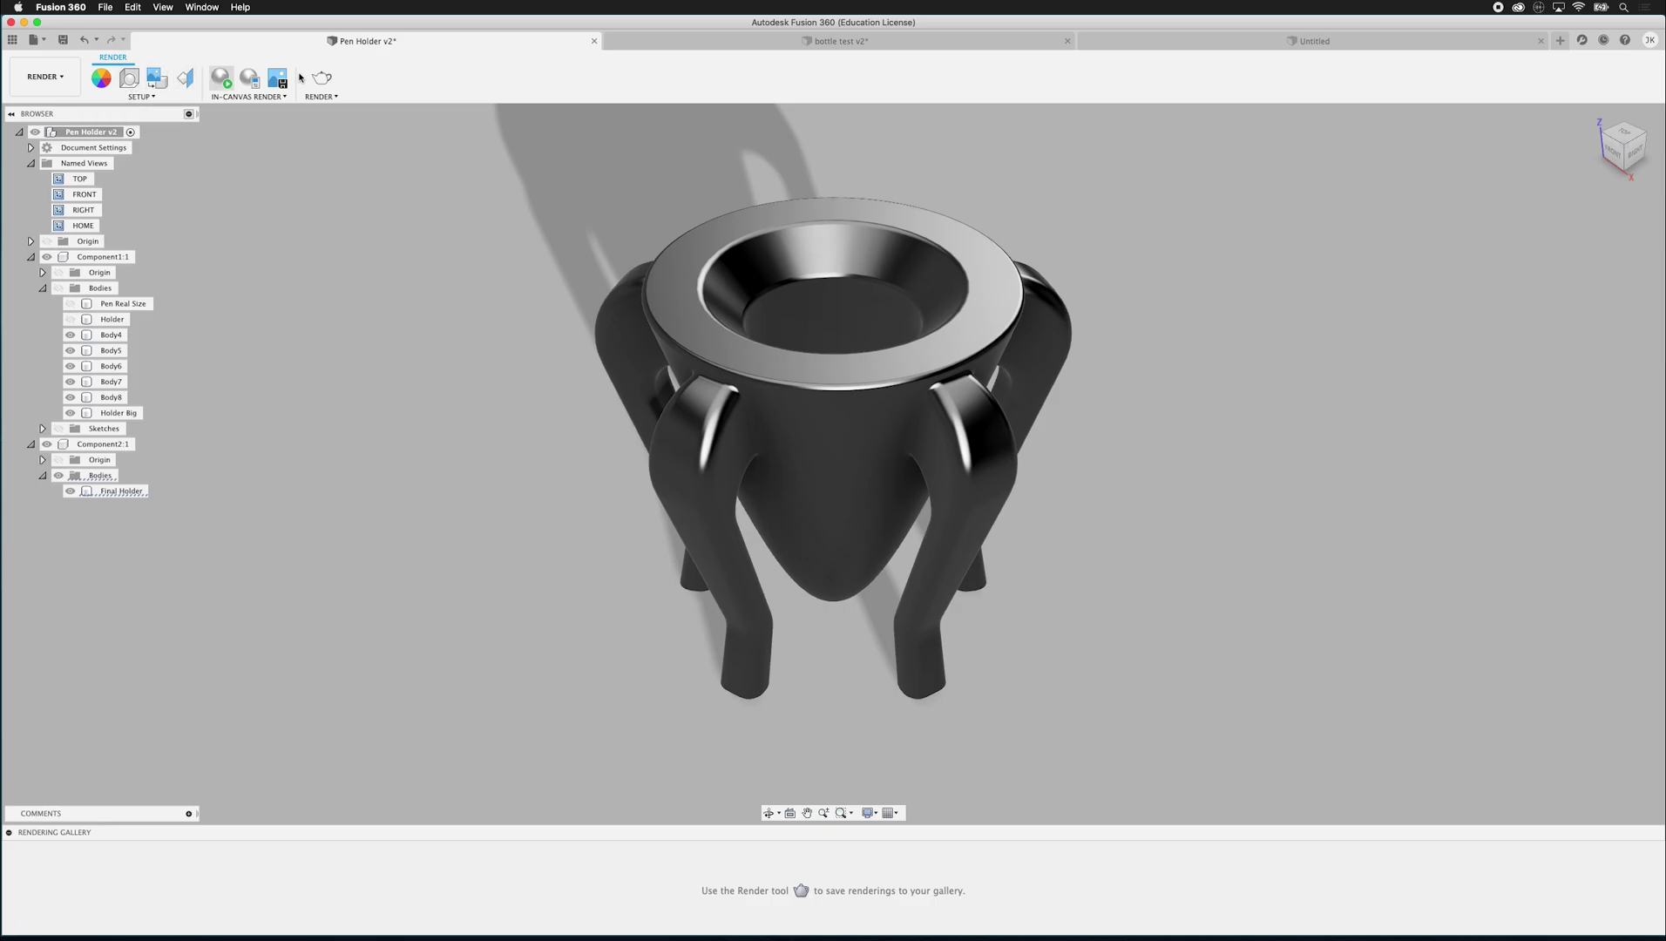
{"action": "left_click", "coordinate": [62, 76]}
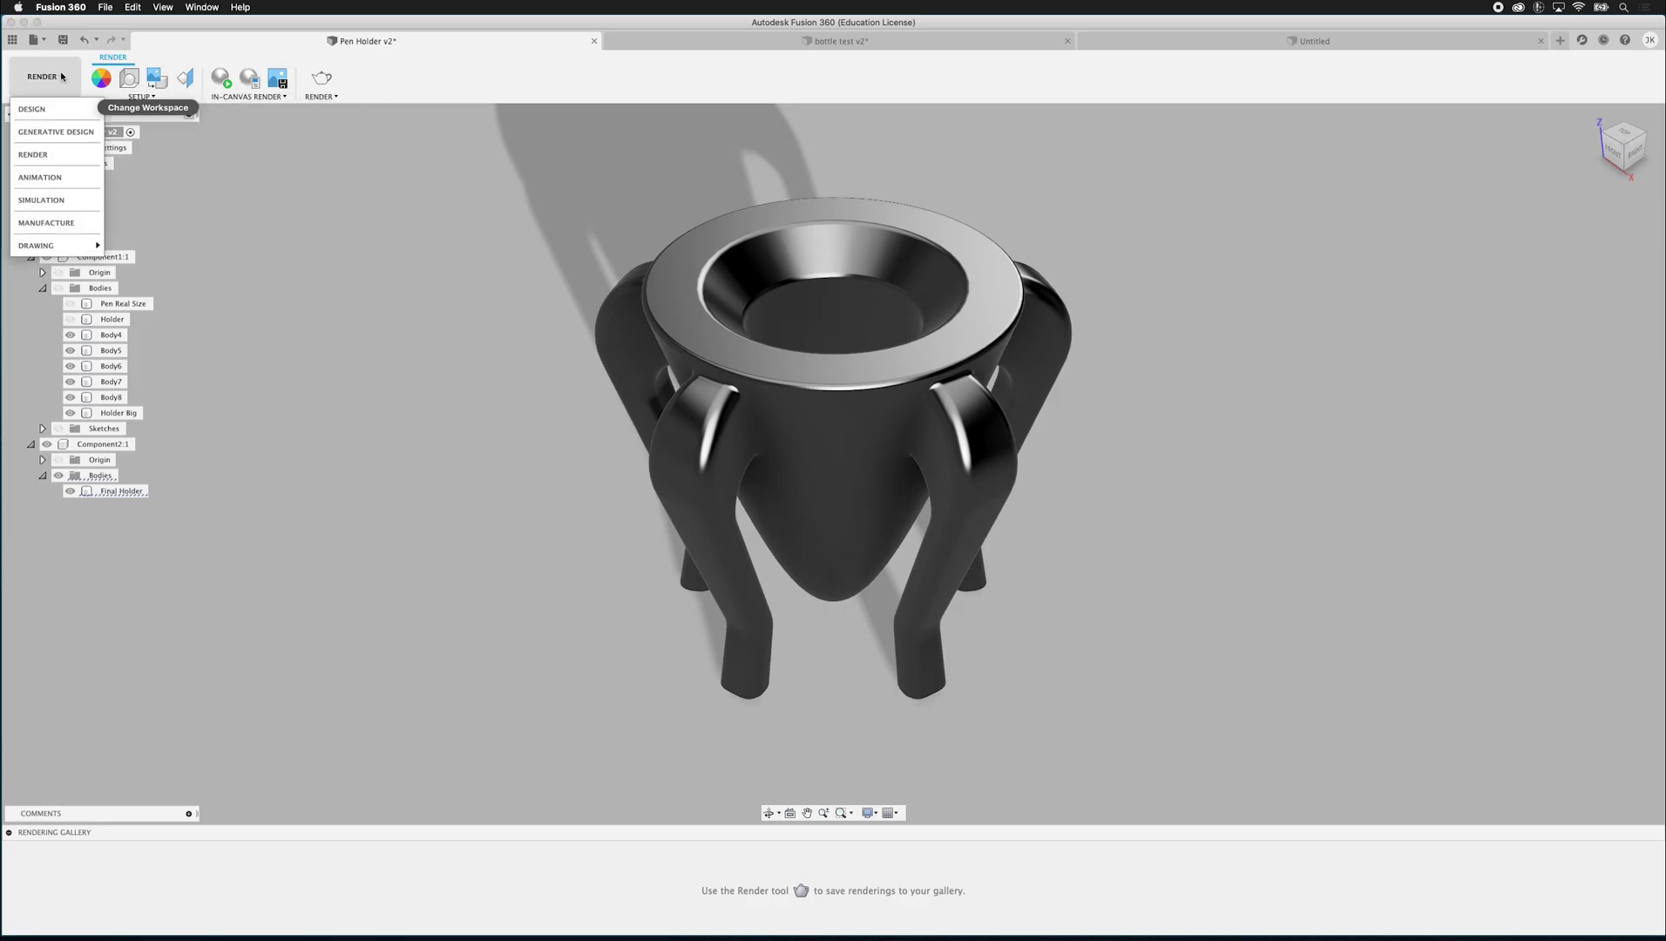
{"action": "left_click", "coordinate": [58, 199]}
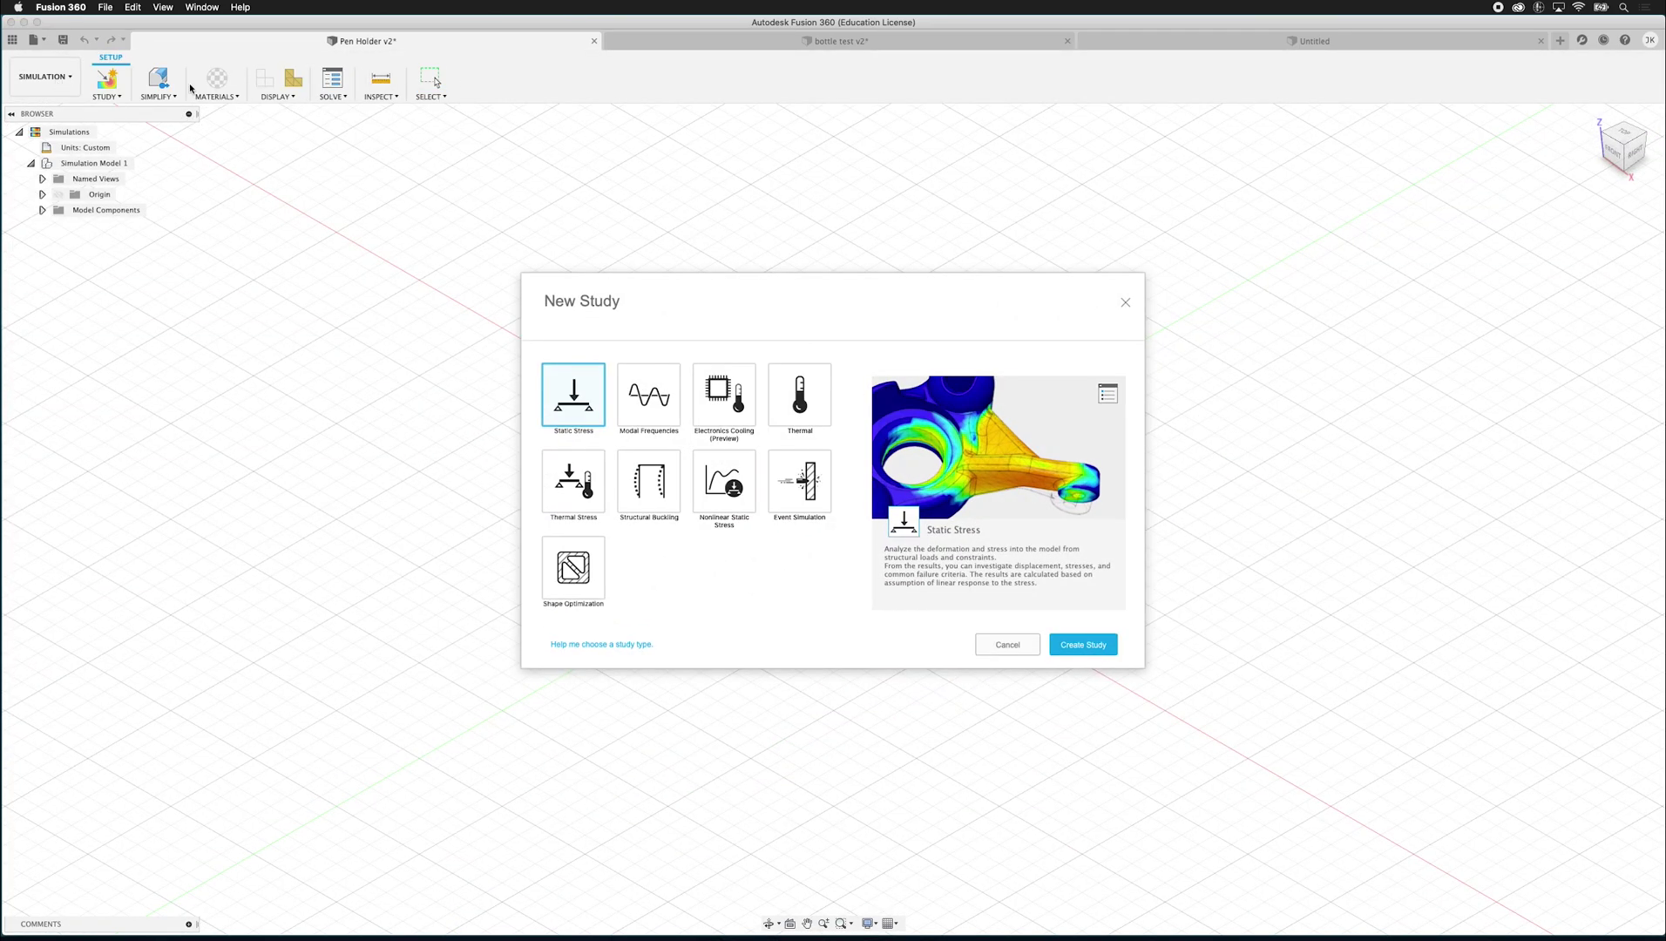
{"action": "left_click", "coordinate": [1125, 302]}
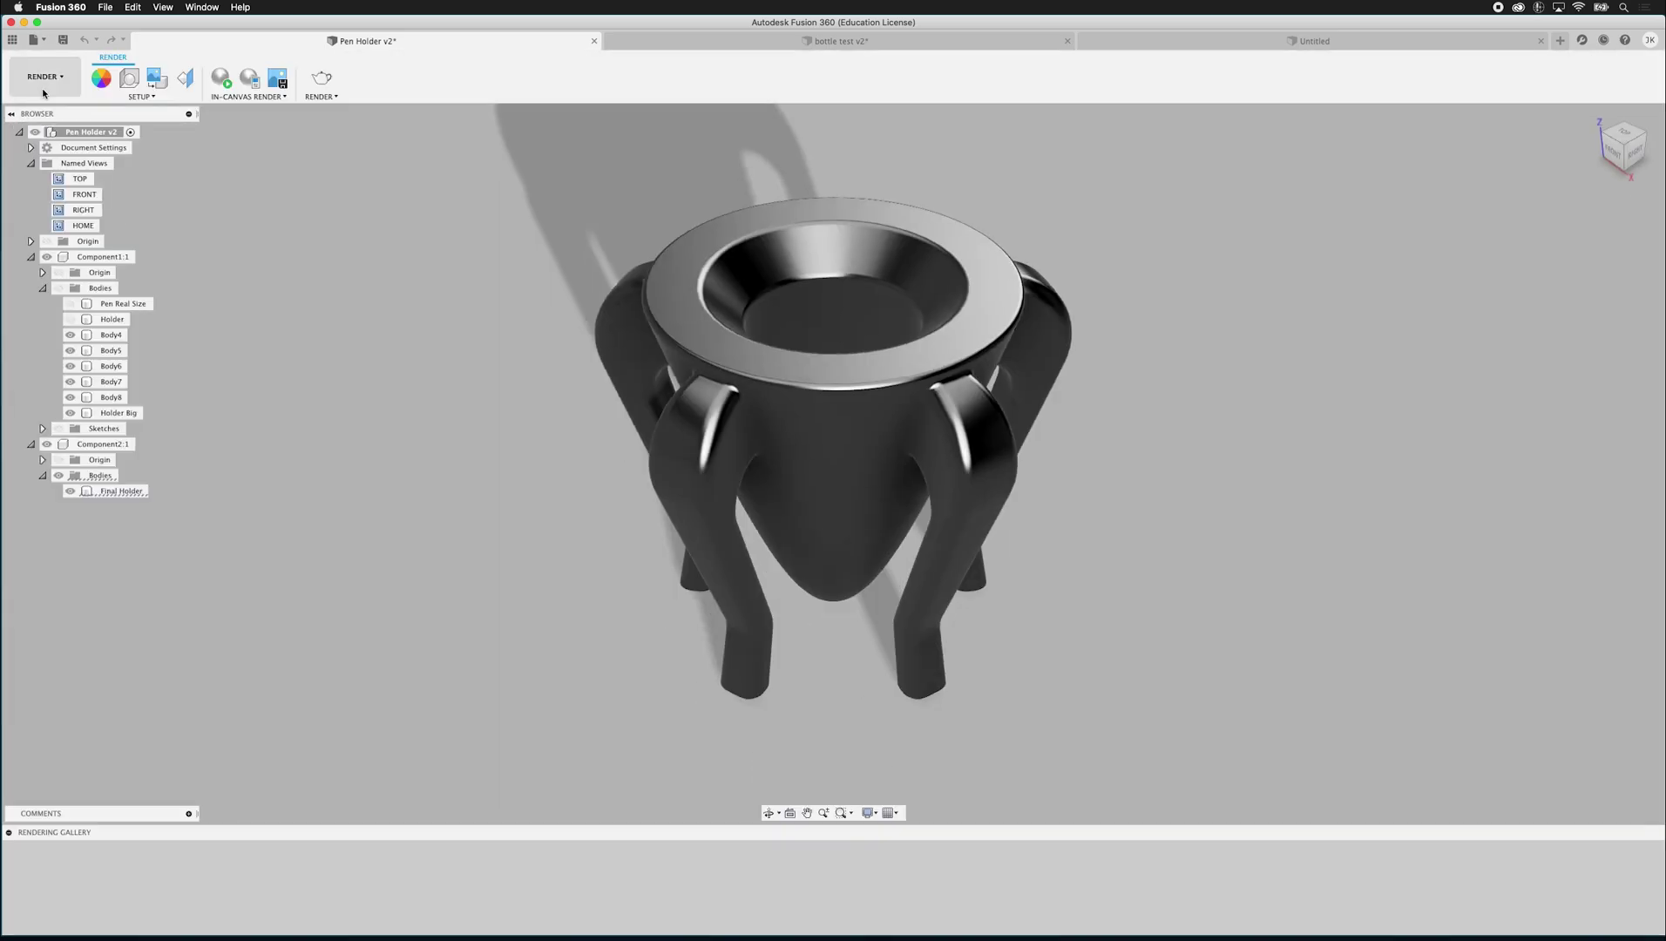
{"action": "left_click", "coordinate": [43, 77]}
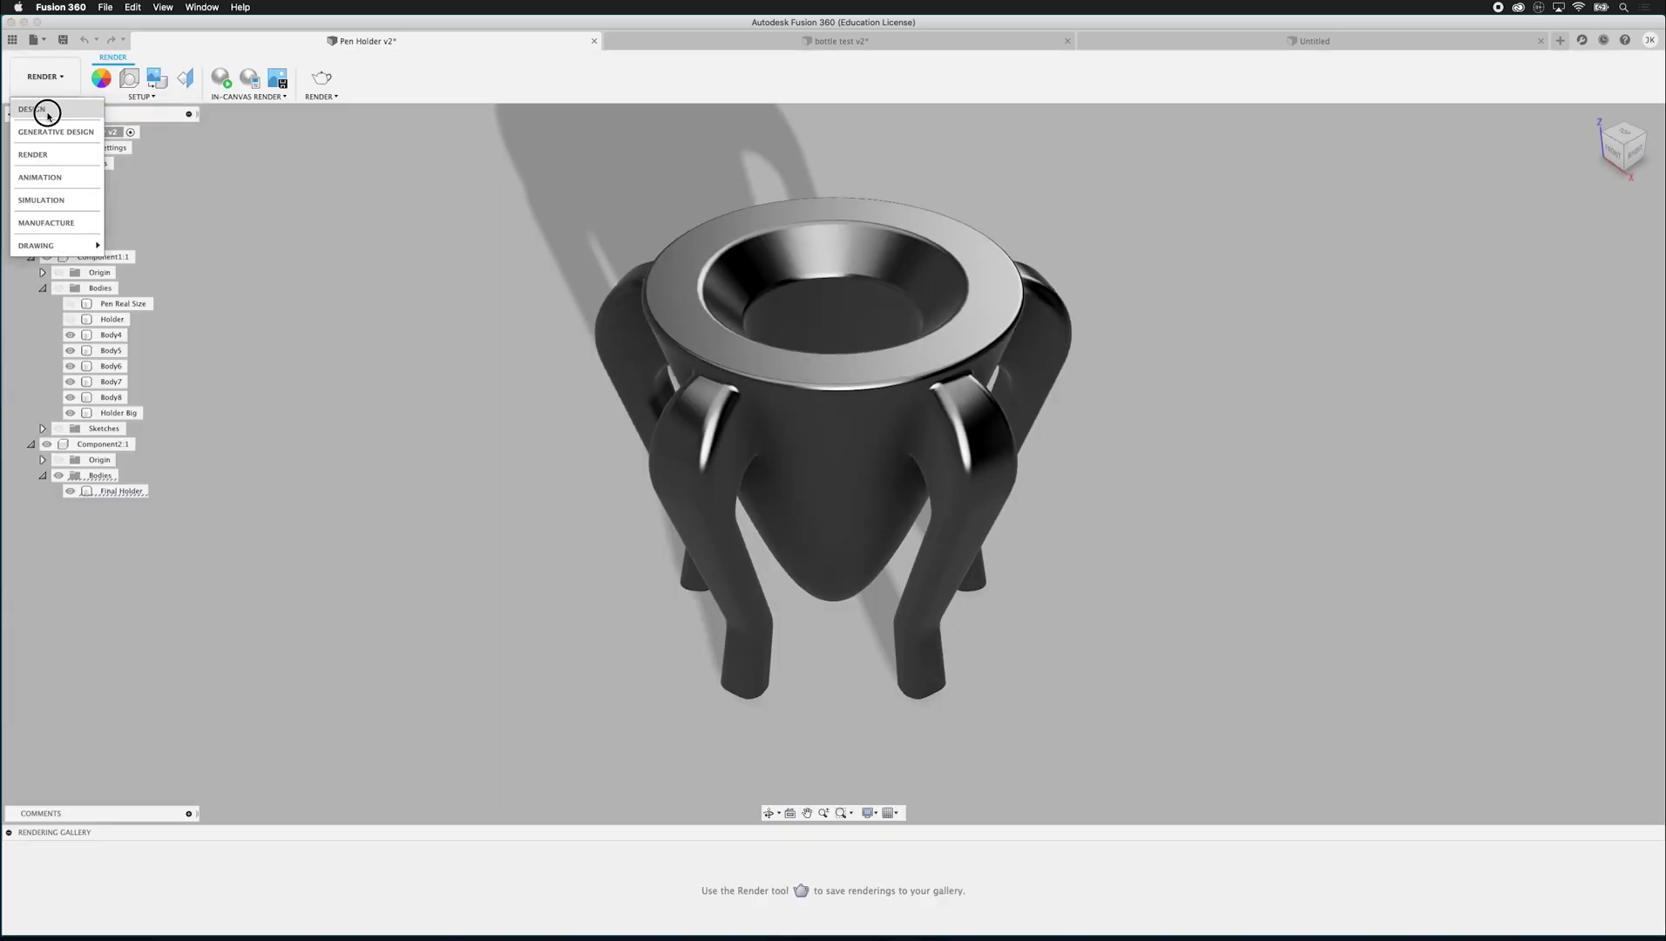
{"action": "left_click", "coordinate": [48, 114]}
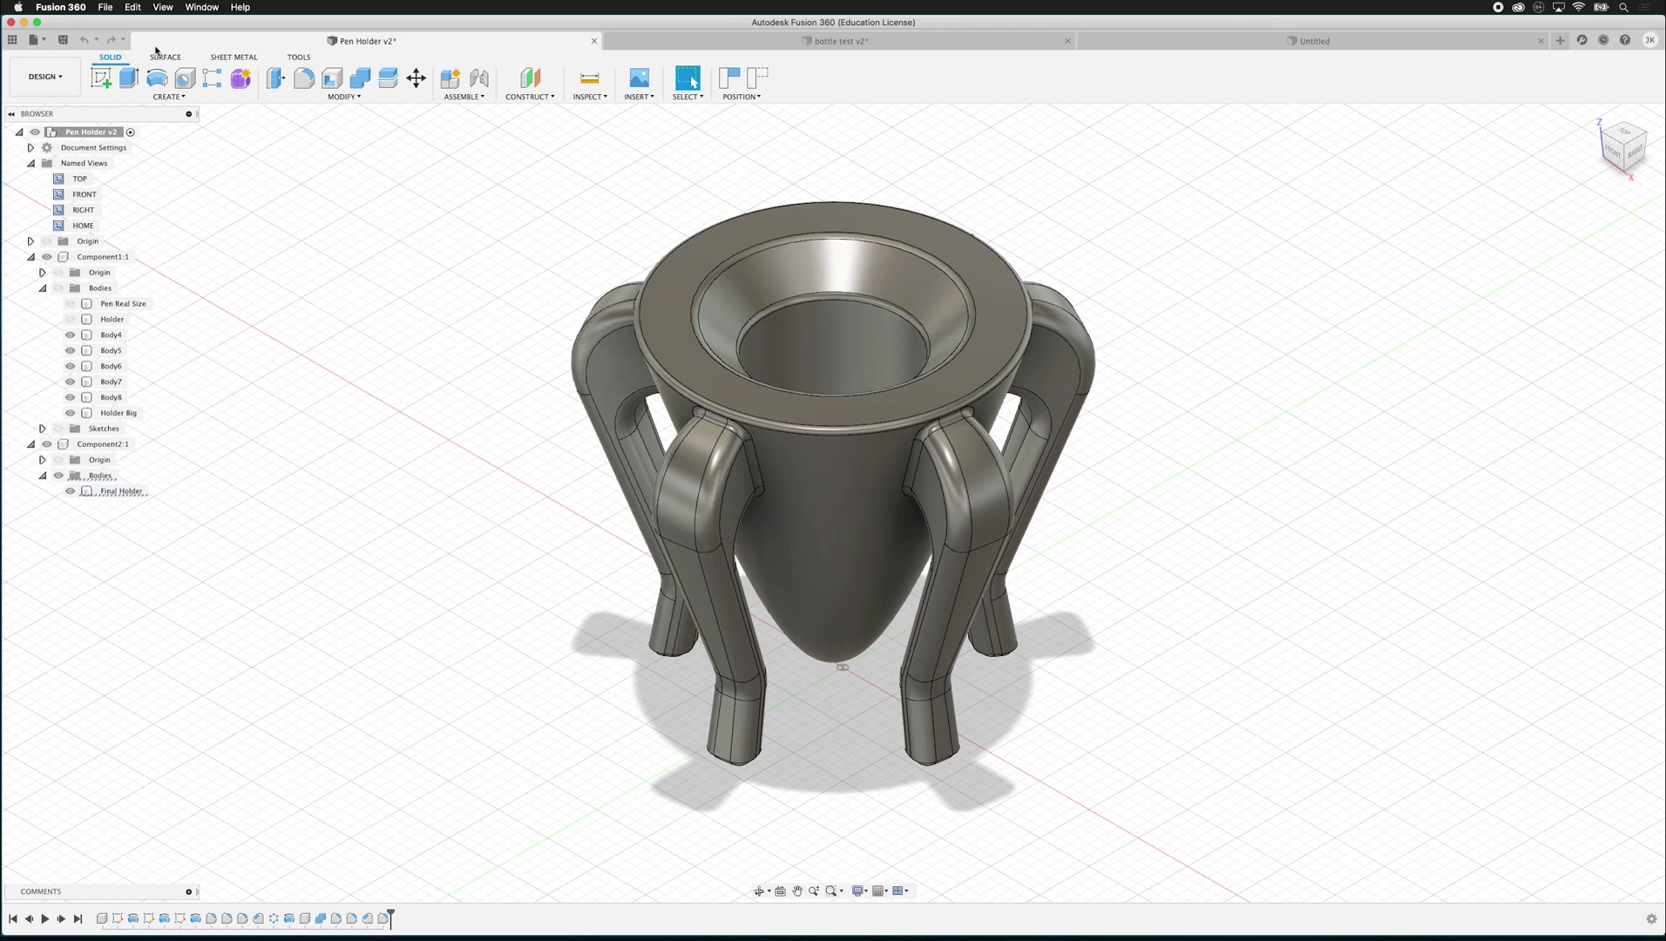
{"action": "left_click", "coordinate": [181, 63]}
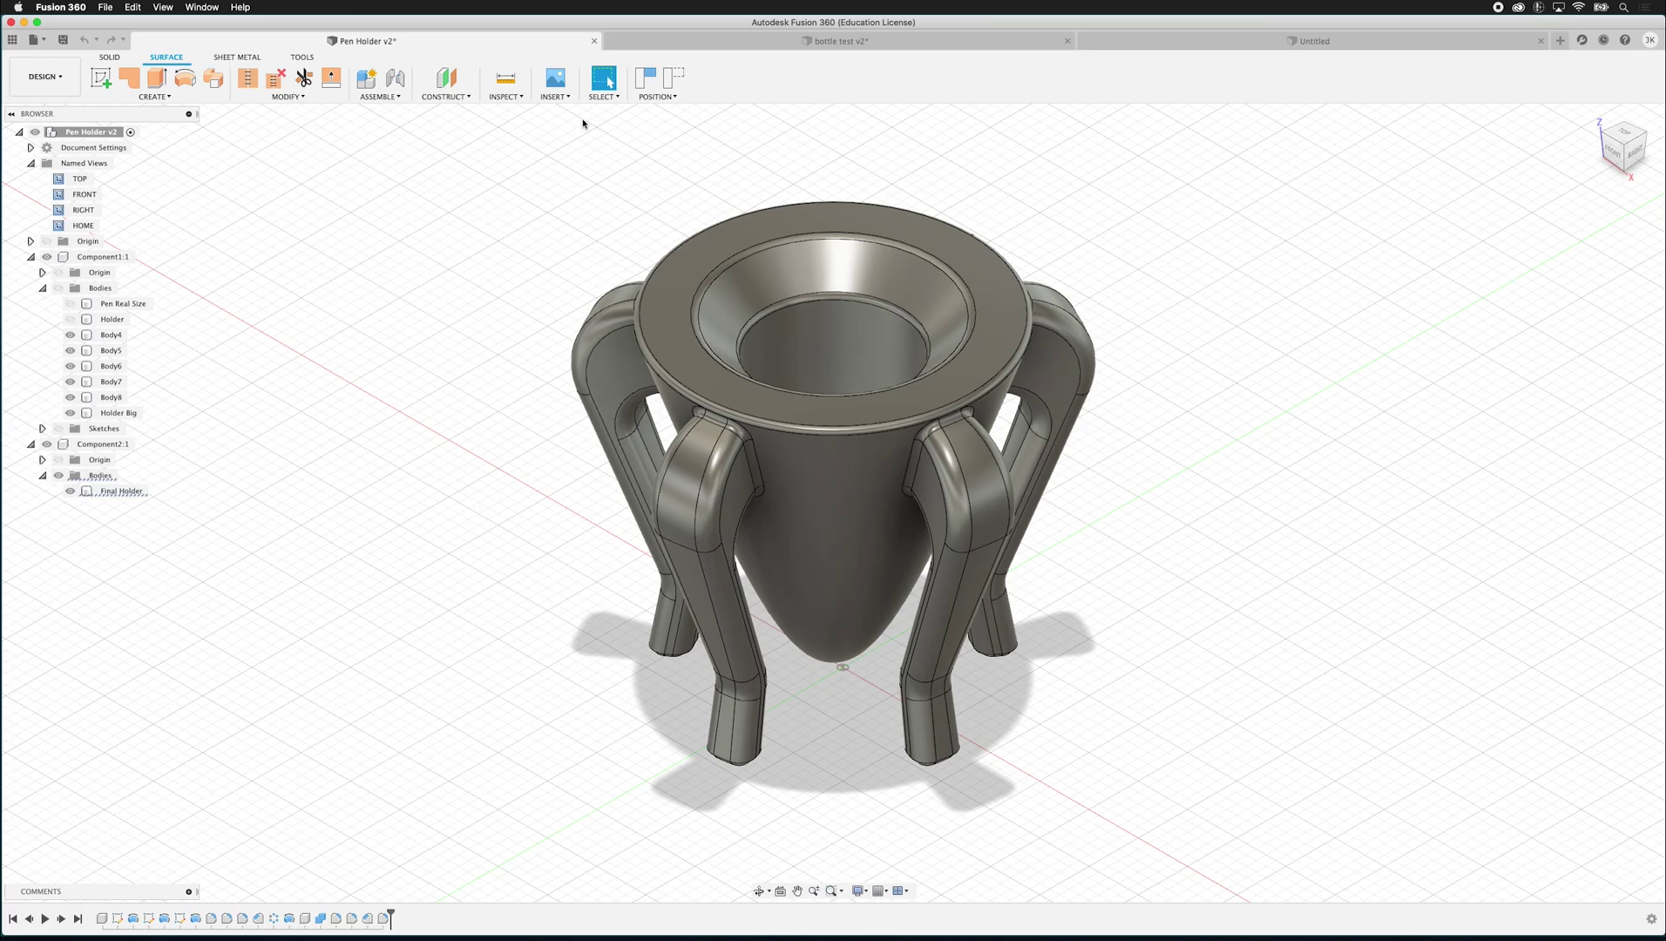
{"action": "left_click", "coordinate": [236, 57]}
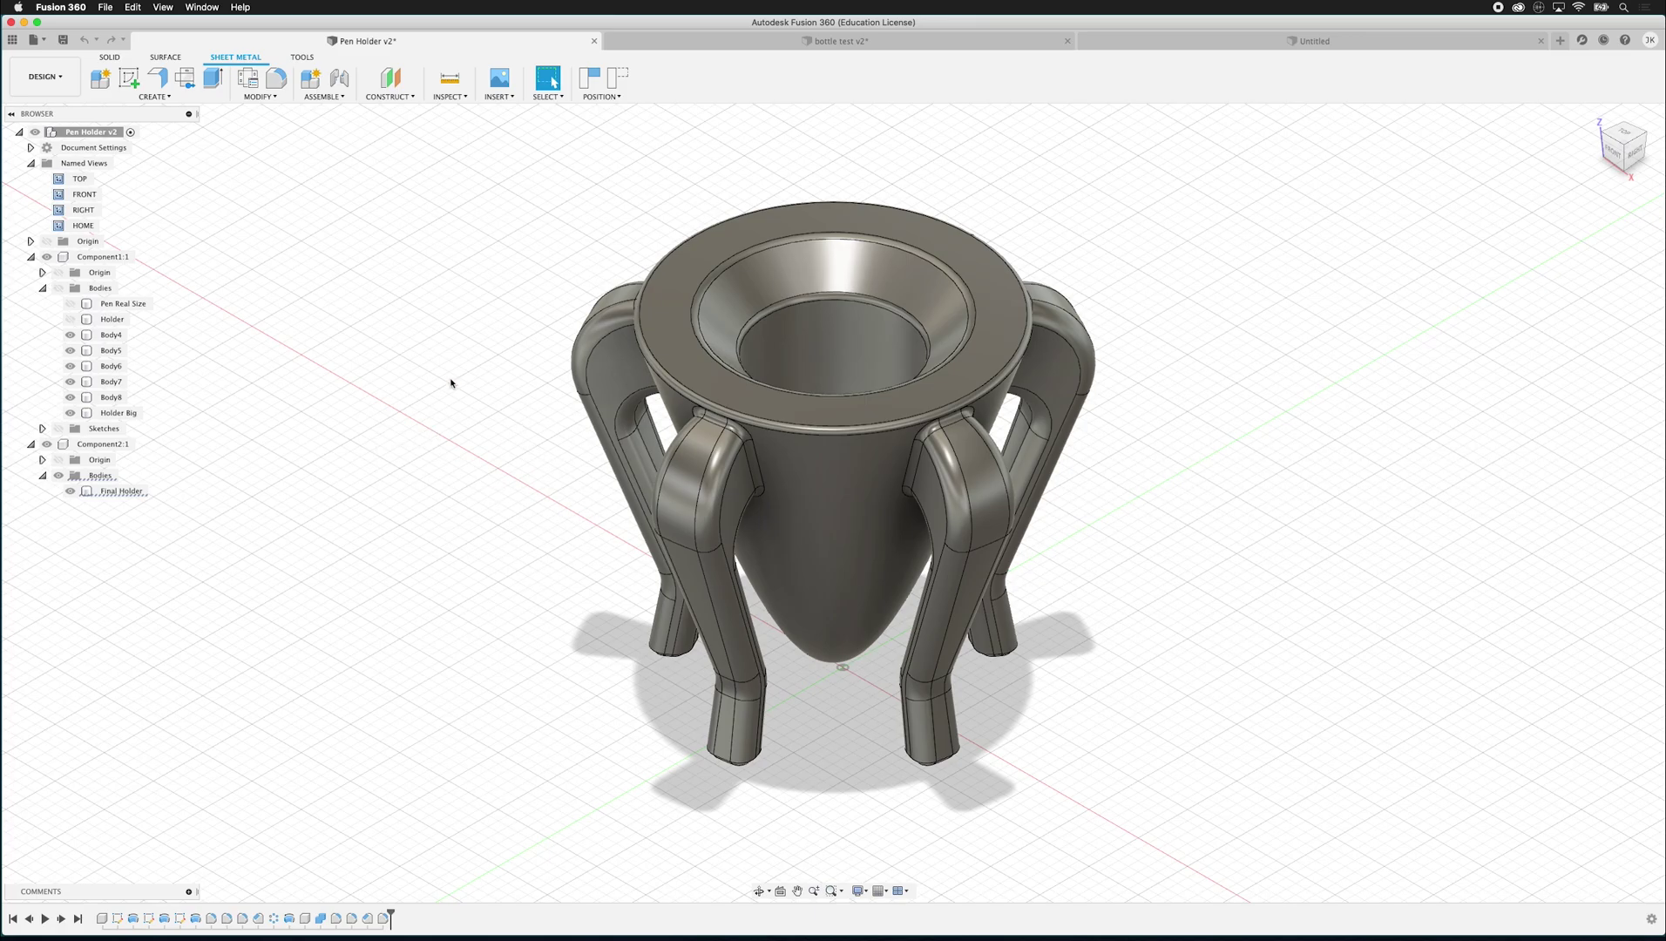
{"action": "type", "text": "s"}
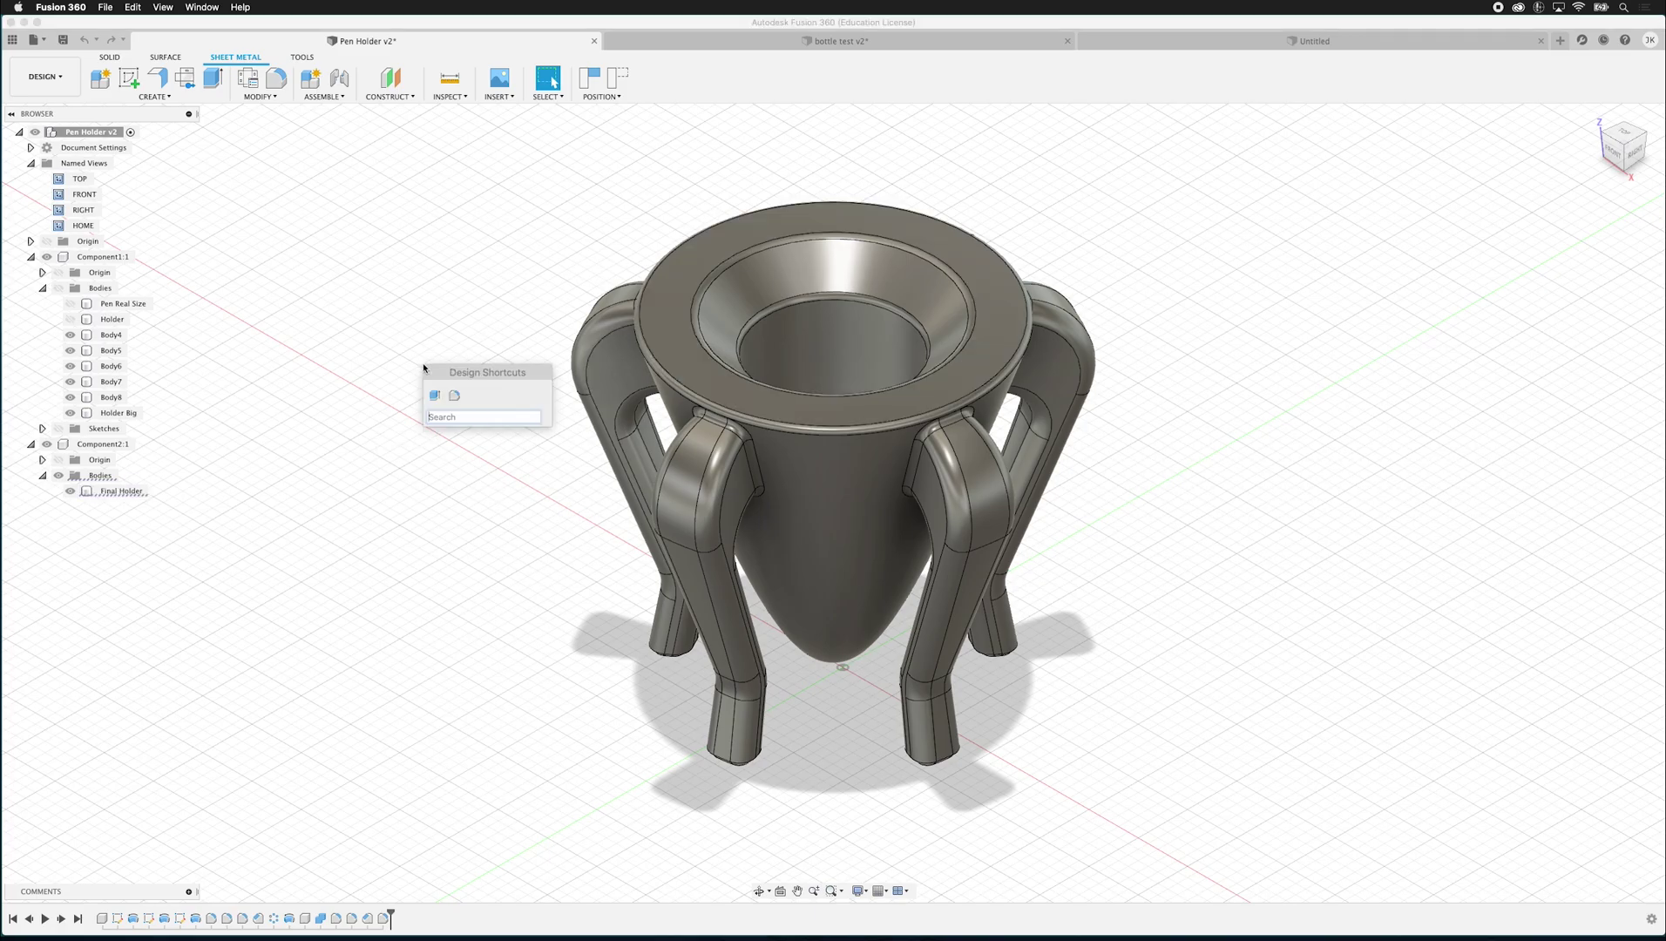
{"action": "type", "text": "rec"}
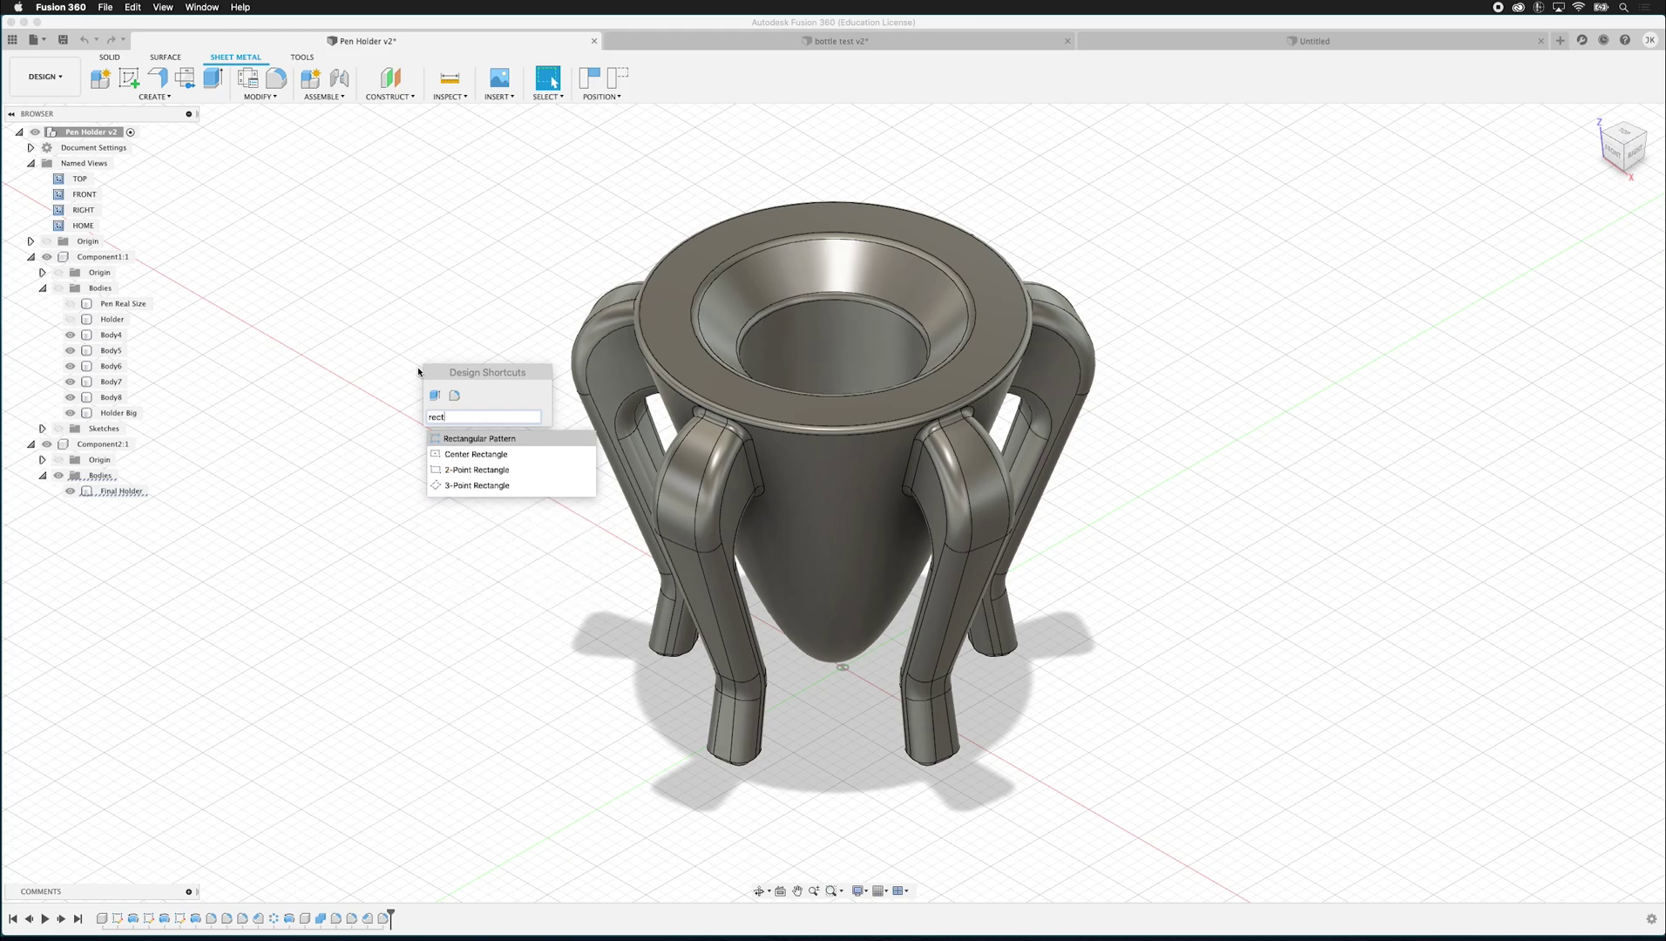
{"action": "type", "text": "t"}
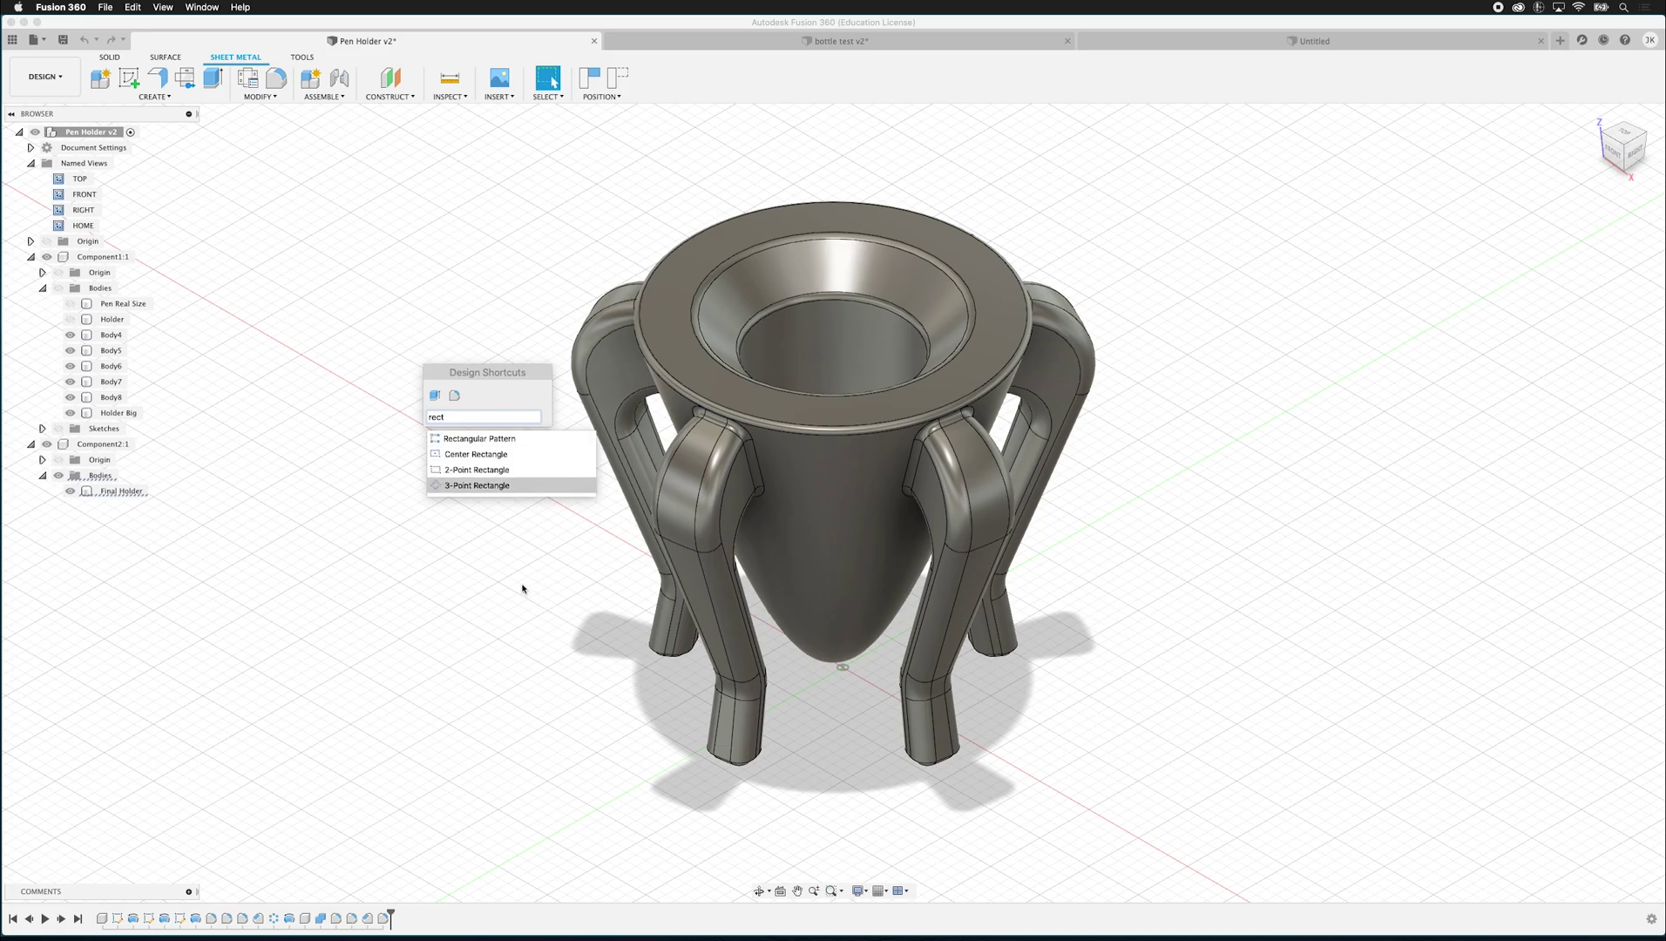
{"action": "key", "text": "Escape"}
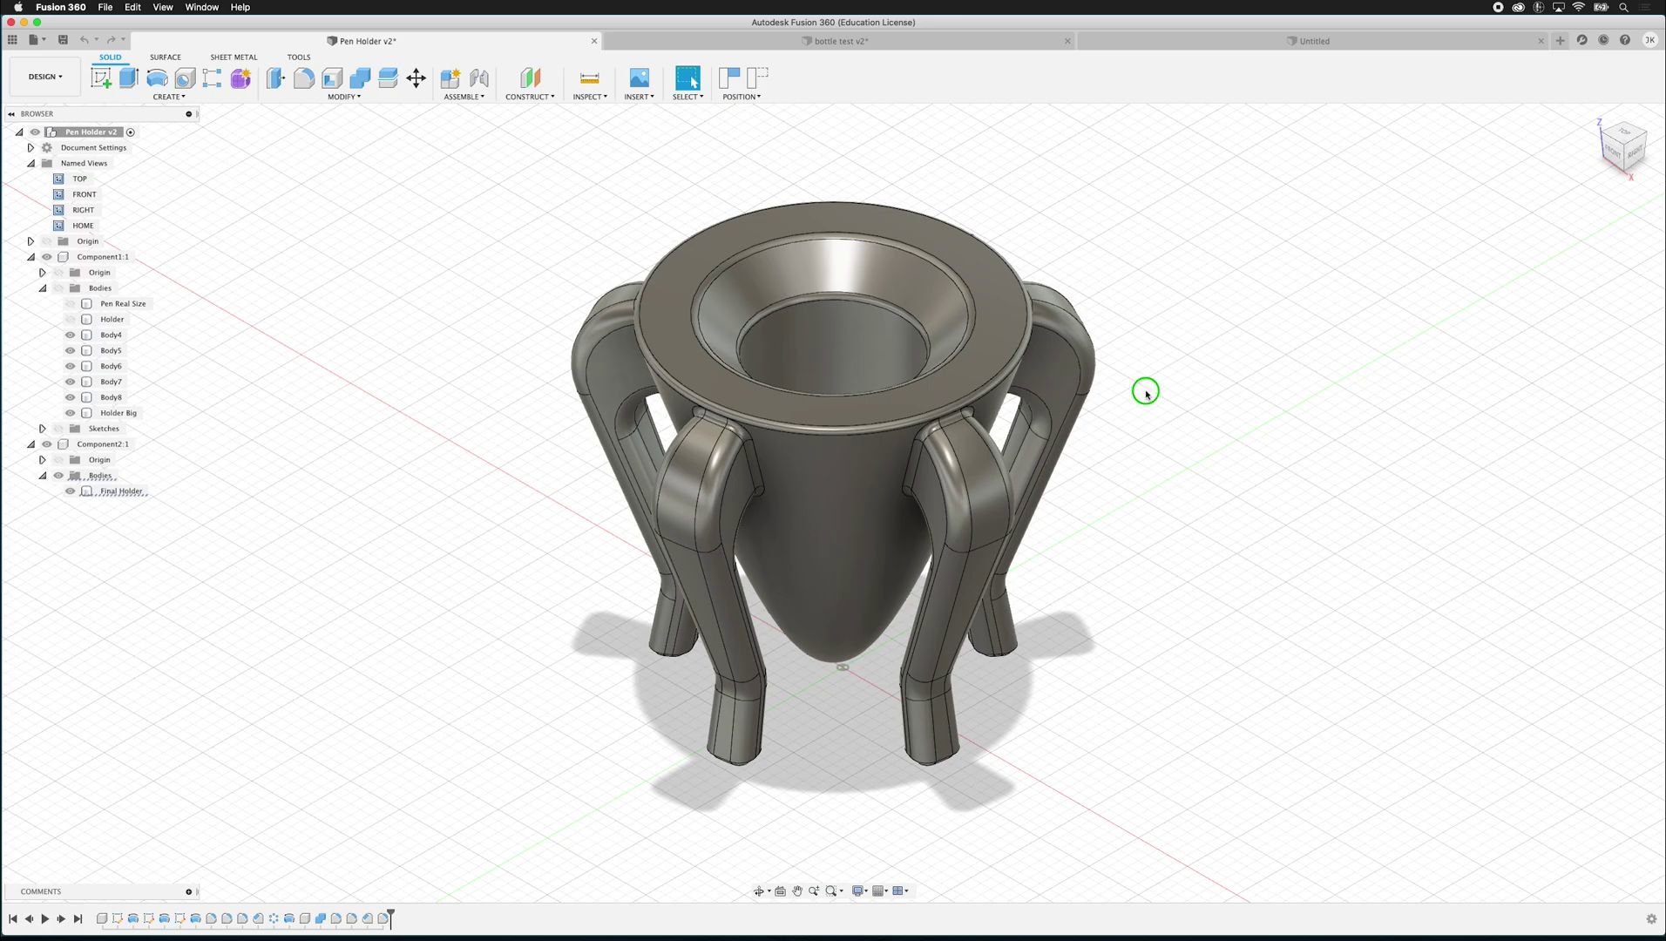
{"action": "right_click", "coordinate": [1145, 392]}
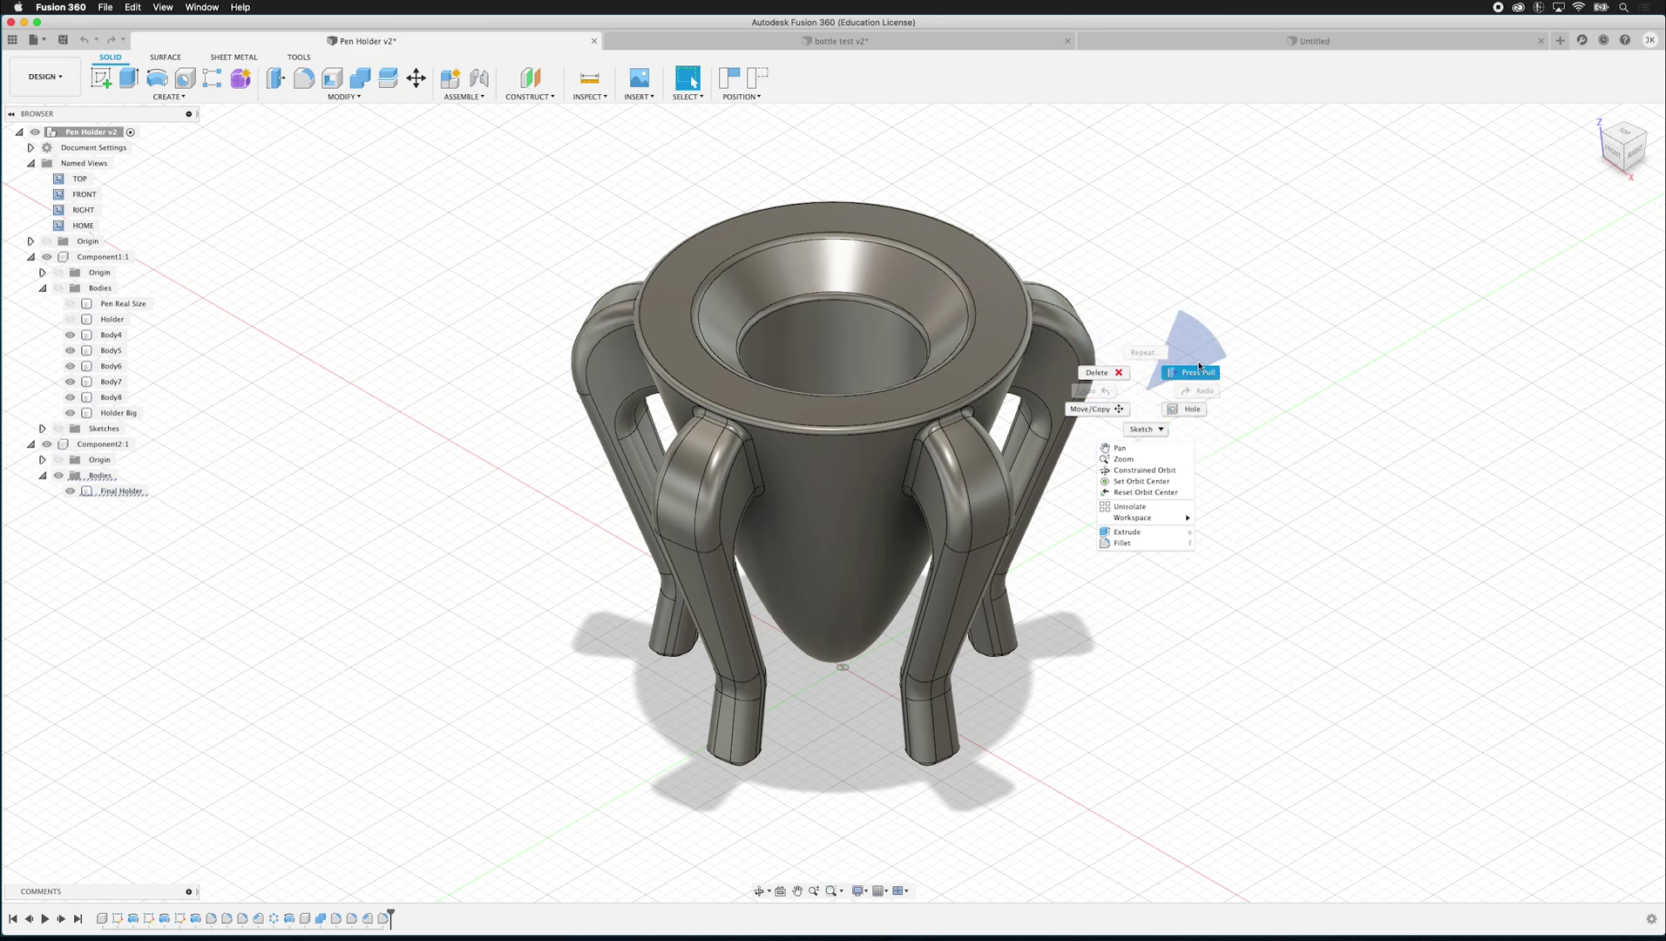
{"action": "left_click", "coordinate": [1154, 326]}
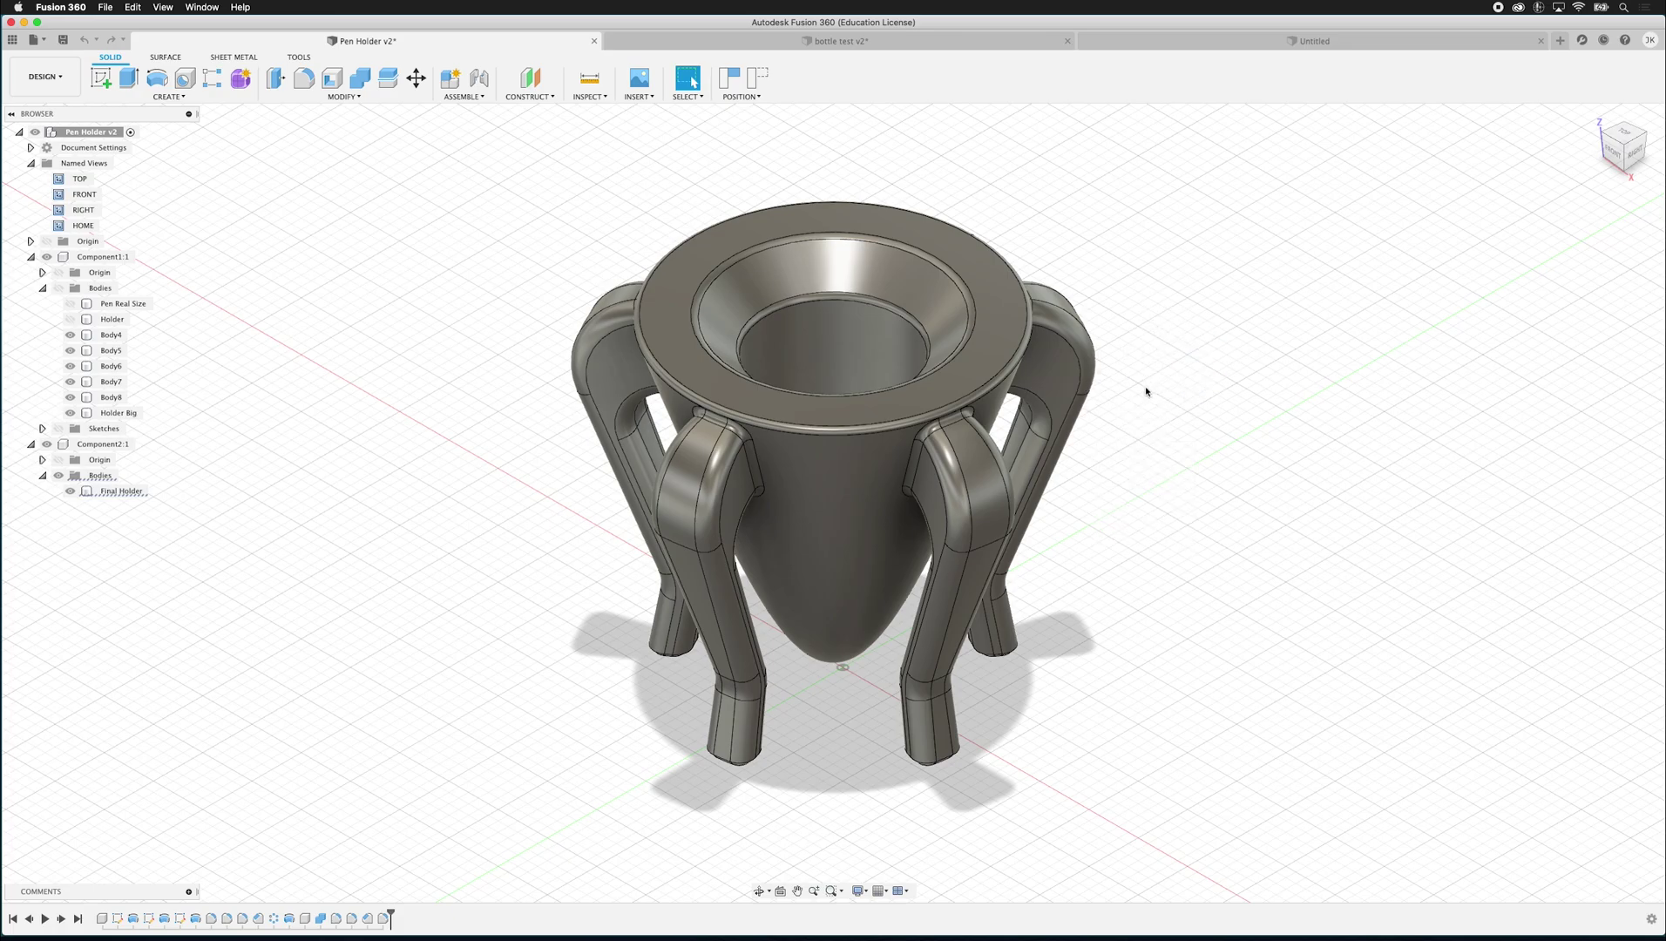
{"action": "right_click_drag", "start_coordinate": [1145, 393], "coordinate": [1239, 297]}
{"action": "right_click", "coordinate": [1157, 393]}
{"action": "left_click", "coordinate": [1281, 304]}
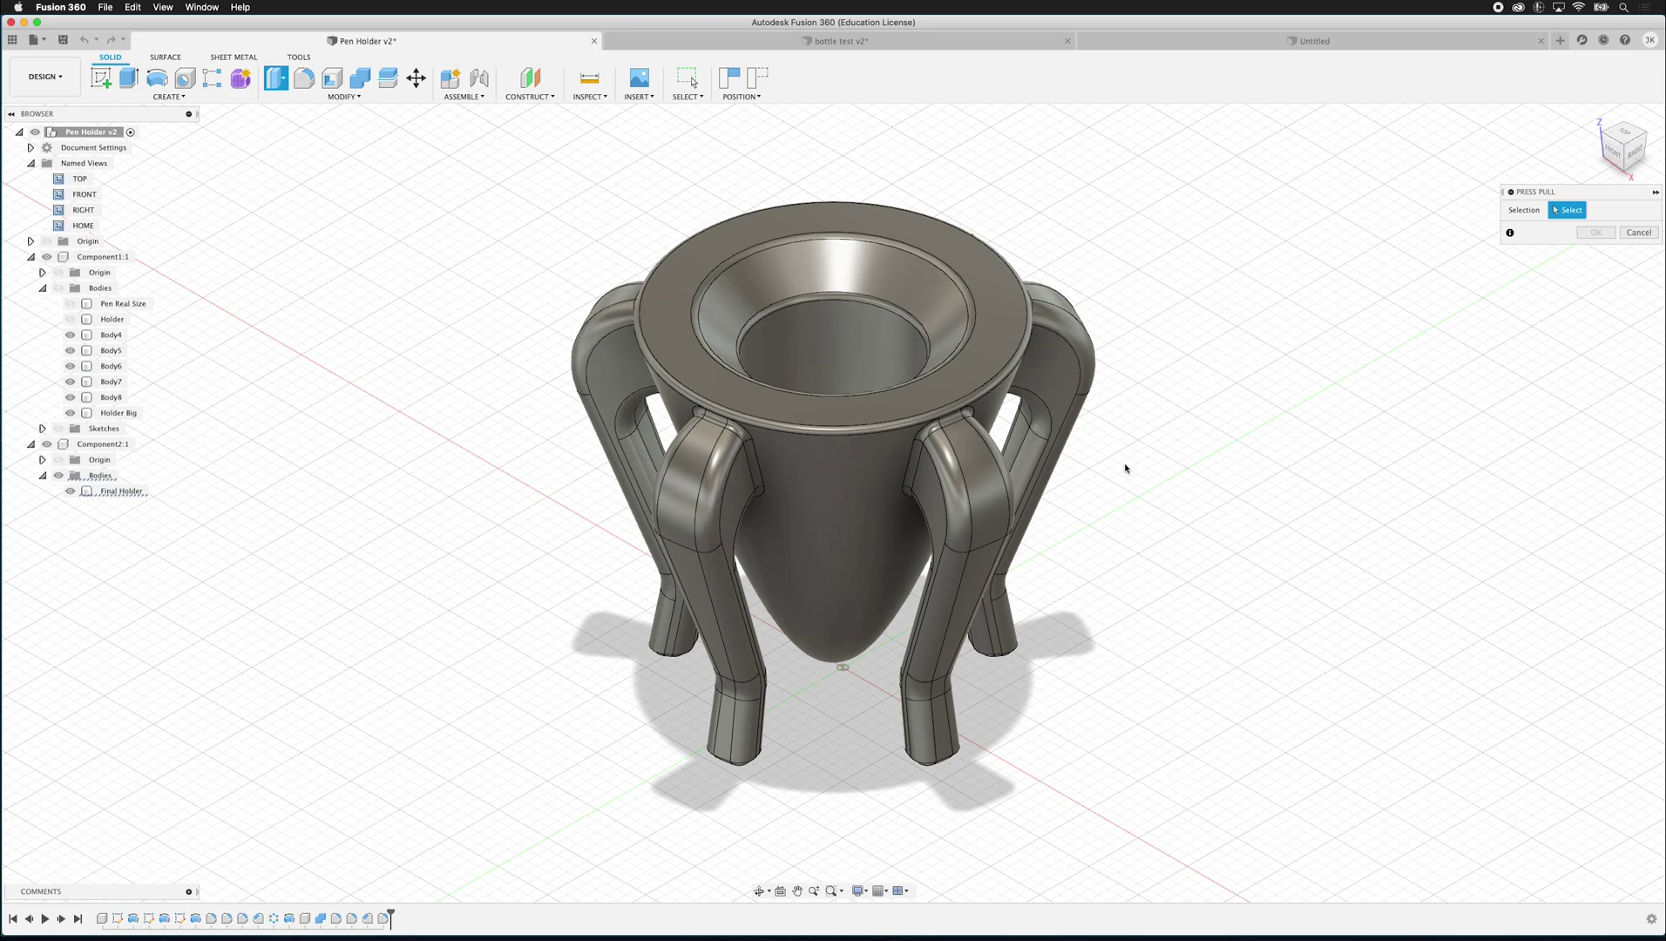
{"action": "left_click", "coordinate": [1633, 232]}
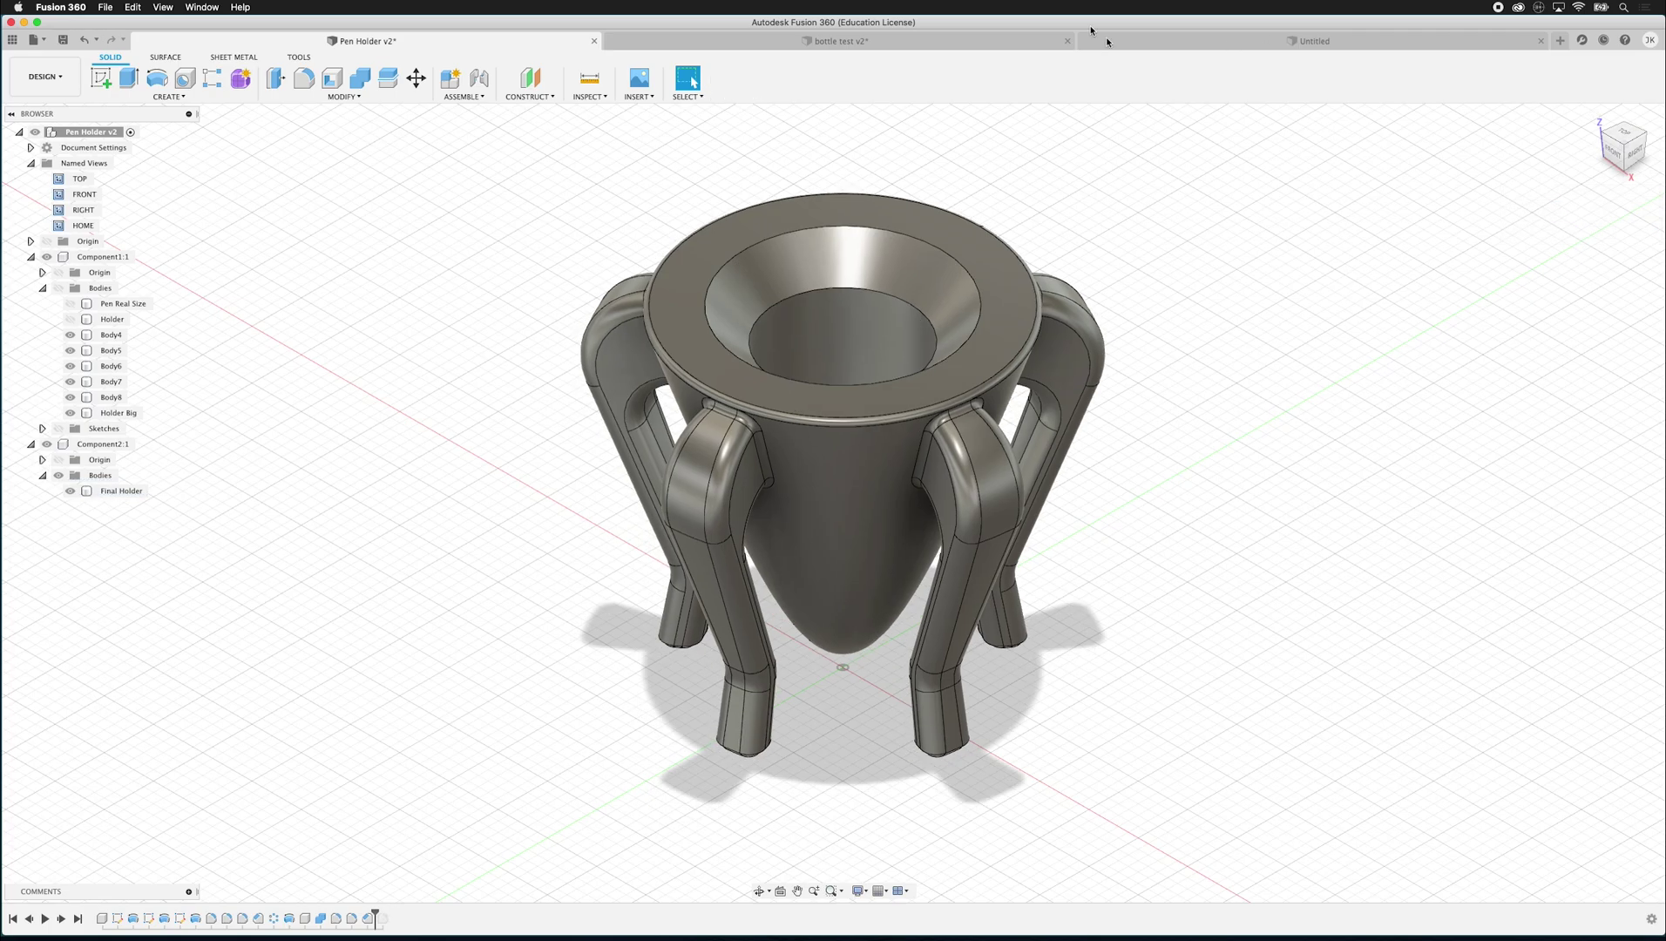
In bottle test v2, orbit and select Body17, then drag the timeline marker to the start
{"action": "left_click", "coordinate": [808, 50]}
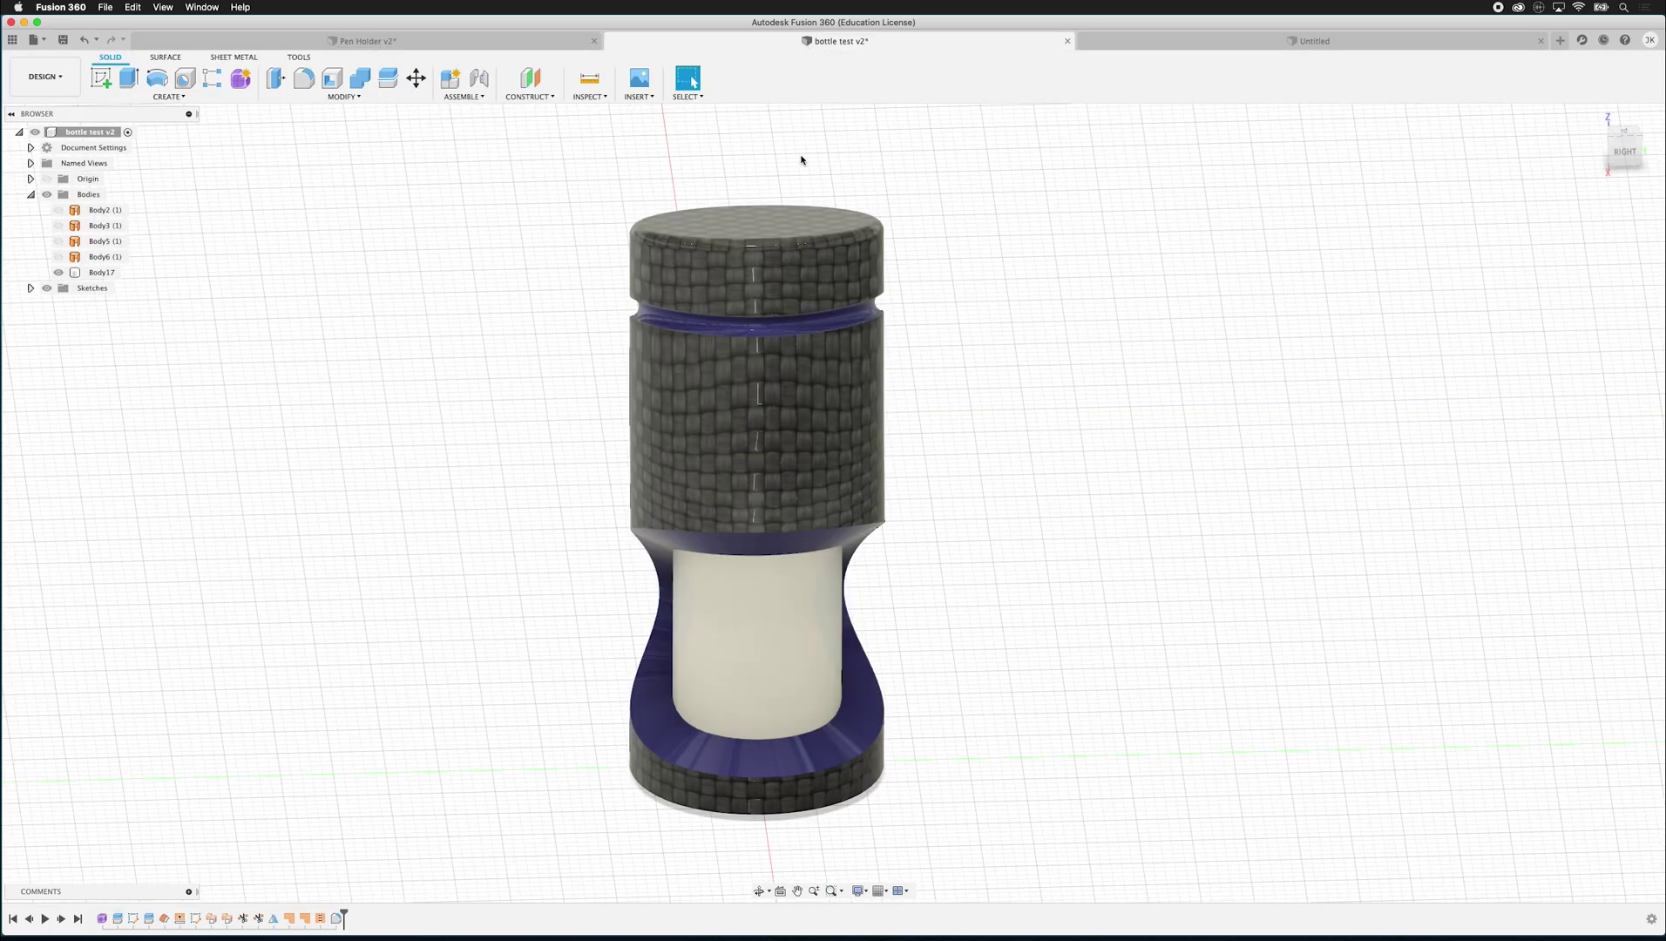
{"action": "middle_click_drag", "start_coordinate": [918, 410], "coordinate": [1090, 517], "text": "shift"}
{"action": "left_click", "coordinate": [789, 354]}
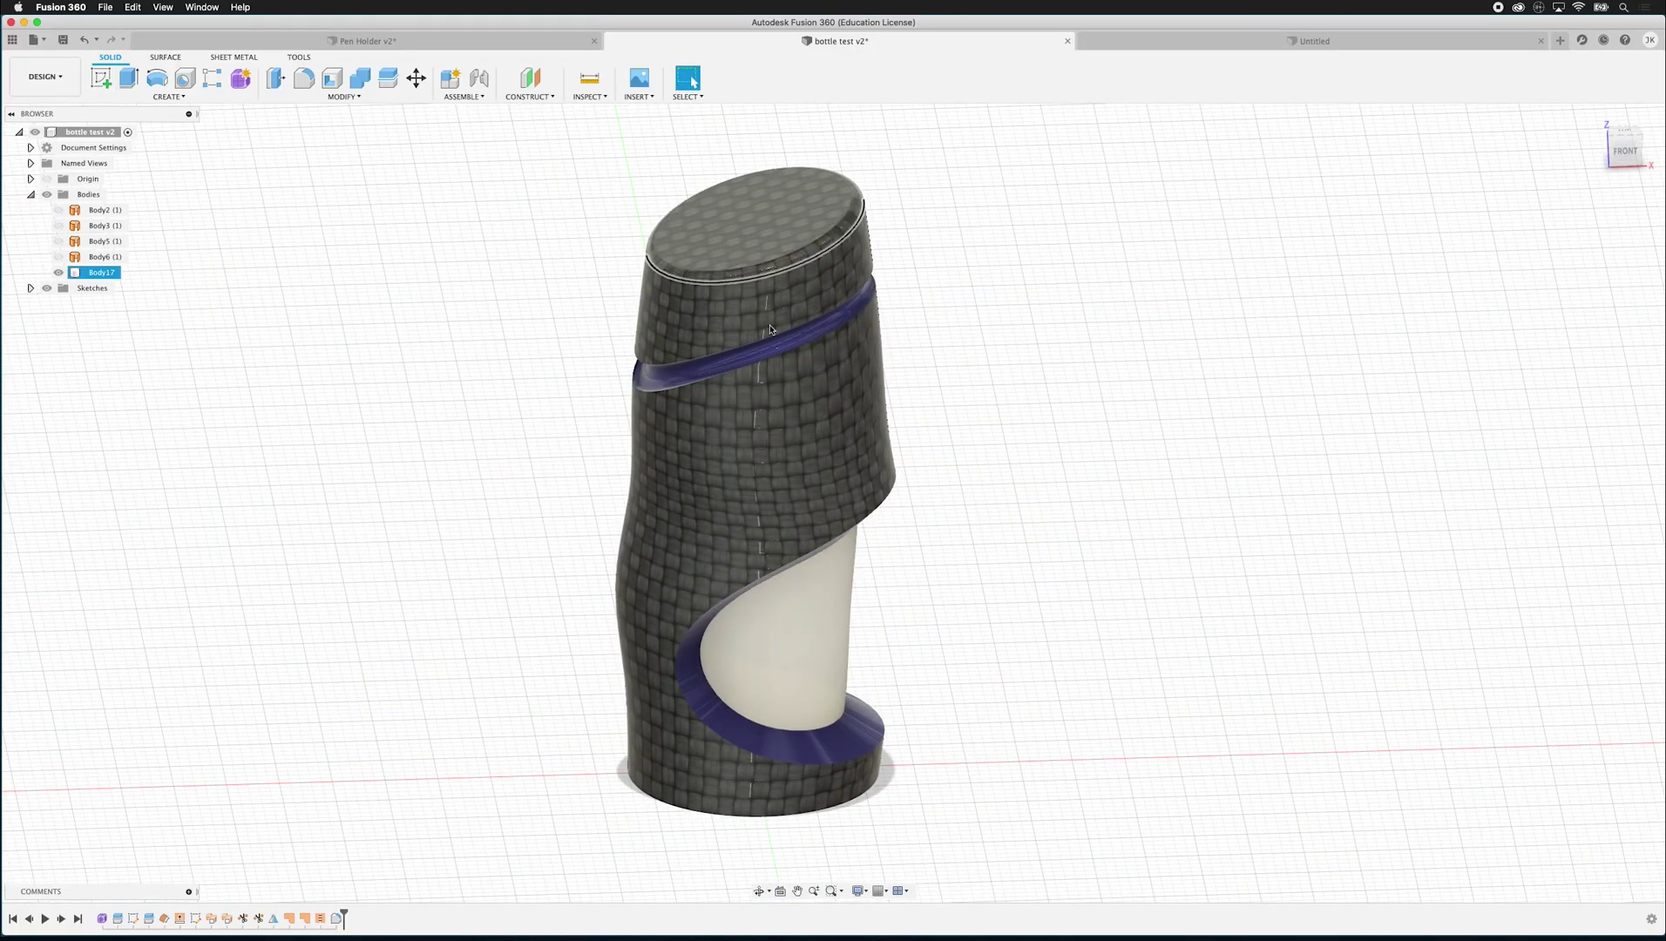
{"action": "key", "text": "Escape"}
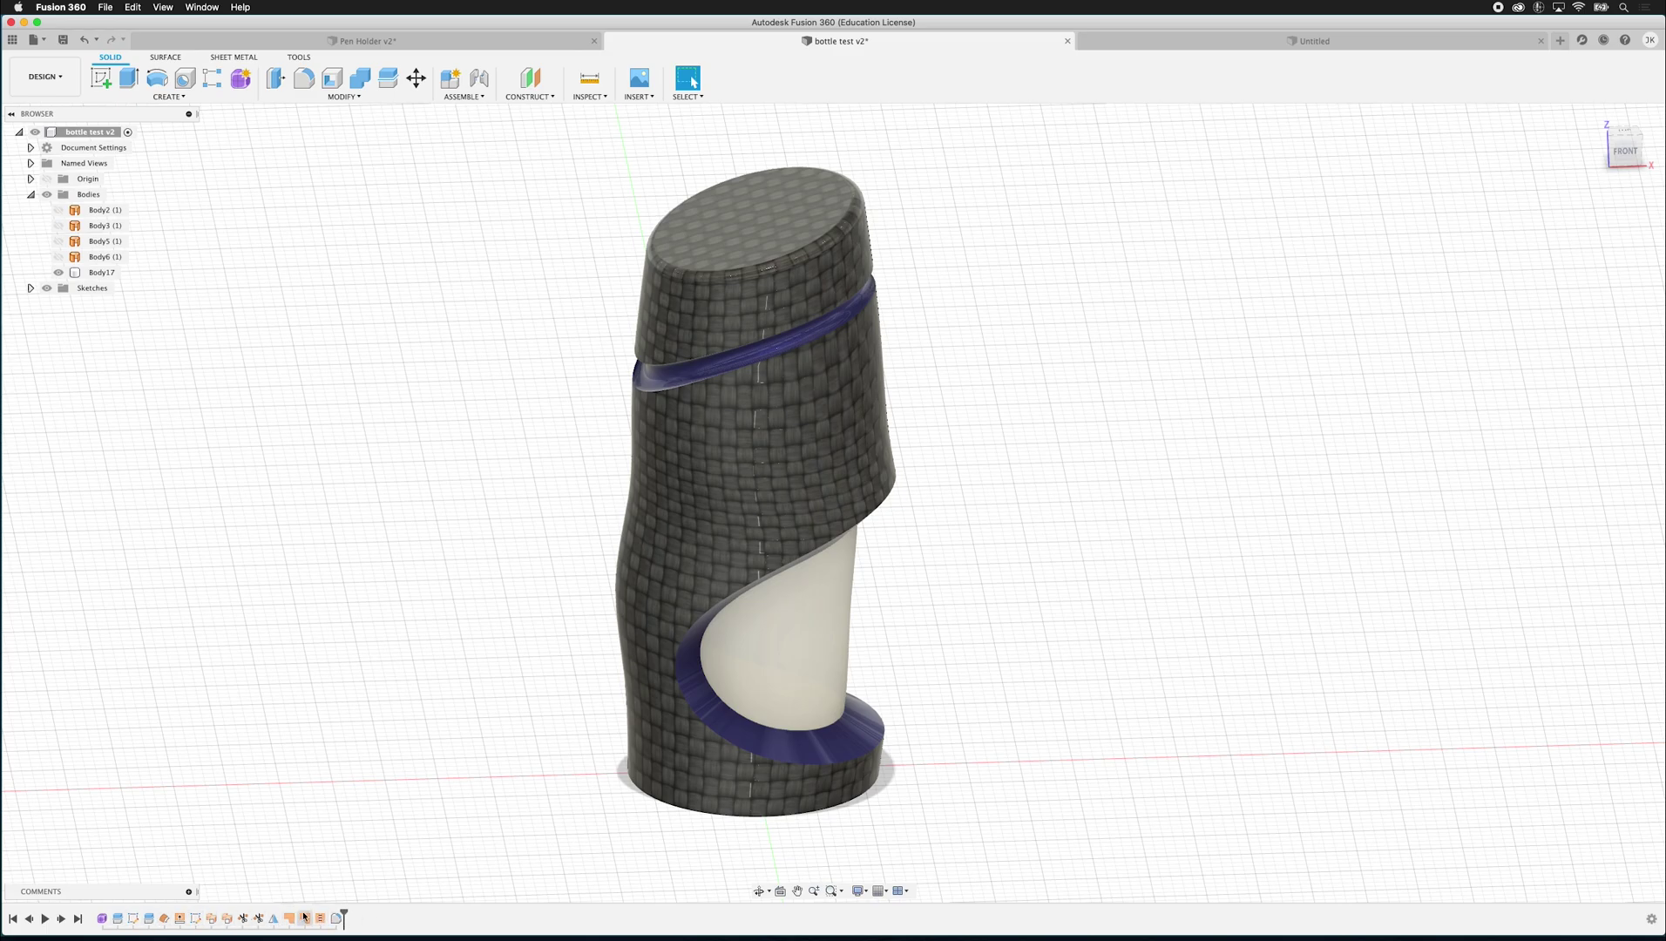
{"action": "left_click_drag", "start_coordinate": [344, 914], "coordinate": [94, 913]}
Step the timeline forward through all sixteen features, from split surface to capped top
{"action": "left_click", "coordinate": [60, 918]}
{"action": "left_click", "coordinate": [61, 918]}
{"action": "left_click", "coordinate": [61, 918]}
{"action": "left_click", "coordinate": [61, 919]}
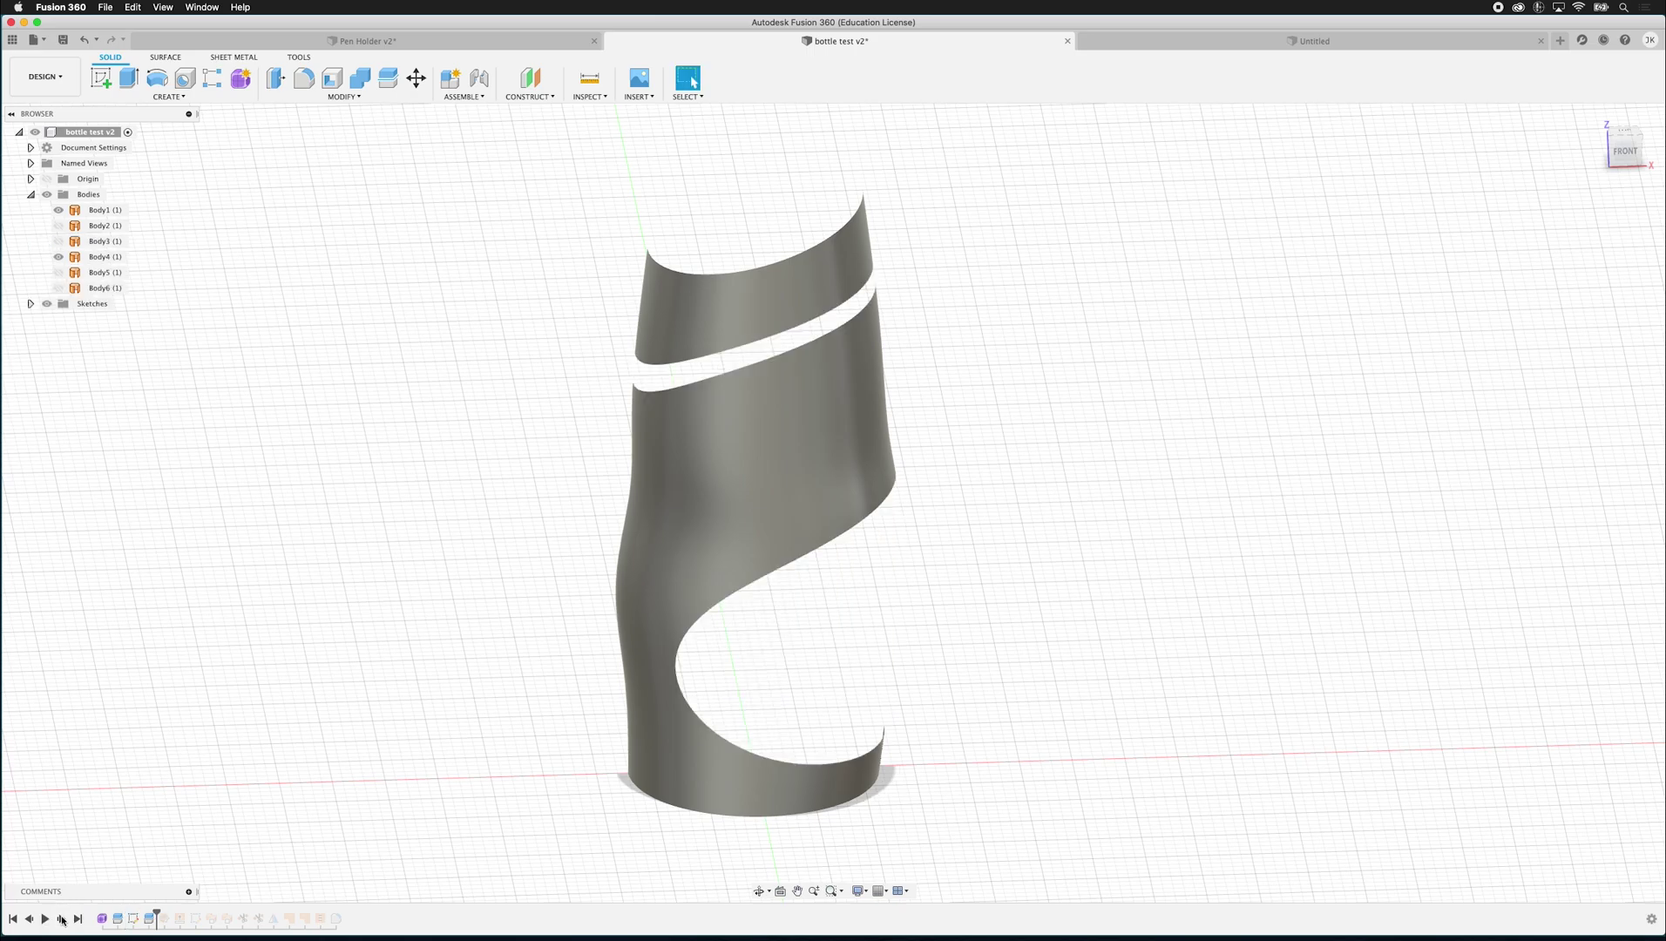
{"action": "left_click", "coordinate": [61, 918]}
{"action": "left_click", "coordinate": [61, 918]}
{"action": "left_click", "coordinate": [62, 919]}
{"action": "left_click", "coordinate": [62, 918]}
{"action": "left_click", "coordinate": [62, 918]}
{"action": "left_click", "coordinate": [62, 918]}
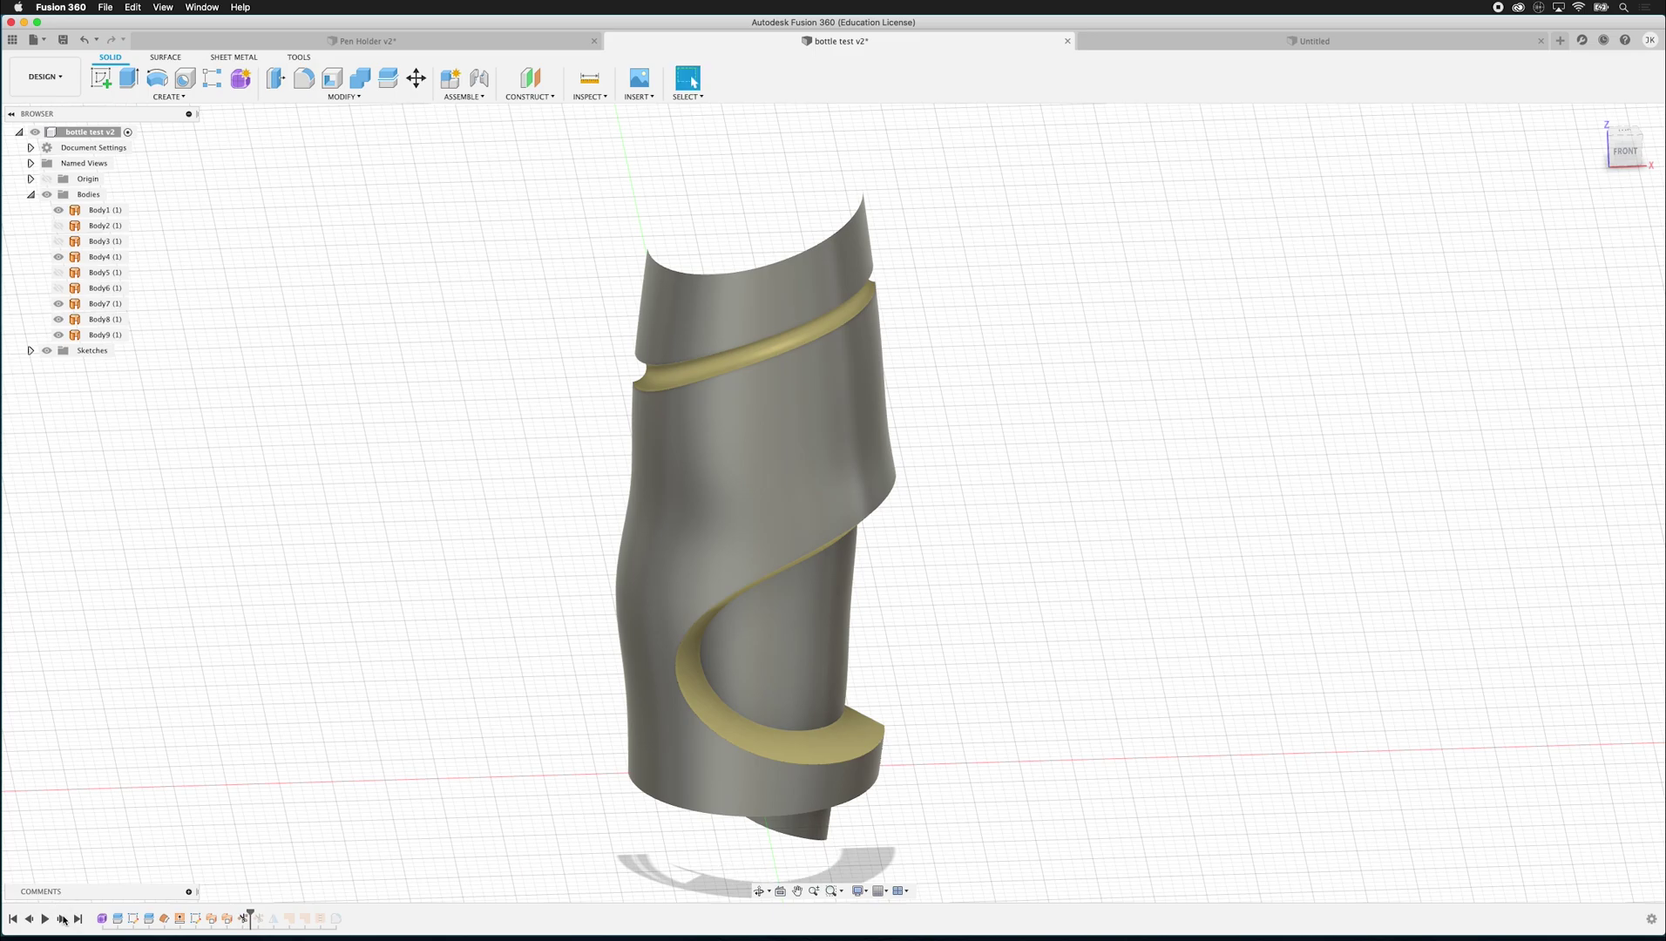
{"action": "left_click", "coordinate": [62, 919]}
{"action": "left_click", "coordinate": [62, 919]}
{"action": "left_click", "coordinate": [62, 918]}
{"action": "left_click", "coordinate": [62, 919]}
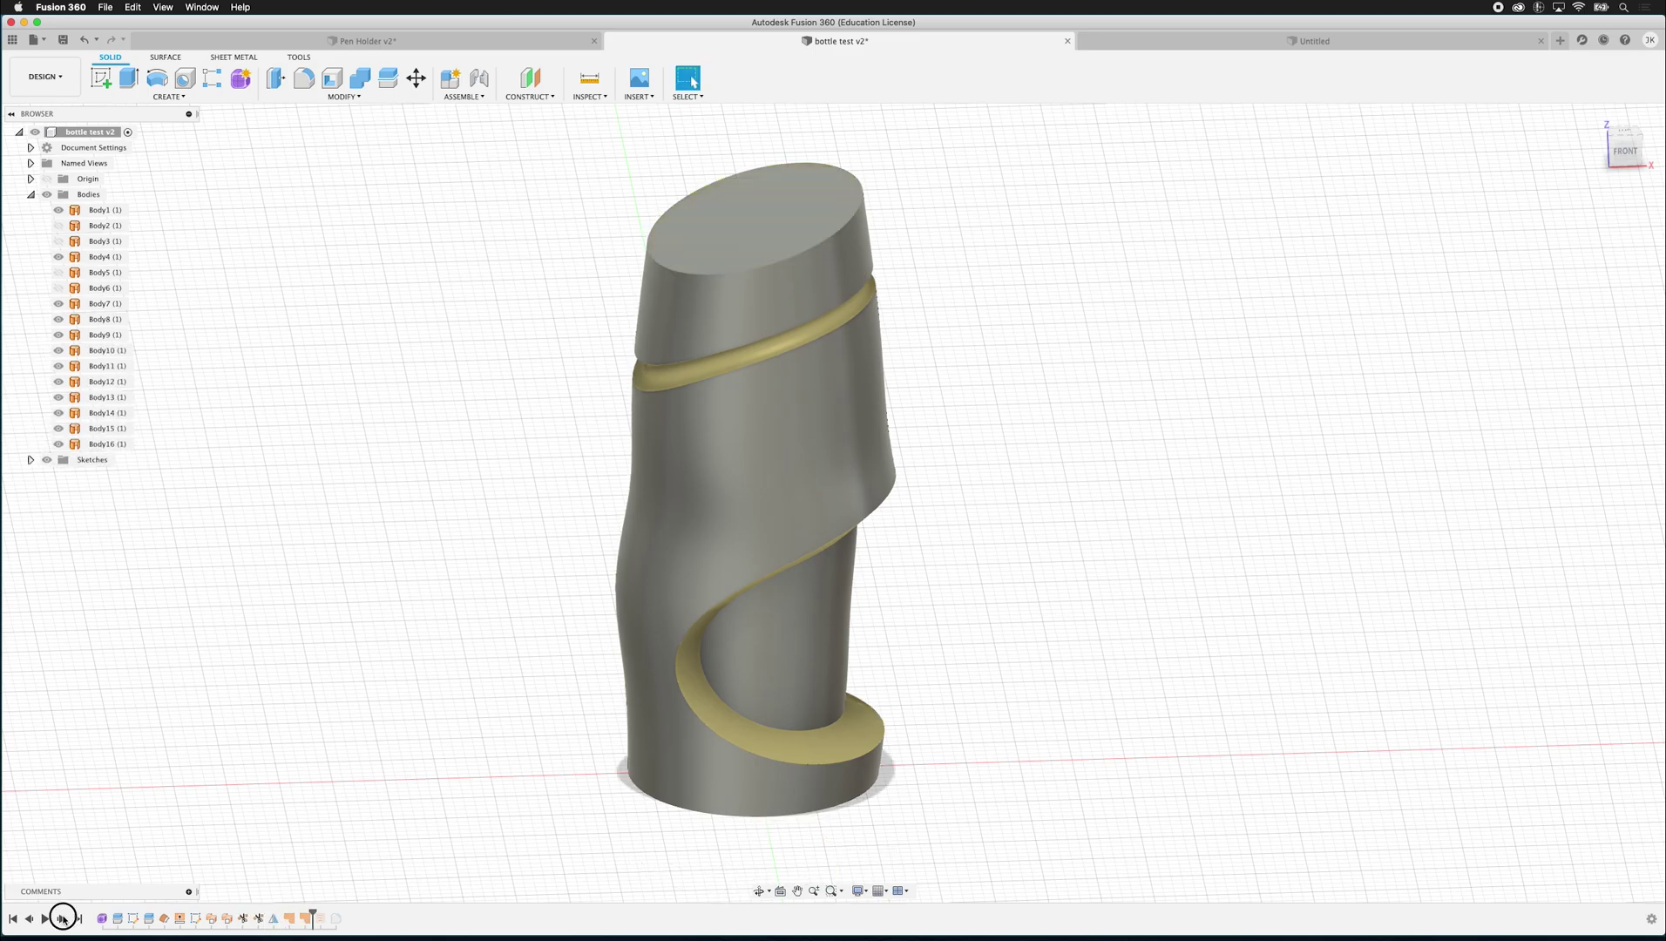
{"action": "left_click", "coordinate": [62, 918]}
{"action": "left_click", "coordinate": [62, 919]}
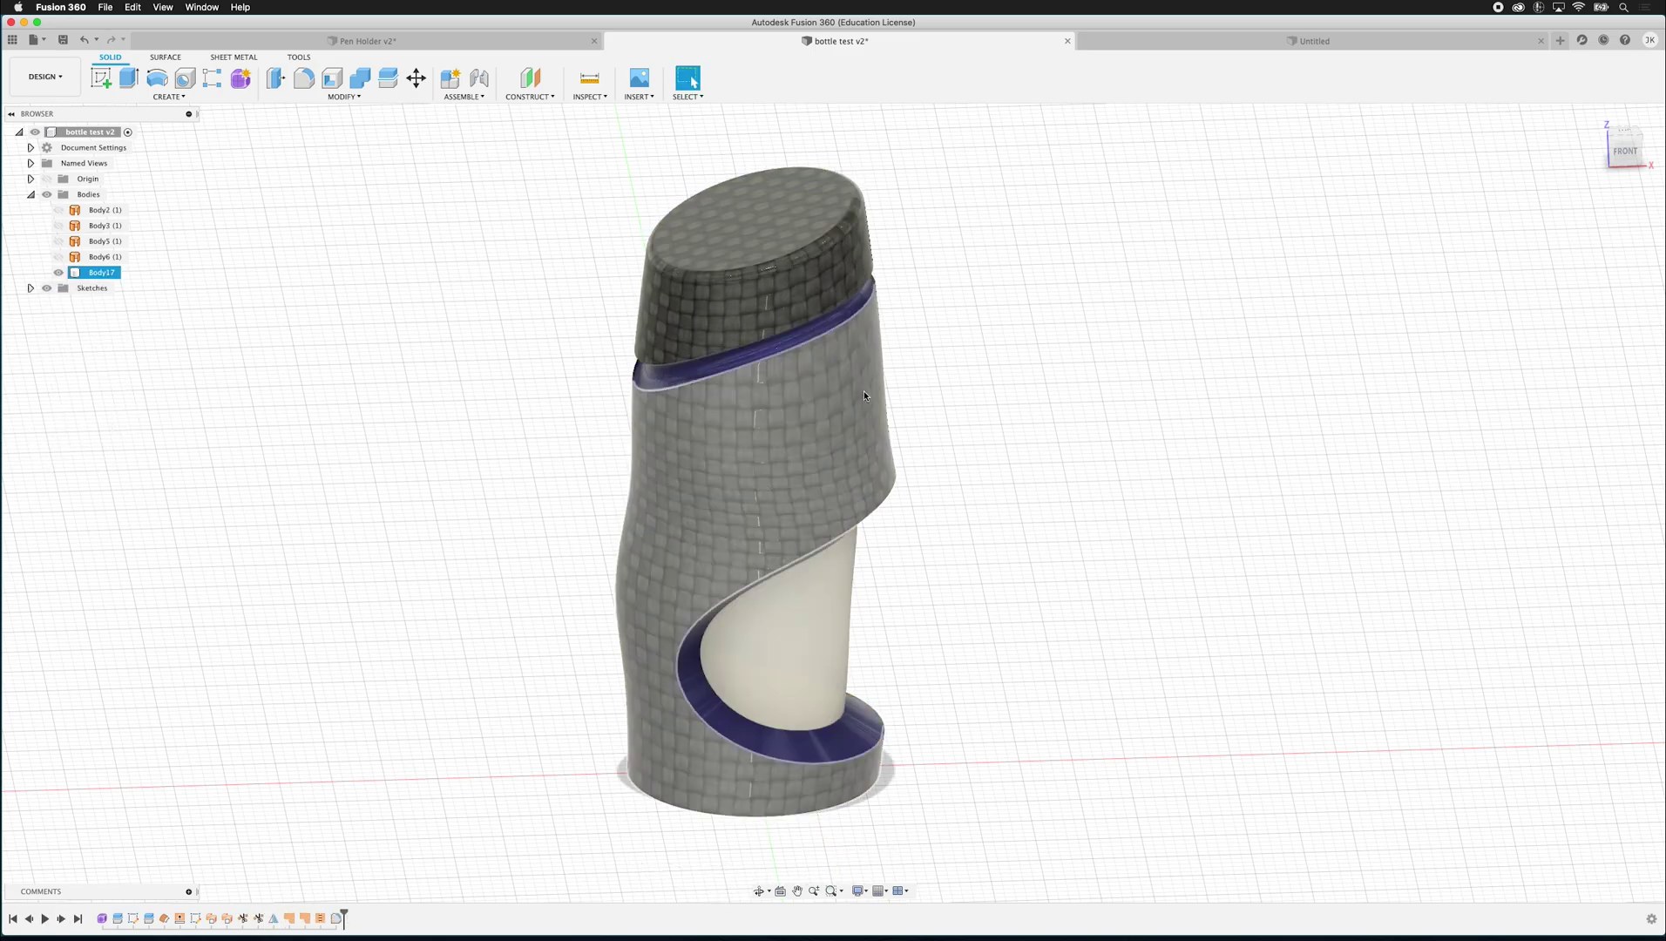
Orbit around the finished carbon-weave bottle and select Body17
{"action": "middle_click_drag", "start_coordinate": [957, 403], "coordinate": [732, 427], "text": "shift"}
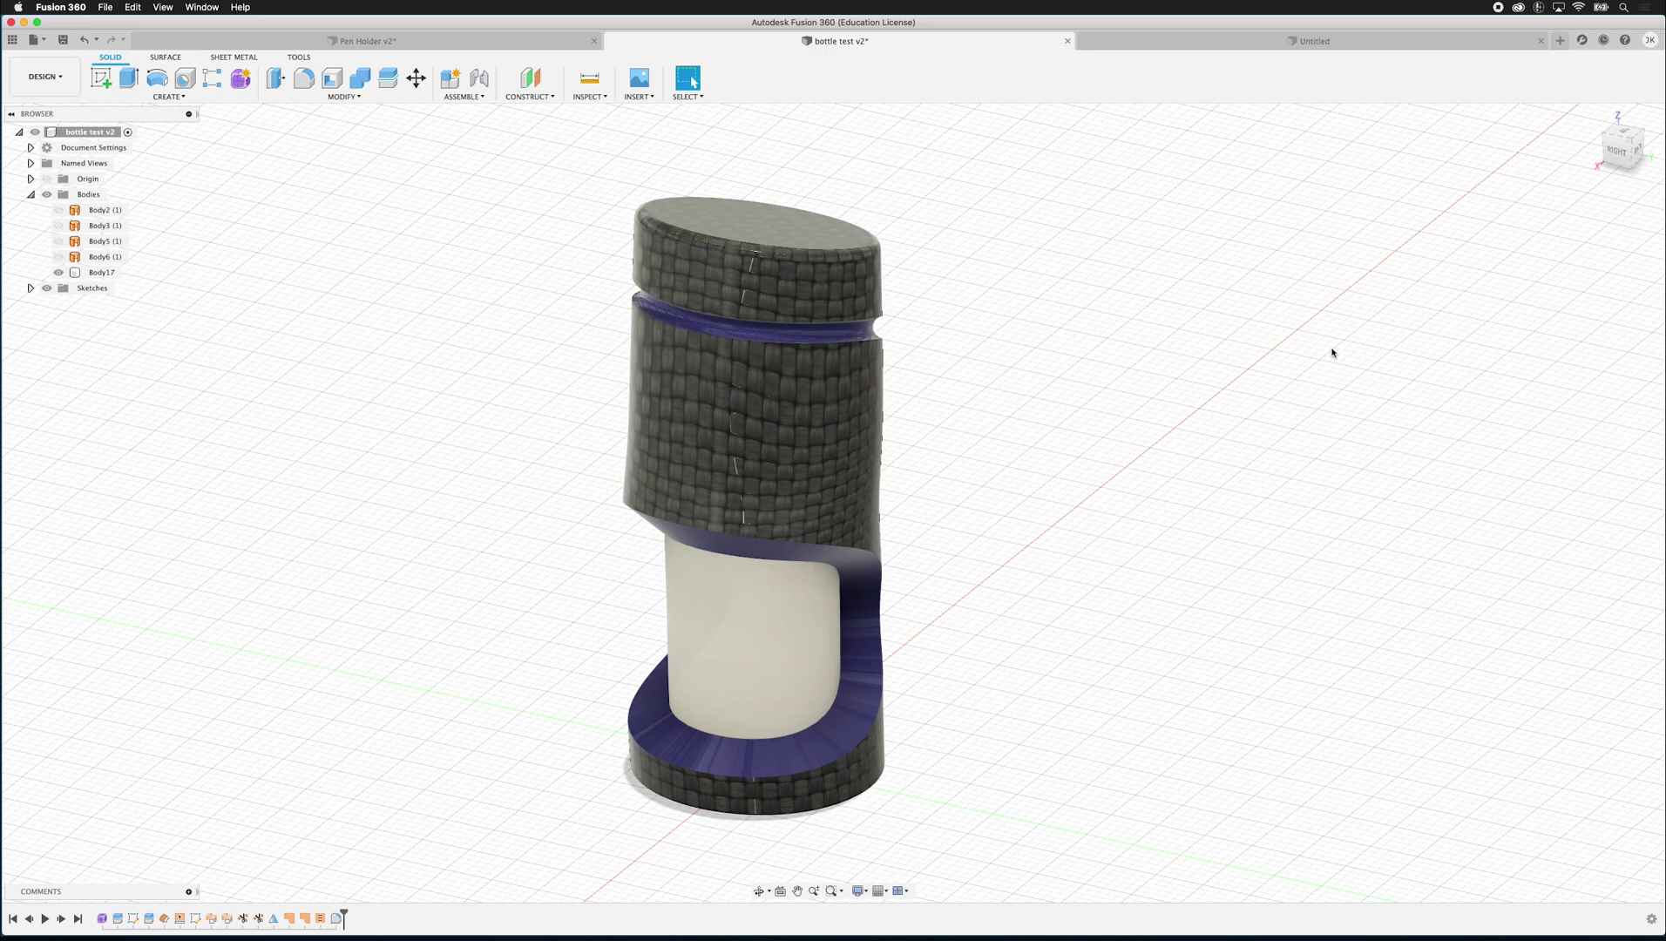
{"action": "left_click", "coordinate": [751, 424]}
{"action": "middle_click_drag", "start_coordinate": [765, 477], "coordinate": [533, 490], "text": "shift"}
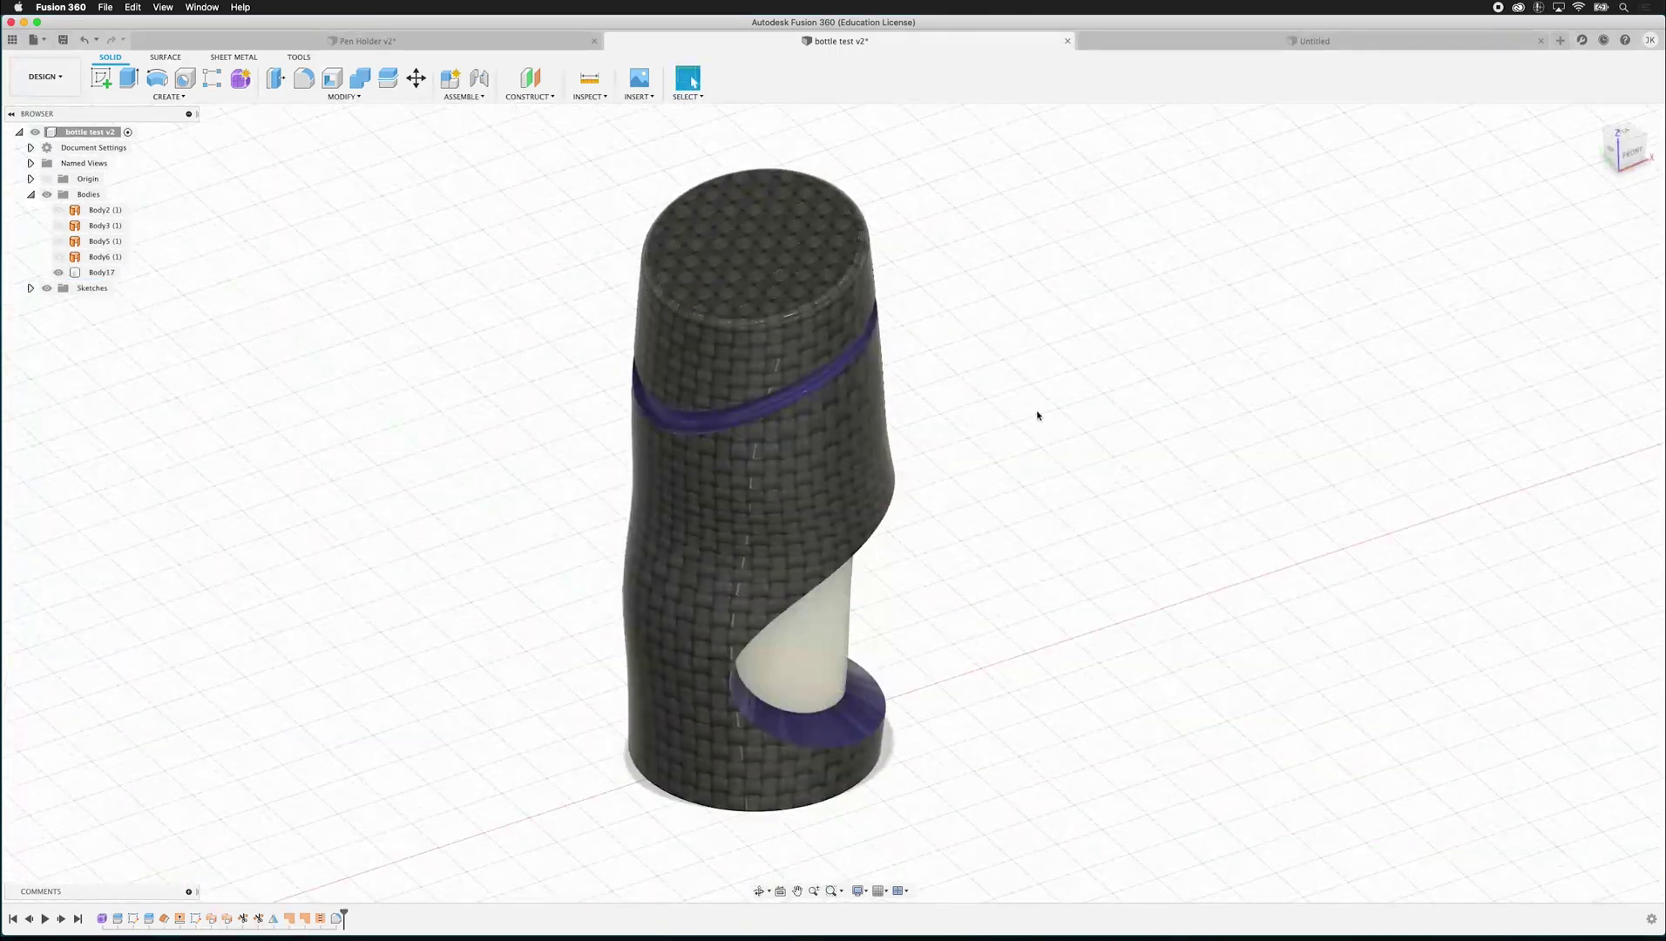